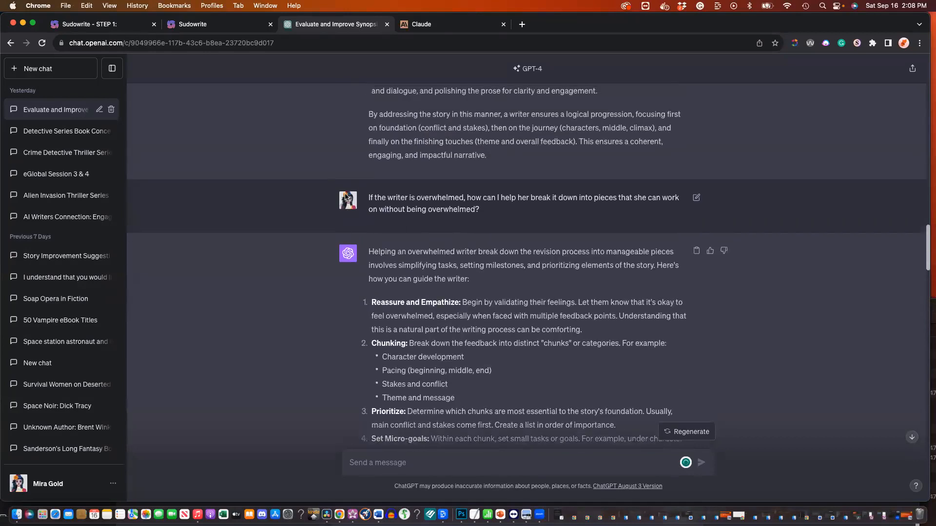
Open the eGlobal Session 3 & 4 chat, go to its Story Elements Framework reply, and reload the page
scroll(345, 195, "up", 10)
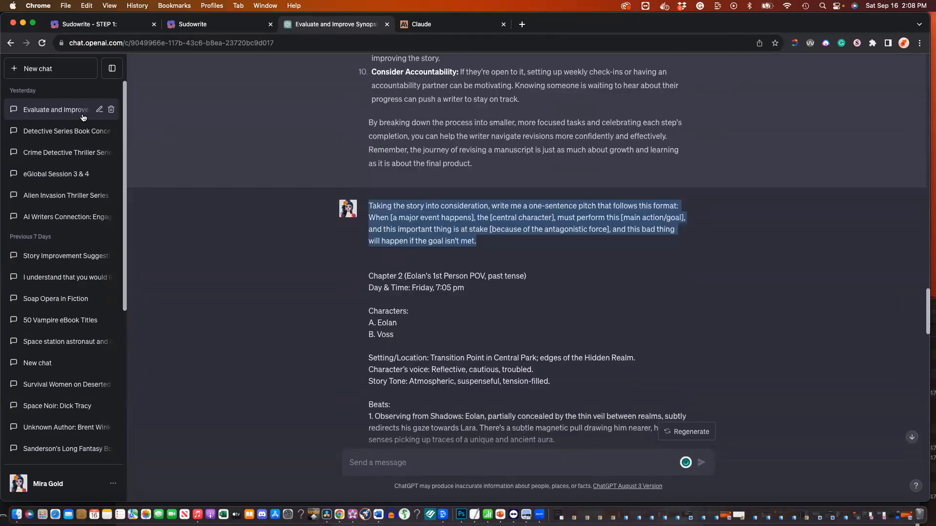
left_click(62, 173)
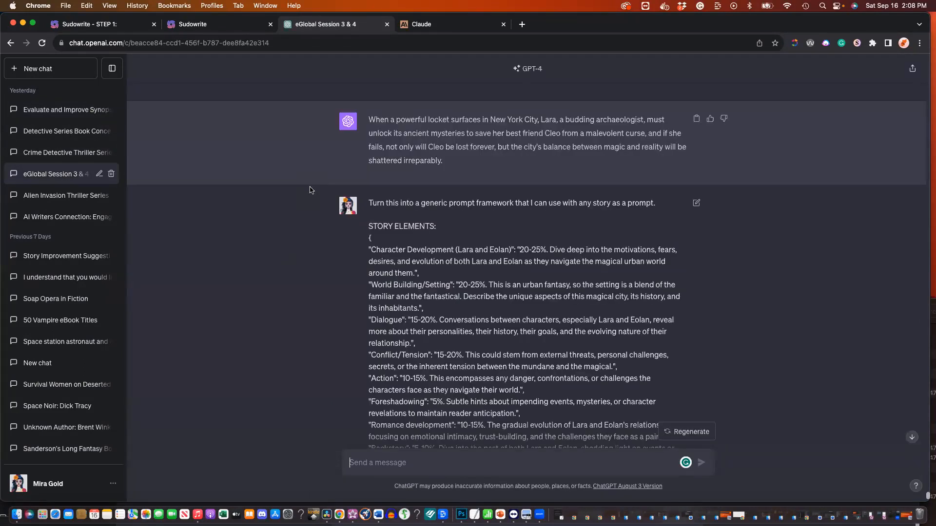
scroll(310, 190, "down", 10)
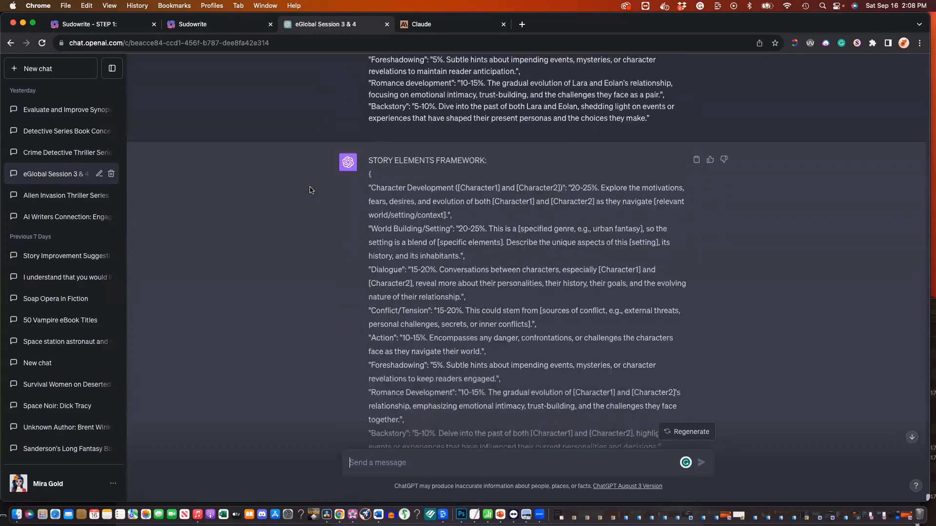
left_click(42, 43)
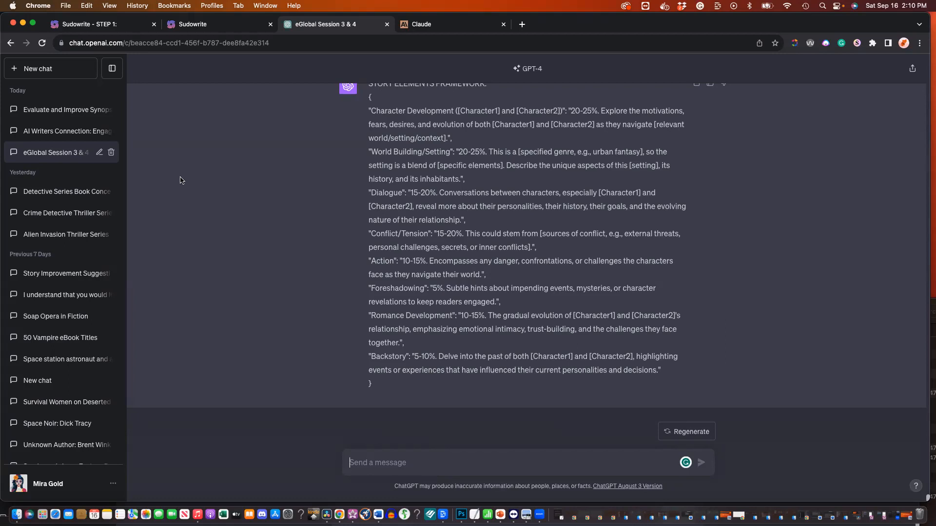
Examine the request for a generic prompt framework and the Story Elements Framework reply generated from it
scroll(314, 179, "up", 15)
scroll(314, 178, "down", 3)
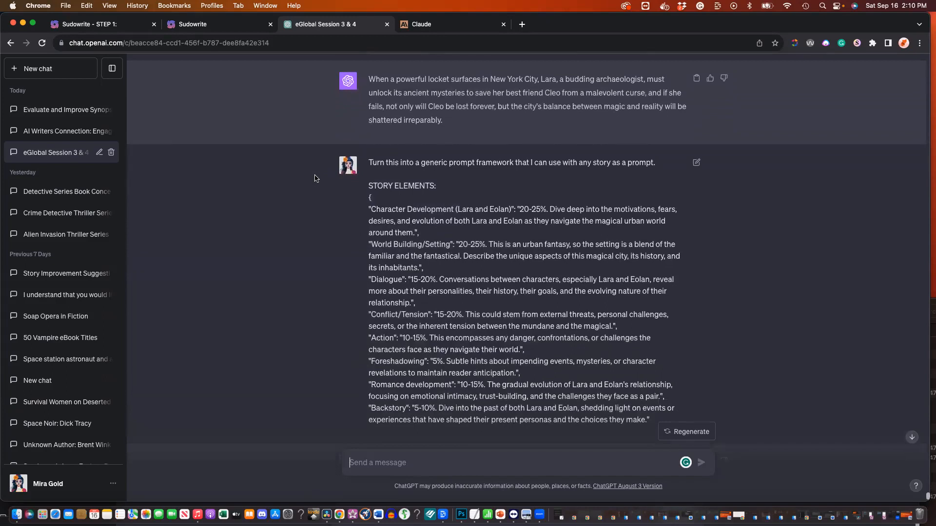
scroll(314, 179, "down", 3)
left_click_drag(369, 94, 413, 106)
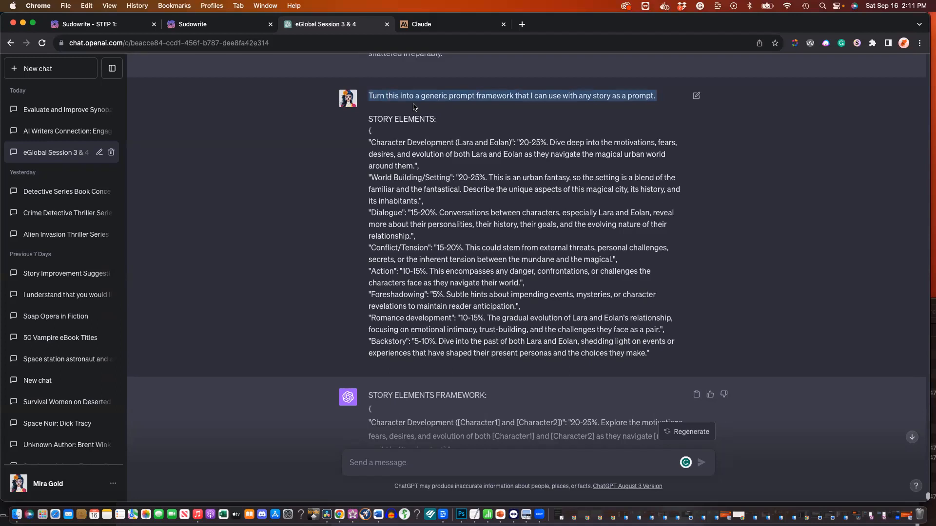
scroll(413, 106, "down", 5)
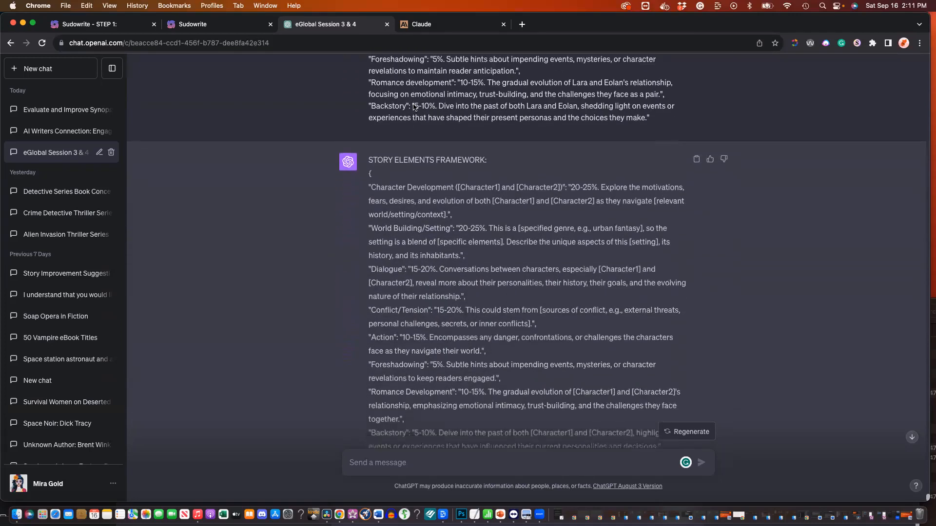
scroll(413, 106, "down", 2)
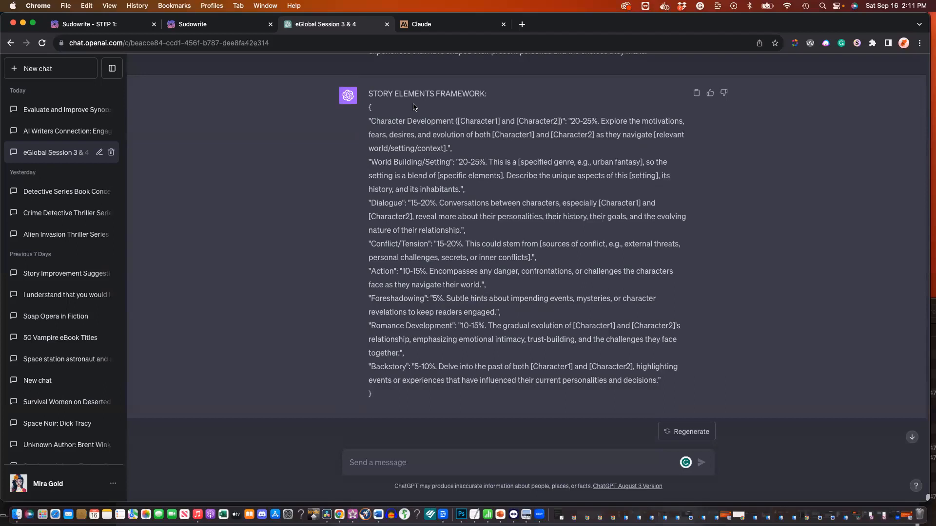
scroll(413, 106, "down", 1)
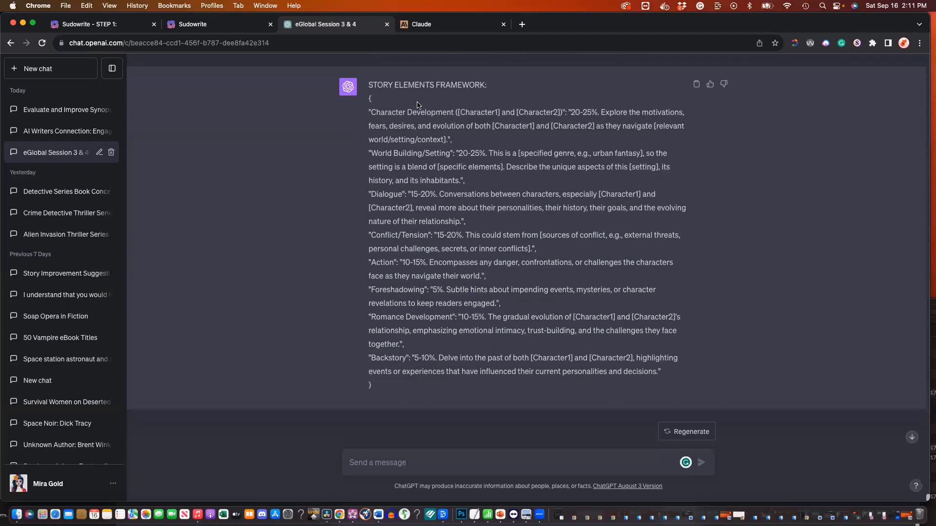
scroll(412, 120, "down", 2)
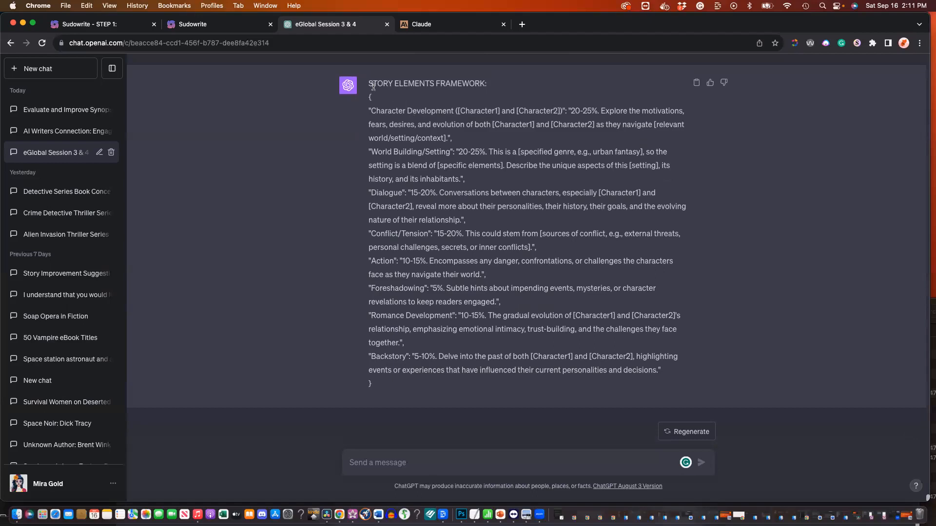
Copy the full Story Elements Framework reply into a new message, leaving blank lines above it
left_click_drag(369, 84, 552, 393)
key("super+c")
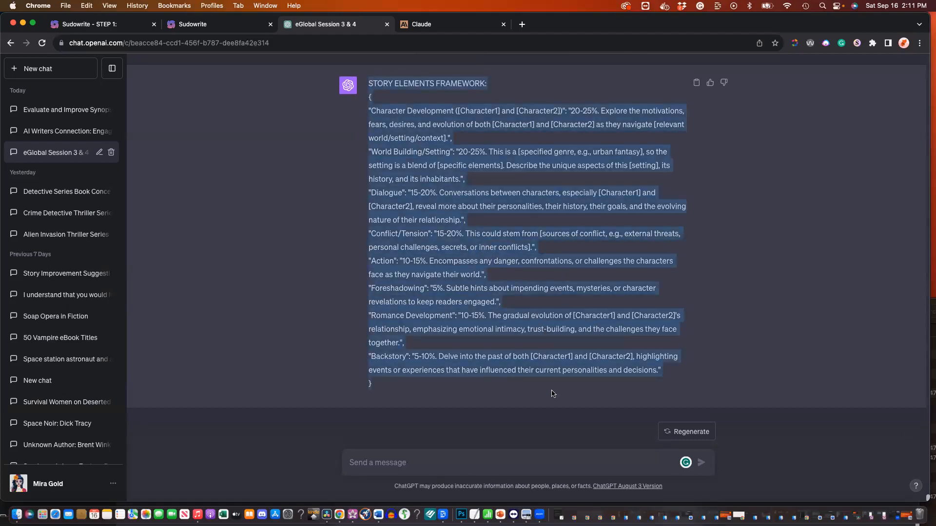
left_click(524, 463)
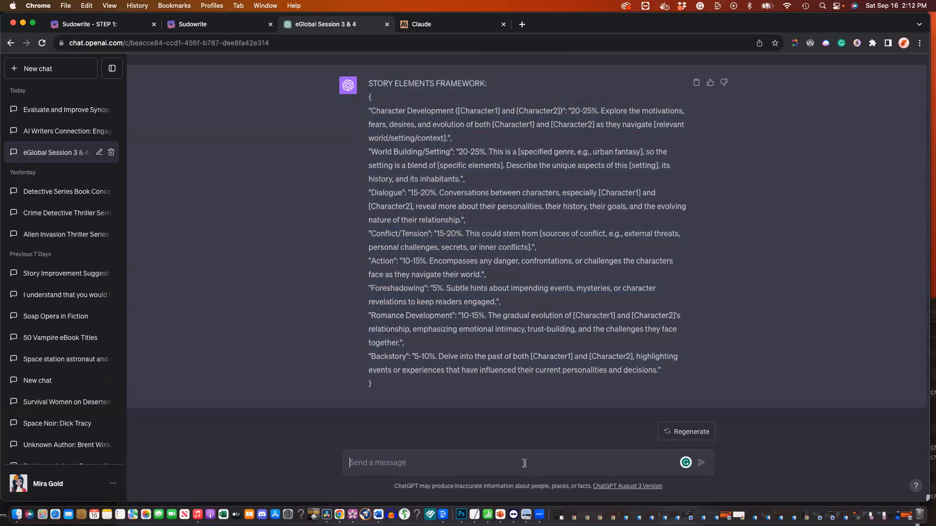
key("super+v")
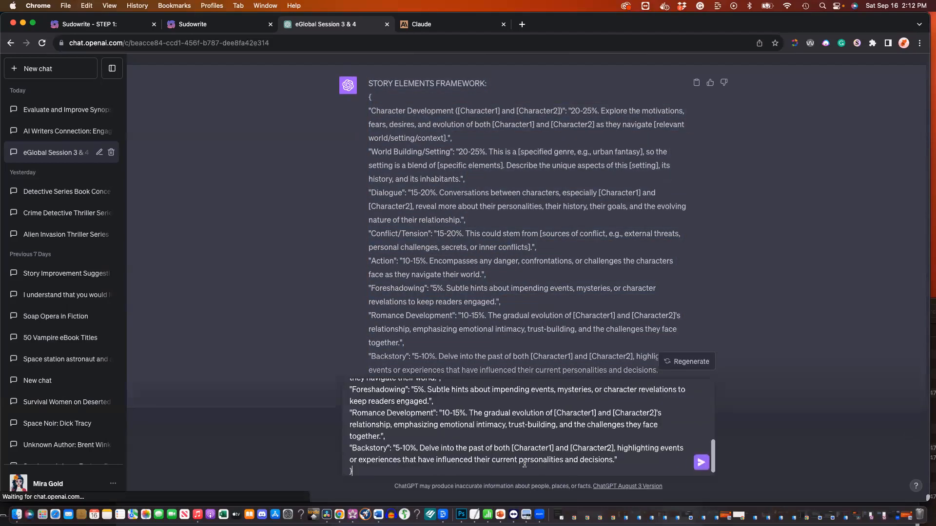
scroll(397, 415, "up", 5)
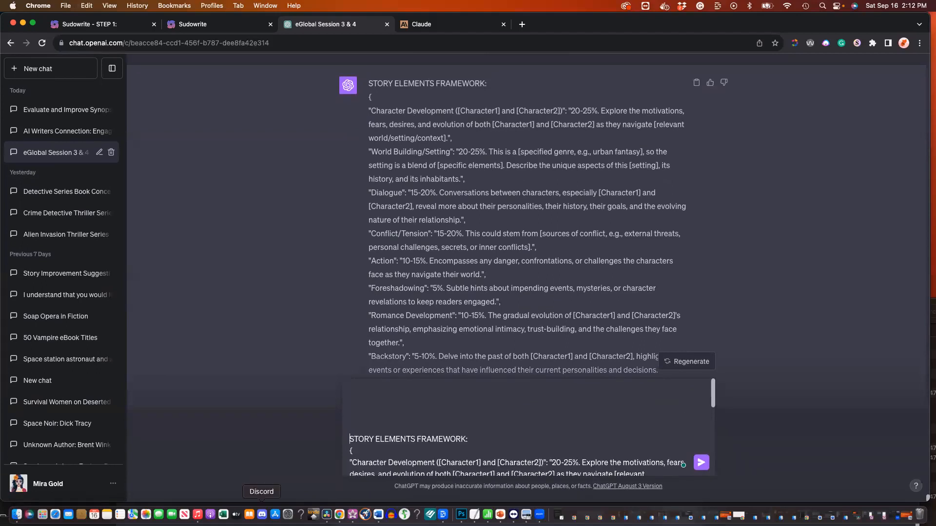
Switch to Vellum and copy the whole Chapter 2 outline of Volume 2, from its heading through beat 14
left_click(352, 515)
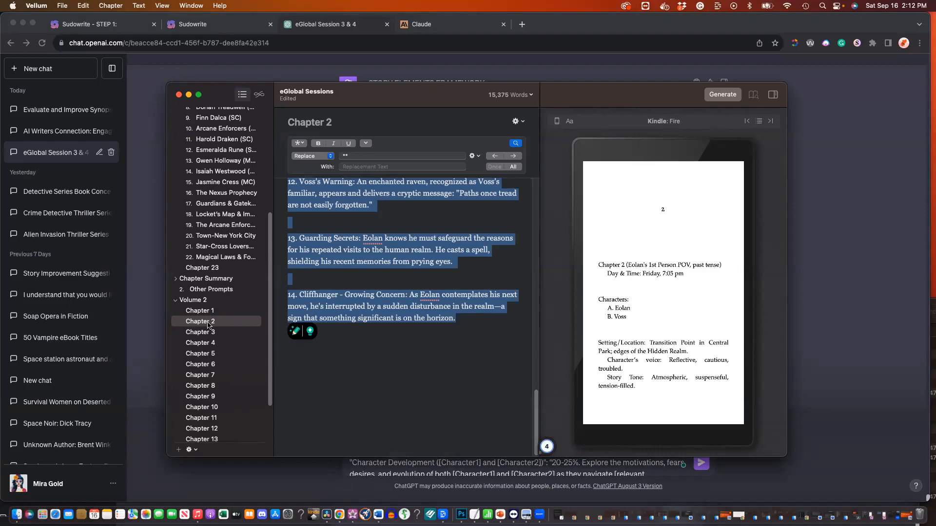
left_click(342, 294)
scroll(342, 296, "up", 15)
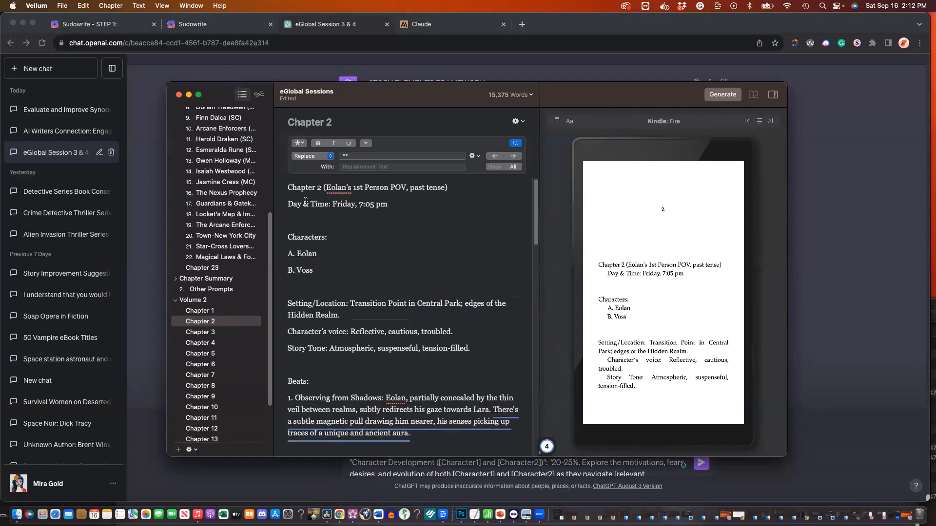
left_click_drag(287, 187, 313, 213)
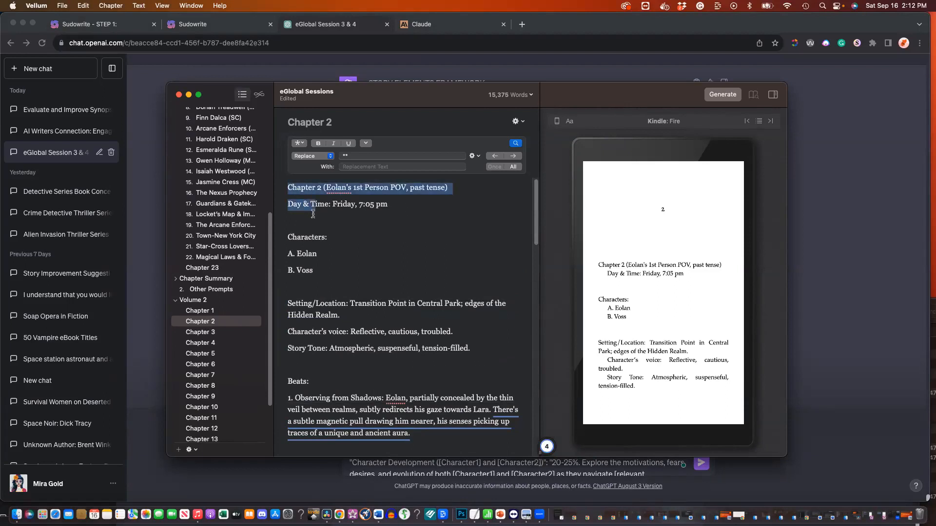
scroll(313, 213, "down", 15)
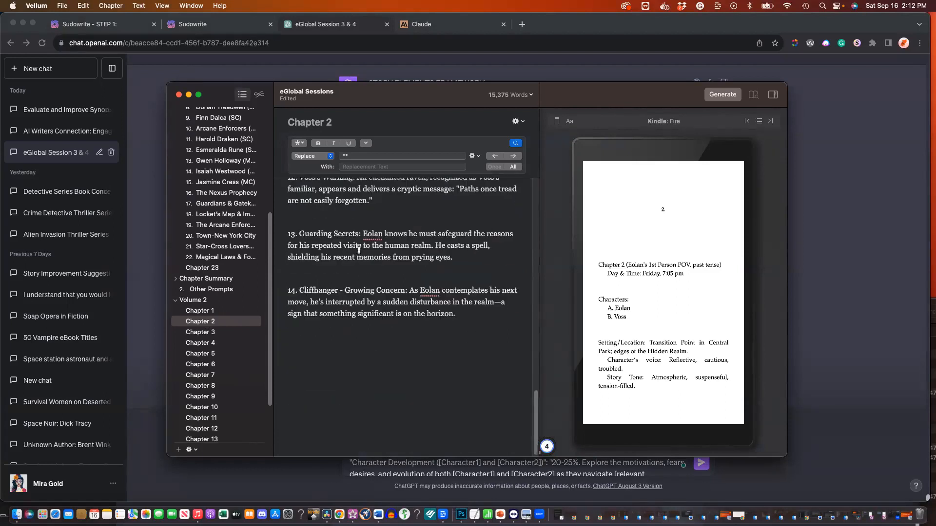
left_click(469, 319, "shift")
Return to ChatGPT in Chrome and paste the Chapter 2 outline above the Story Elements Framework in the draft message
key("super+Tab")
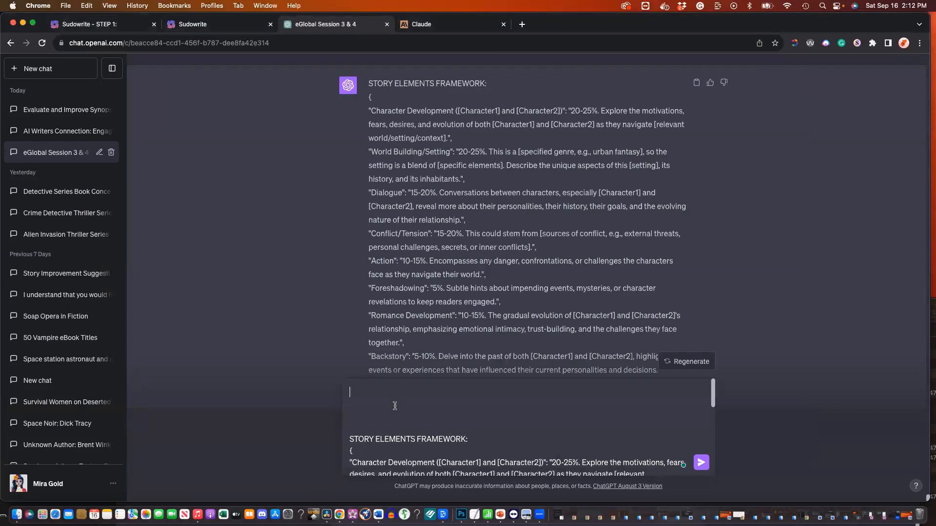
key("Down")
key("shift+Return")
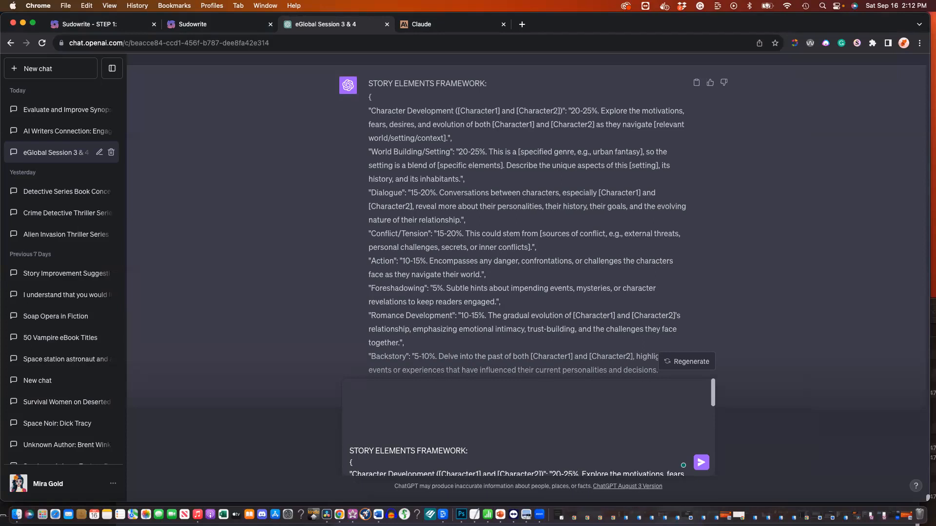
key("super+v")
scroll(435, 416, "up", 10)
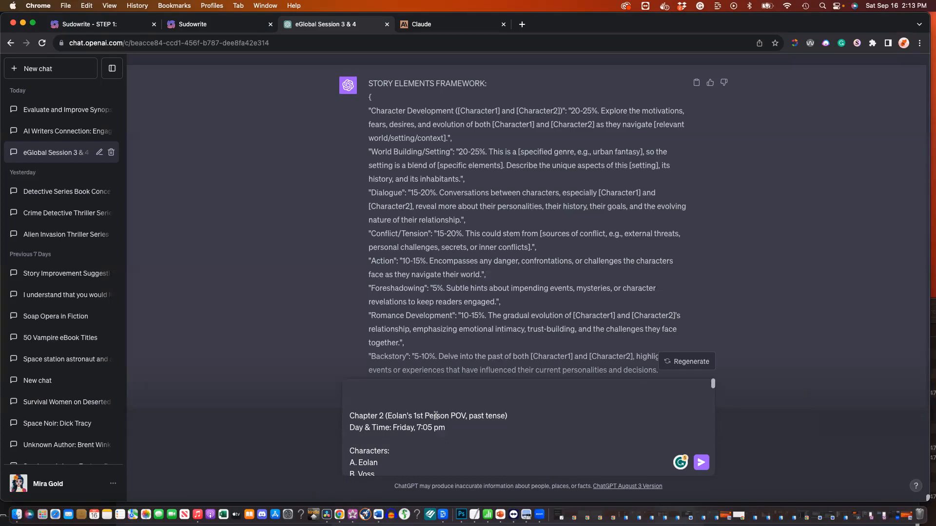
Insert the framework-conversion prompt from the Word document AI-Prose Generation #7 eGlobal at the very top of the ChatGPT draft message
right_click(378, 514)
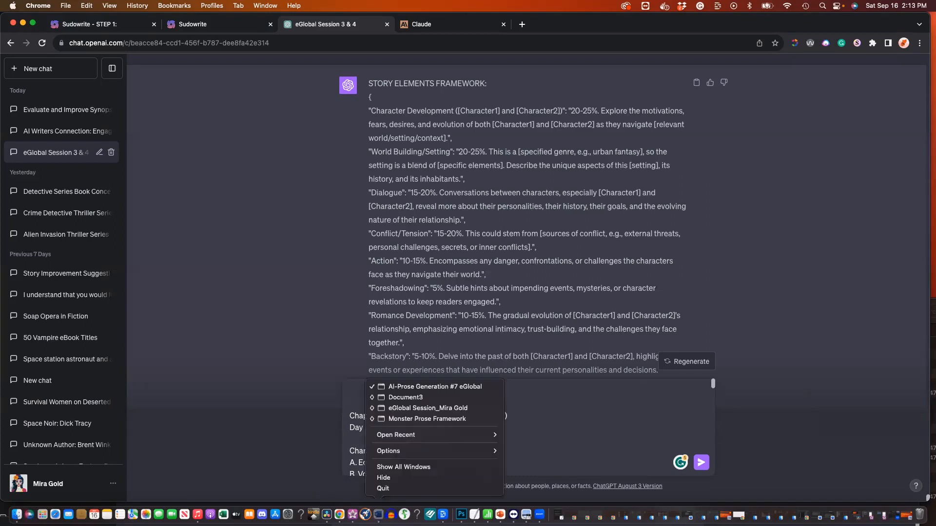
left_click(439, 389)
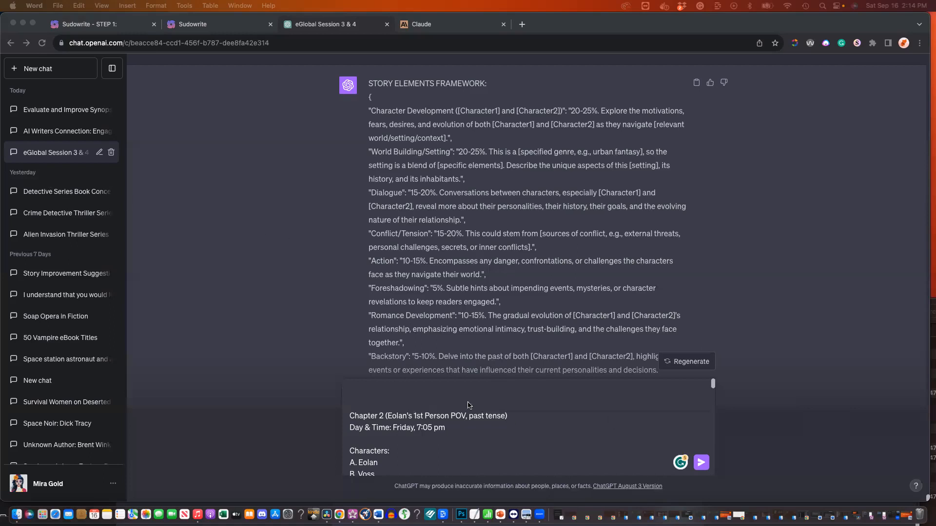
left_click(412, 390)
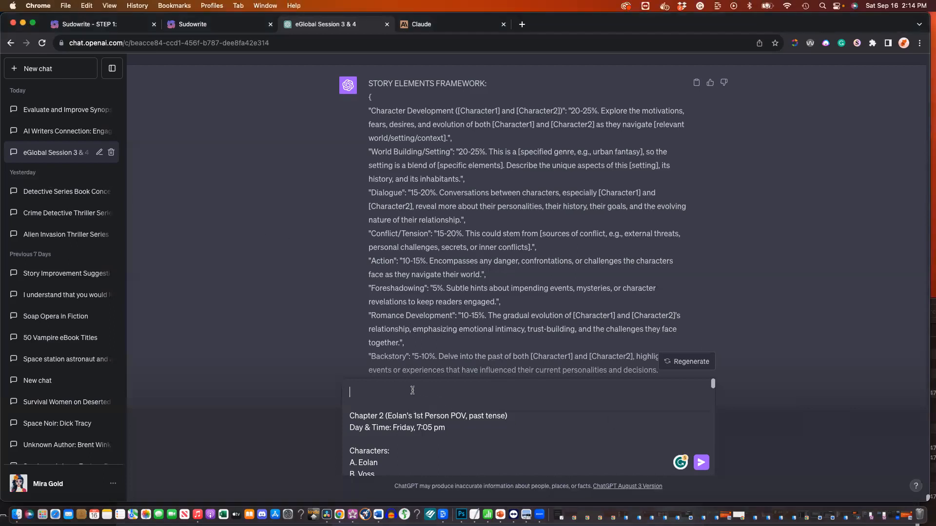
type("Keeping in mind the current story, I want you to change and convert this framework into a framework that I can use across the first three chapters or even the whole book. Remove all elements of the GENRE story and replace it with elements of the SUBGENRE story of CHARACTER NAME(S).")
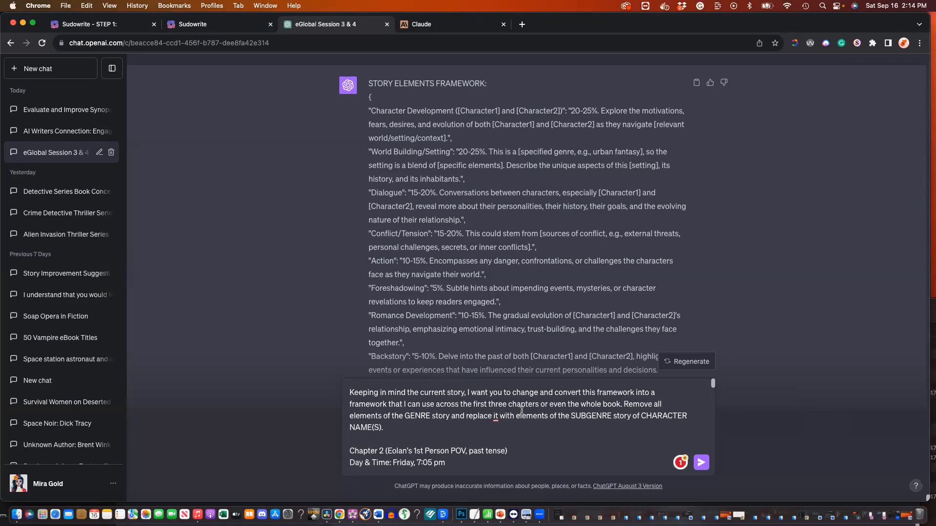
Reword the prompt's first sentence so the framework is one "that I can use for a single chapter"
left_click_drag(507, 406, 439, 408)
key("BackSpace")
key("BackSpace")
type("for a")
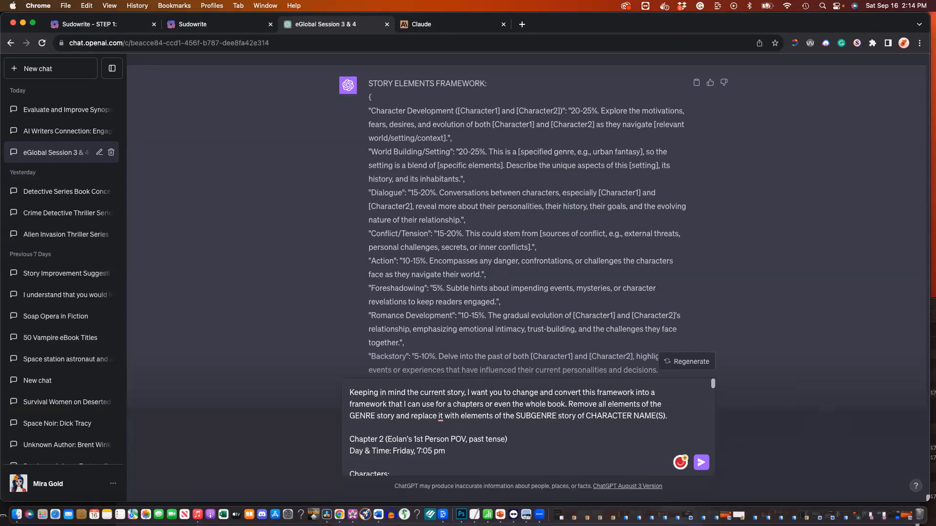
type(" single")
left_click_drag(588, 404, 508, 404)
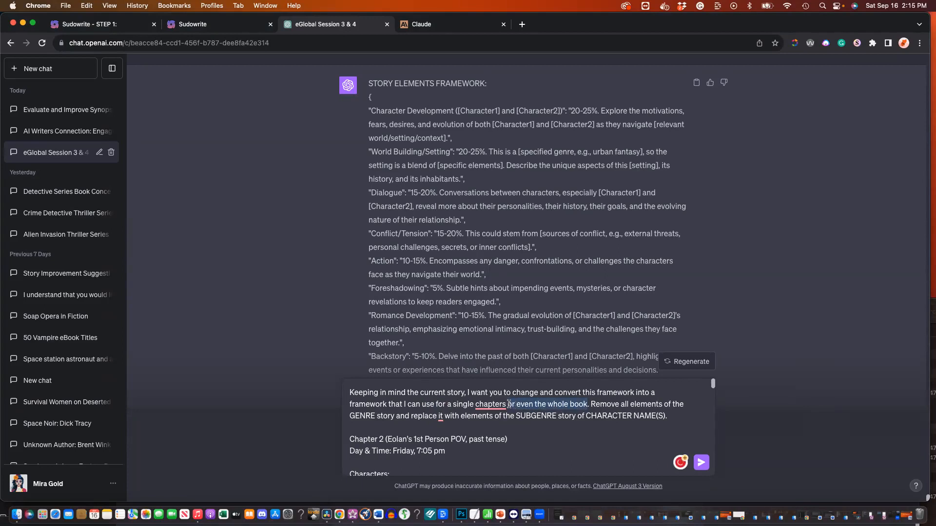
key("BackSpace")
key("BackSpace")
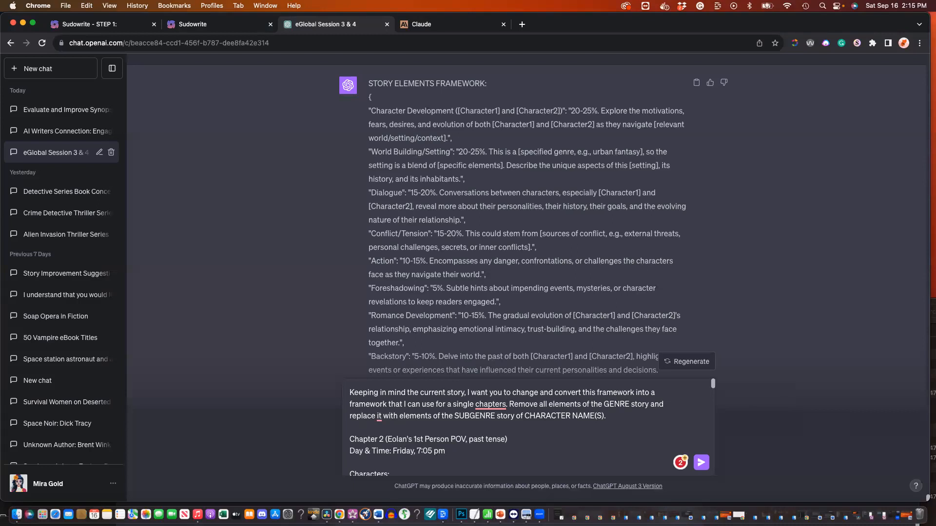
key("BackSpace")
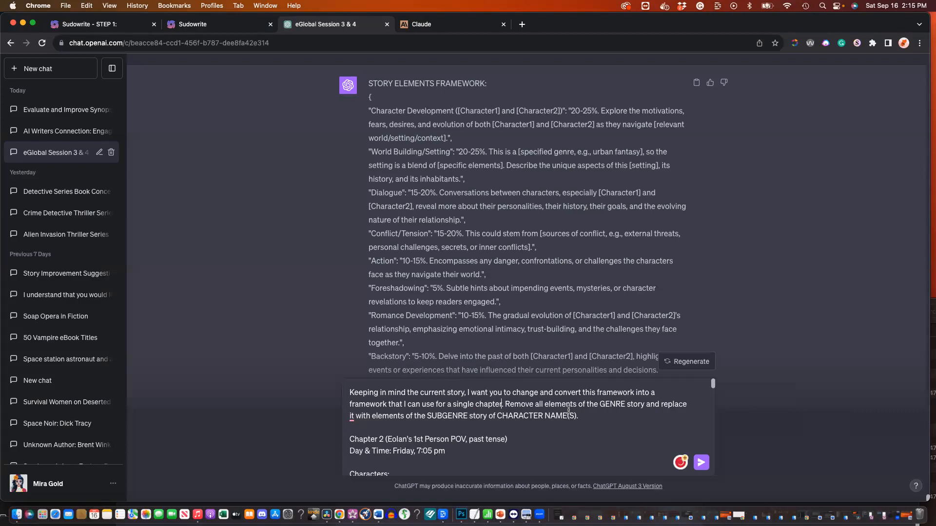
Append to the prompt: "Please give me the framework in JSON format. Please wrap in the tropes and themes, as well."
left_click(608, 416)
type("Please give me the framewo")
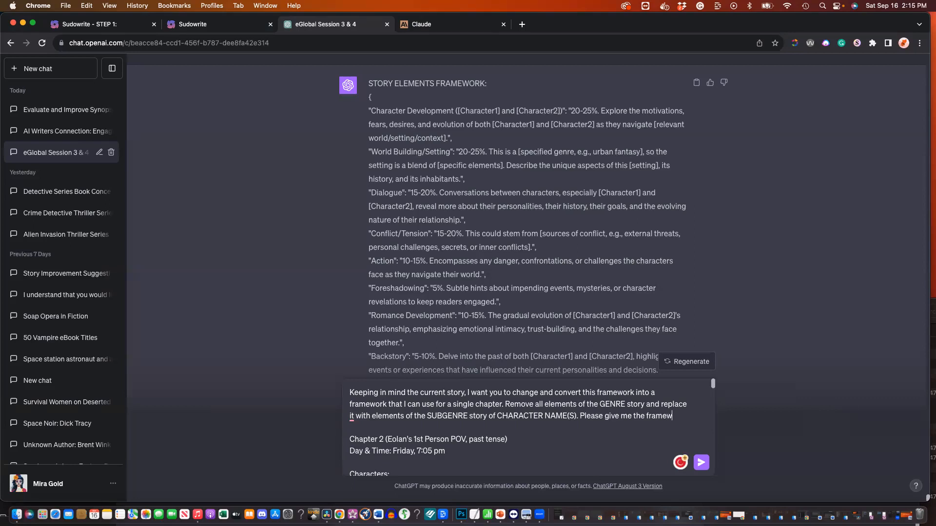
type("rk in JSON")
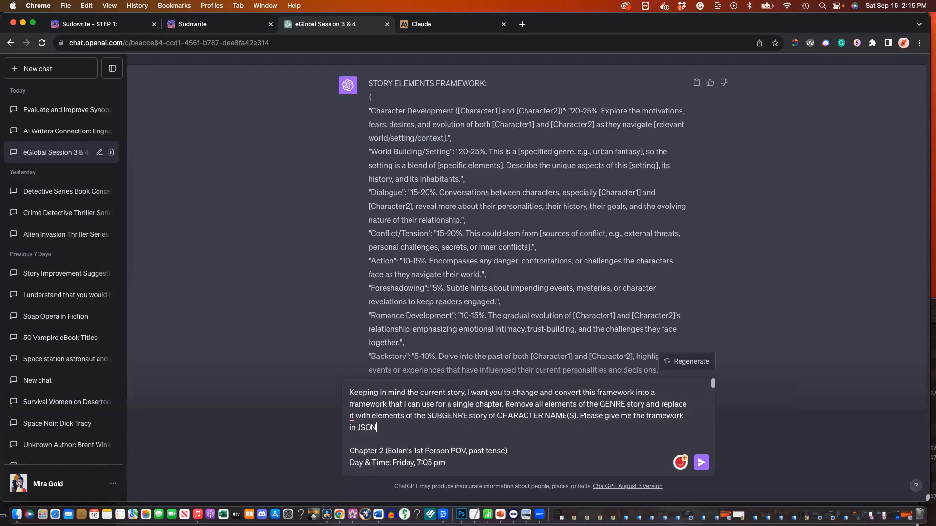
type(" format")
type("Please wrap in the tropes an d")
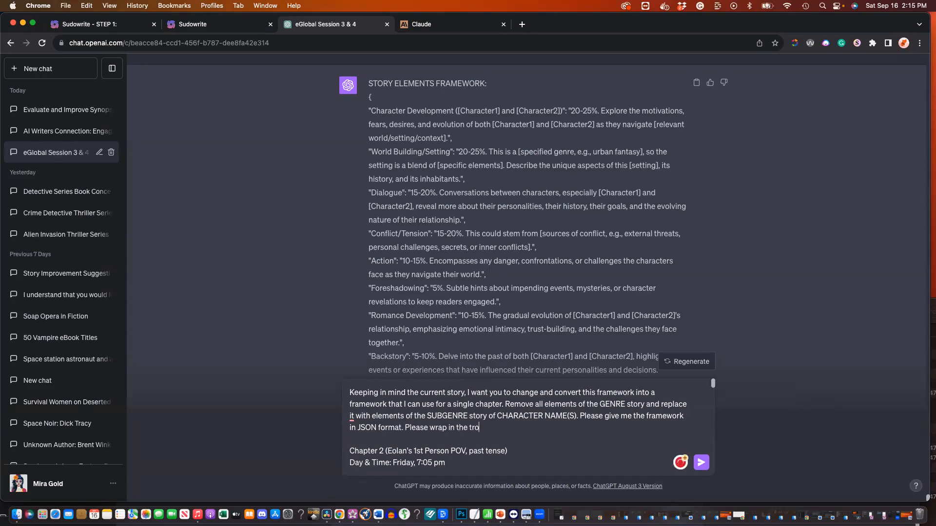
key("BackSpace")
key("BackSpace")
type("d themes, as well.")
left_click_drag(564, 428, 520, 427)
left_click_drag(455, 414, 346, 388)
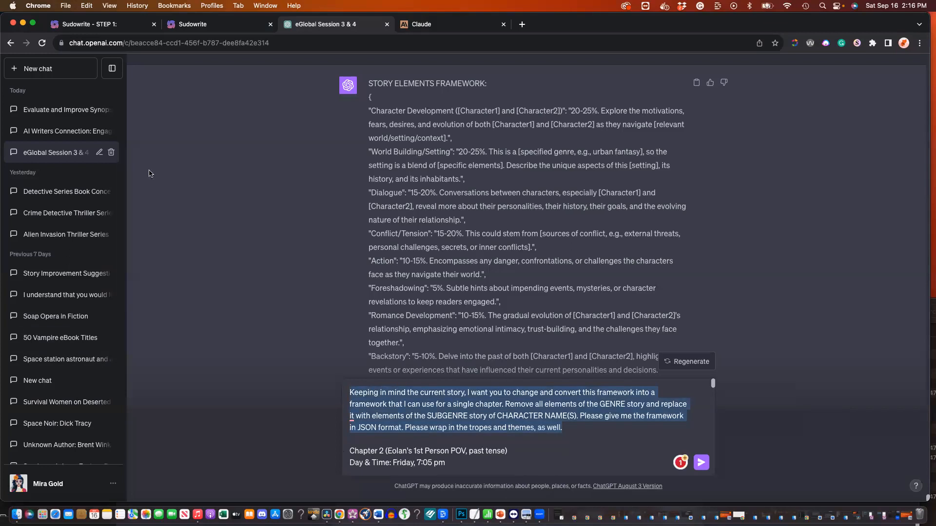
left_click(465, 409)
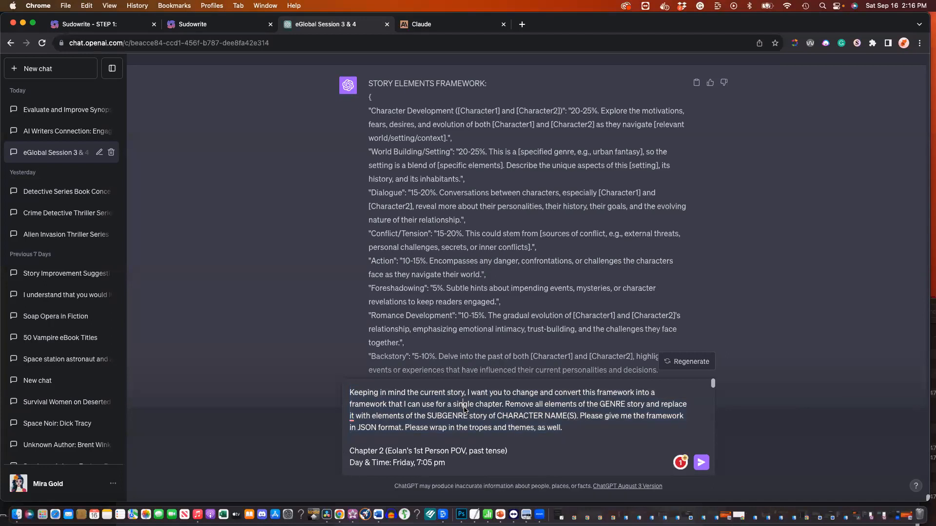
scroll(464, 411, "down", 1)
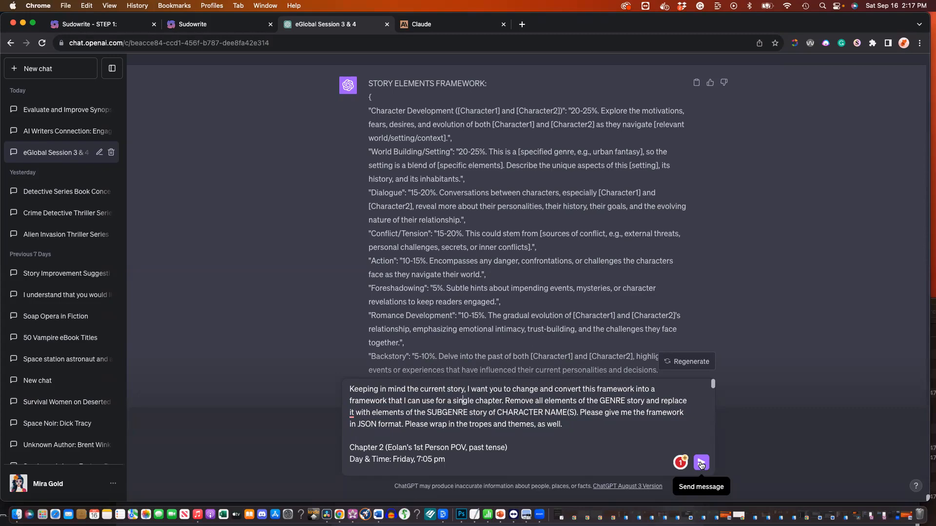
Submit the framework-conversion prompt to generate the Chapter 2 JSON framework
left_click(701, 464)
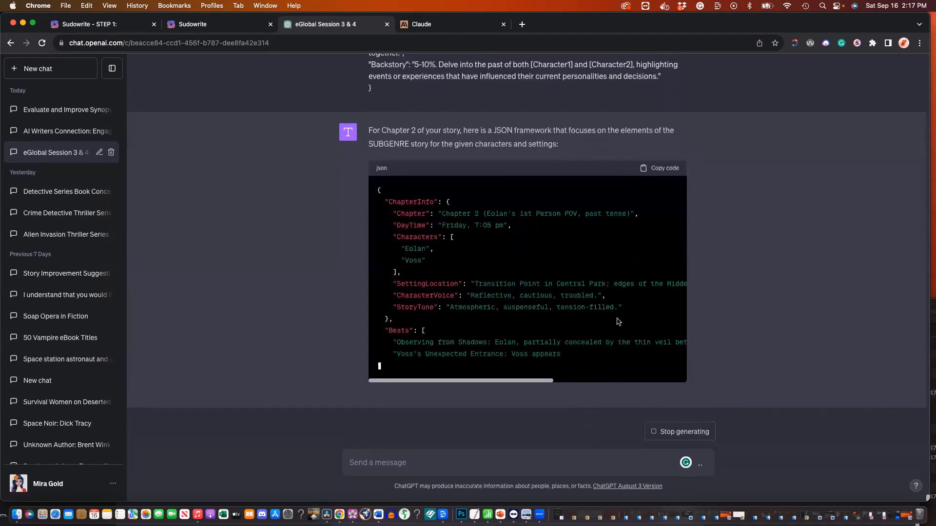
scroll(616, 320, "up", 2)
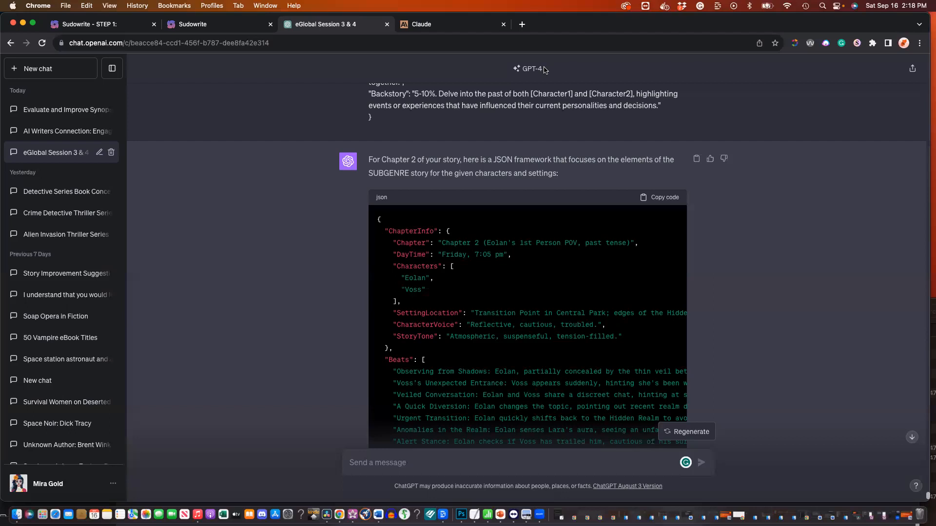
Examine the generated JSON framework's chapter info, beats, story elements, and tropes and themes
scroll(605, 180, "down", 3)
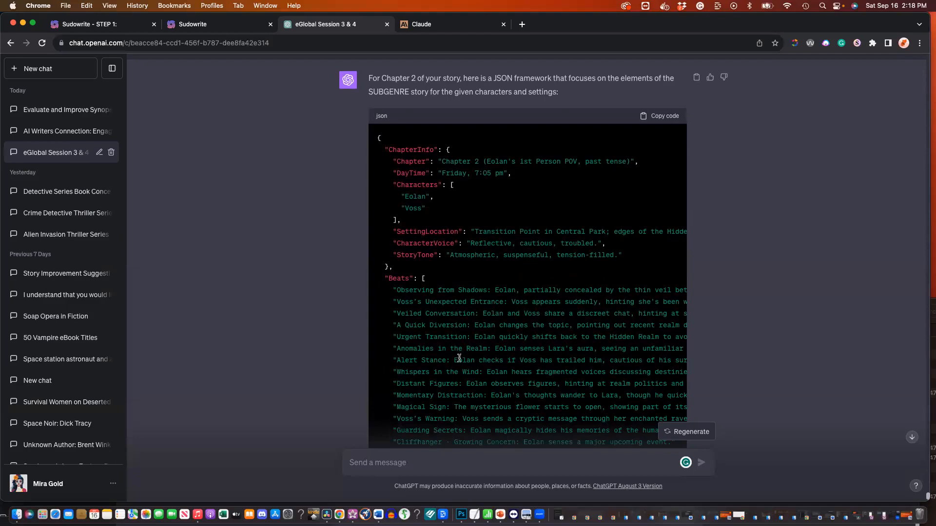
left_click_drag(459, 350, 499, 423)
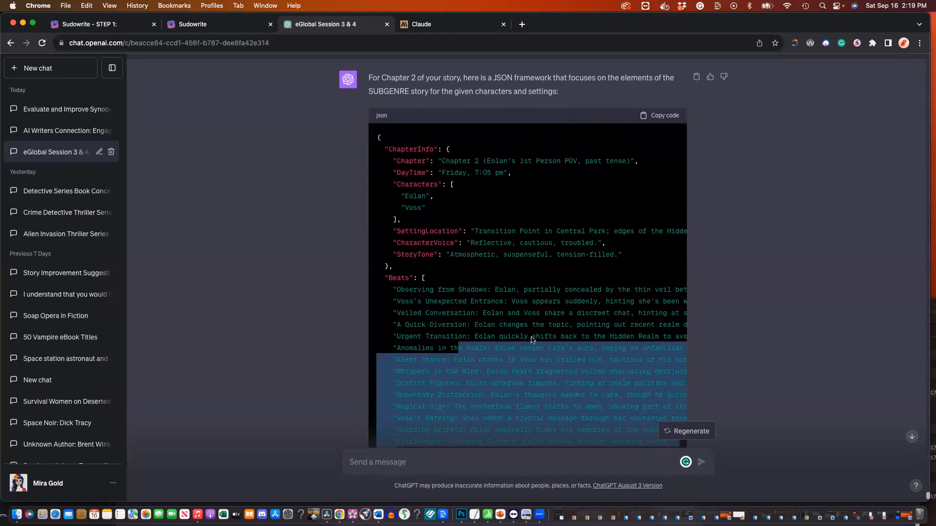
left_click(532, 315)
scroll(532, 315, "down", 1)
scroll(532, 314, "down", 3)
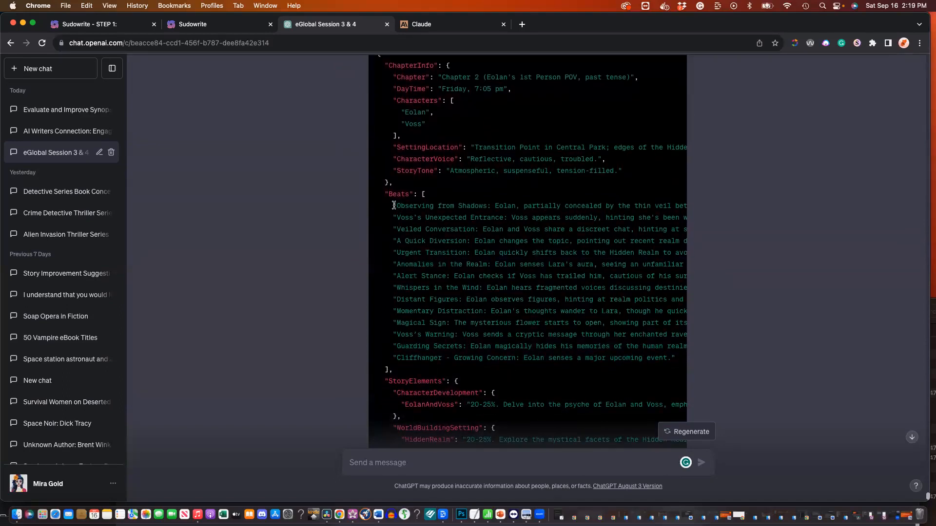
left_click_drag(393, 202, 433, 249)
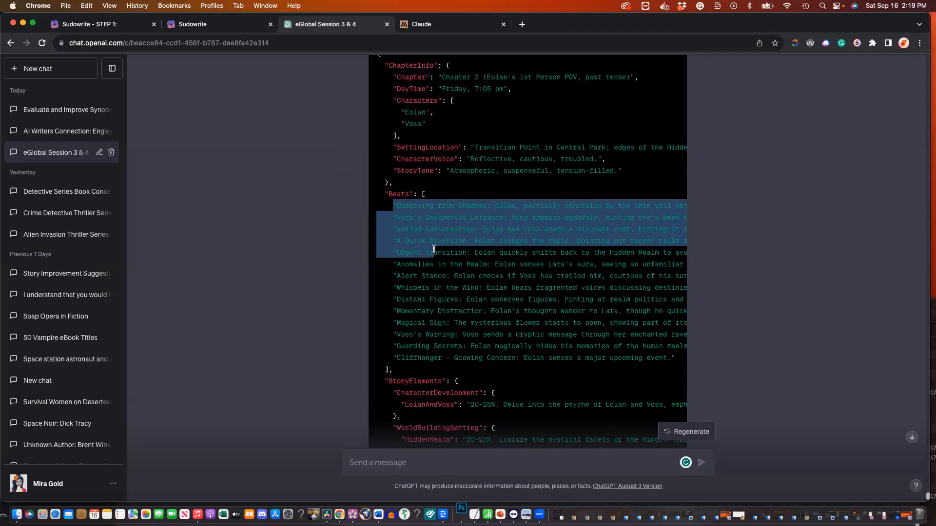
left_click(433, 229)
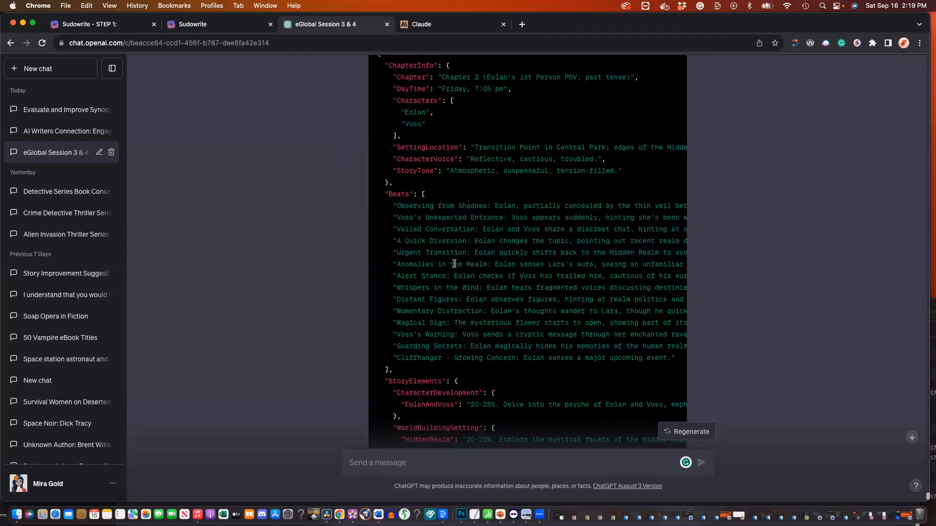
left_click_drag(388, 204, 407, 205)
scroll(407, 204, "right", 10)
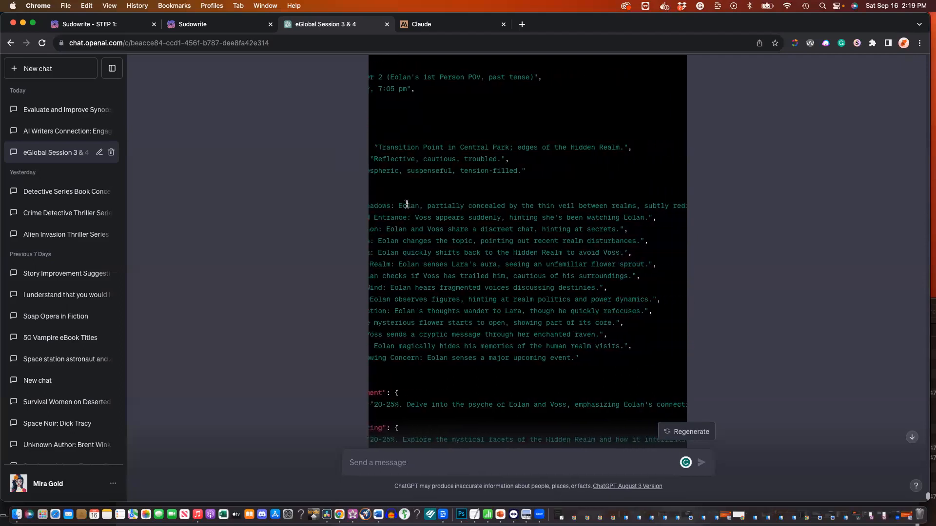
scroll(407, 204, "right", 4)
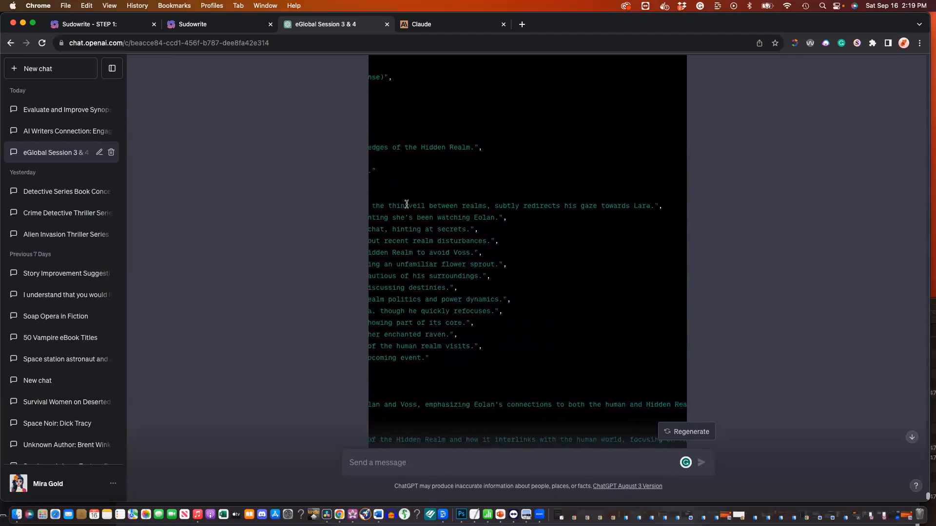
scroll(406, 204, "left", 14)
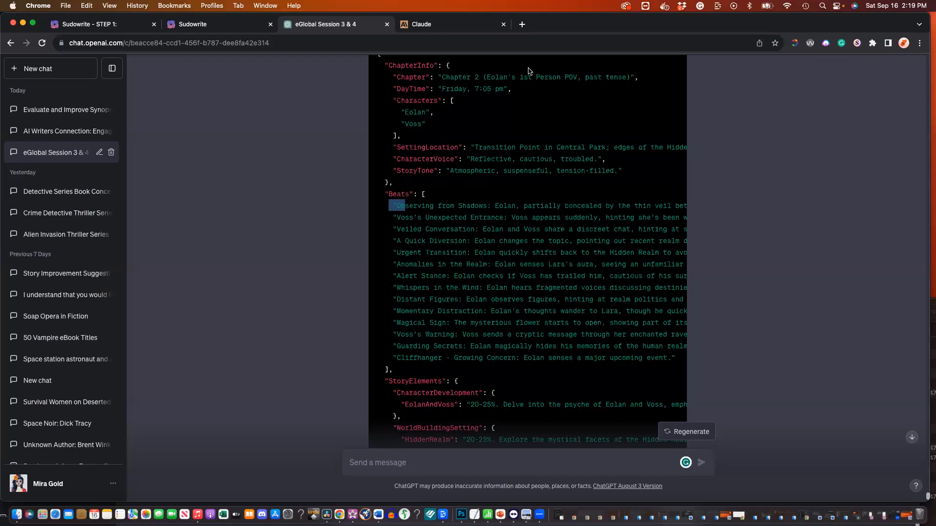
scroll(529, 71, "down", 4)
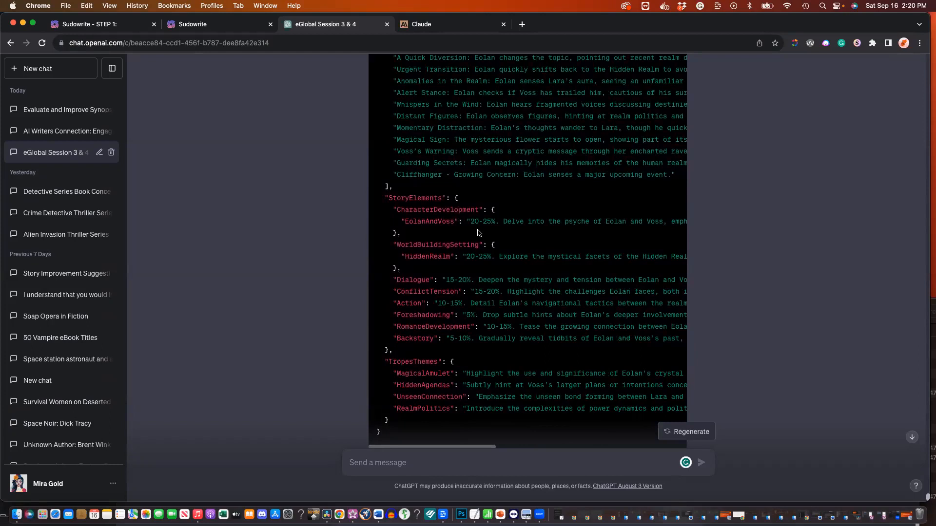
scroll(478, 233, "down", 1)
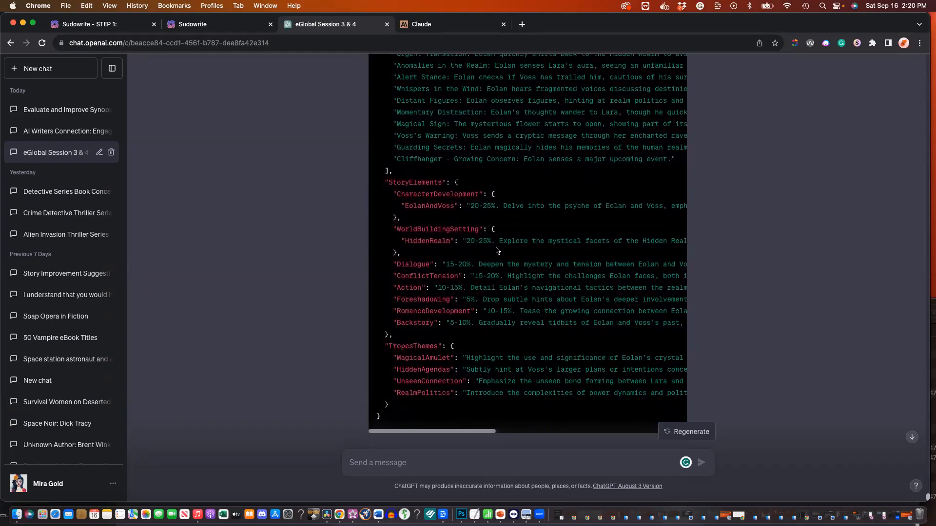
scroll(476, 285, "down", 2)
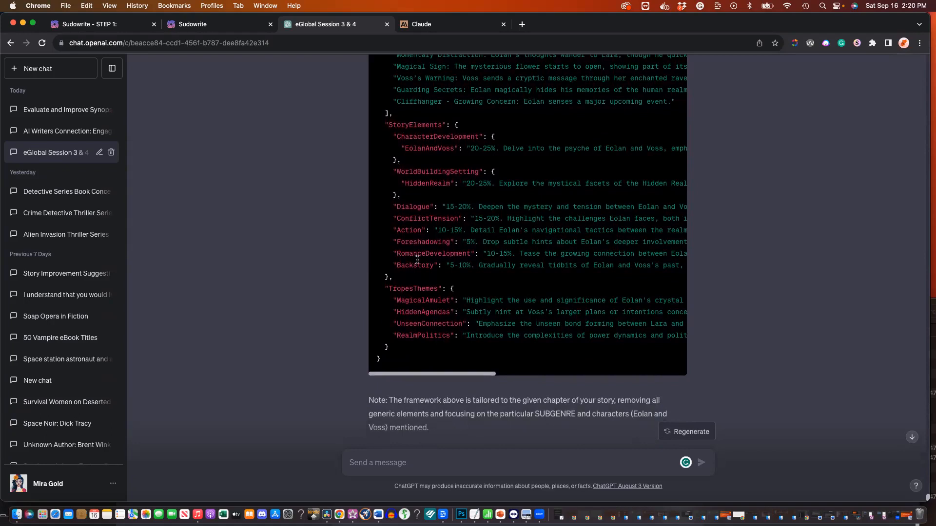
left_click_drag(409, 250, 515, 254)
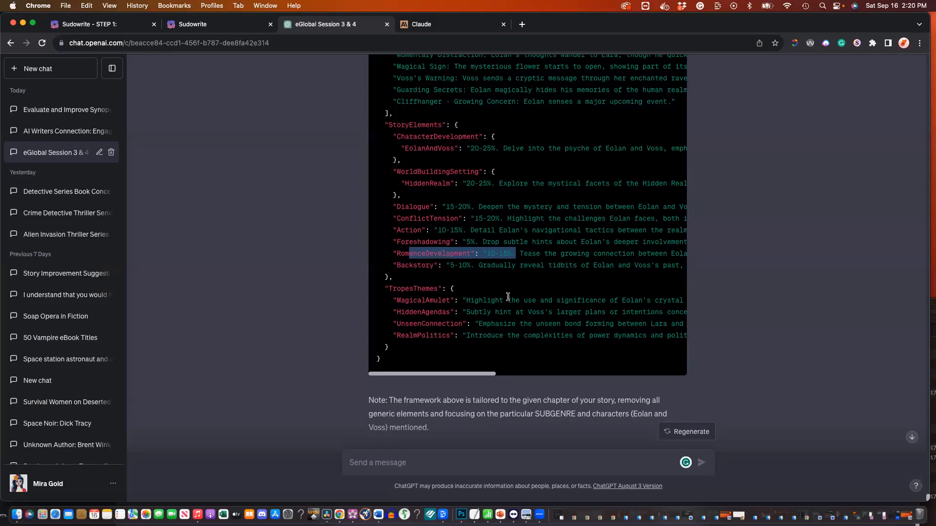
Copy the generated JSON framework code and switch to the Sudowrite Story Engine page
scroll(508, 296, "up", 15)
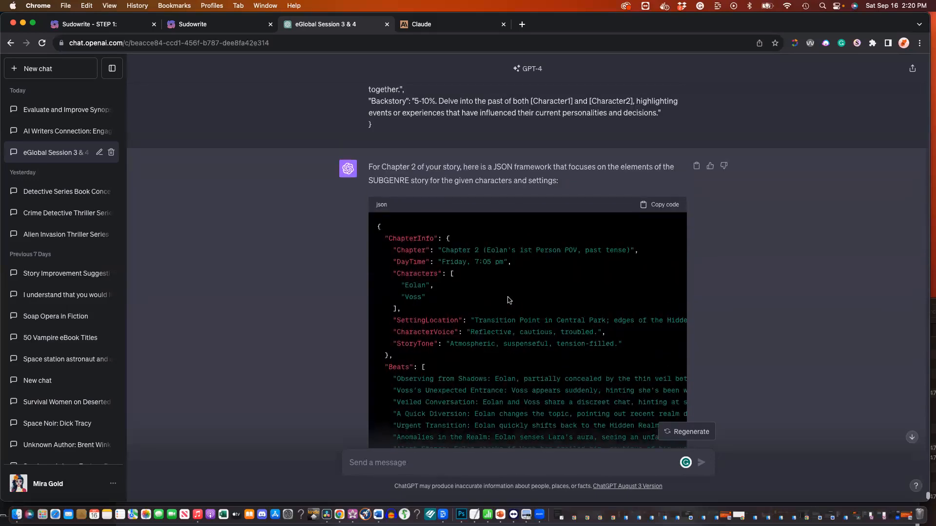
left_click(661, 207)
left_click(105, 26)
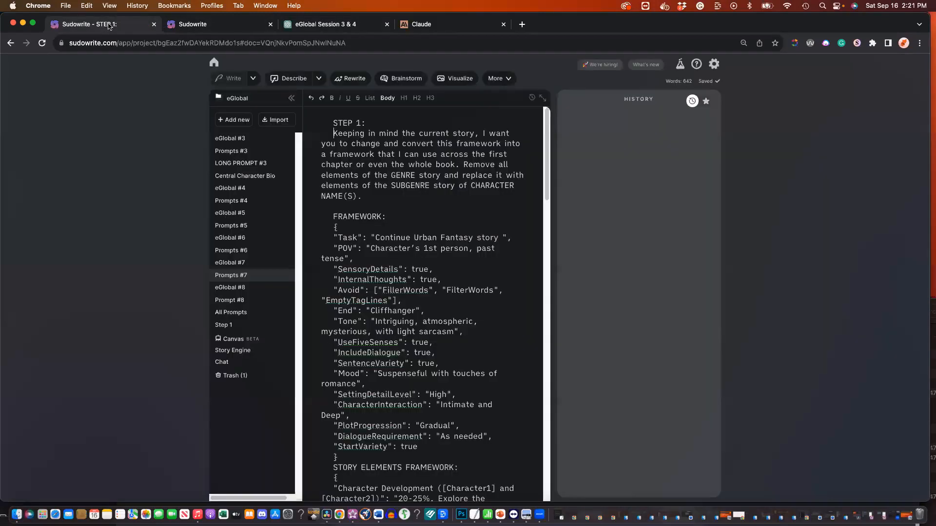
left_click(195, 28)
Fill the Story Engine outline with "Section 1 - Introduction:", a "Chapter 1:" line, and the placeholder "h" beneath it
scroll(223, 127, "right", 5)
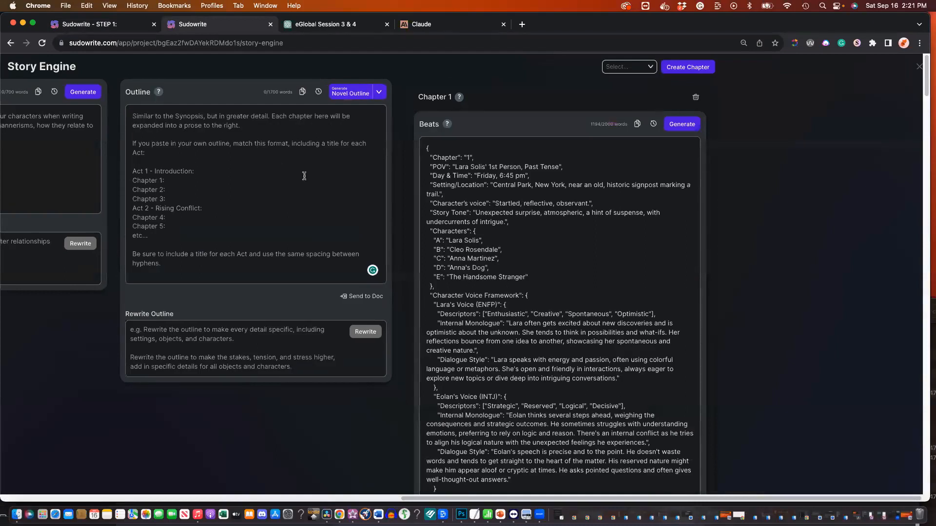
scroll(302, 175, "left", 5)
scroll(304, 176, "left", 5)
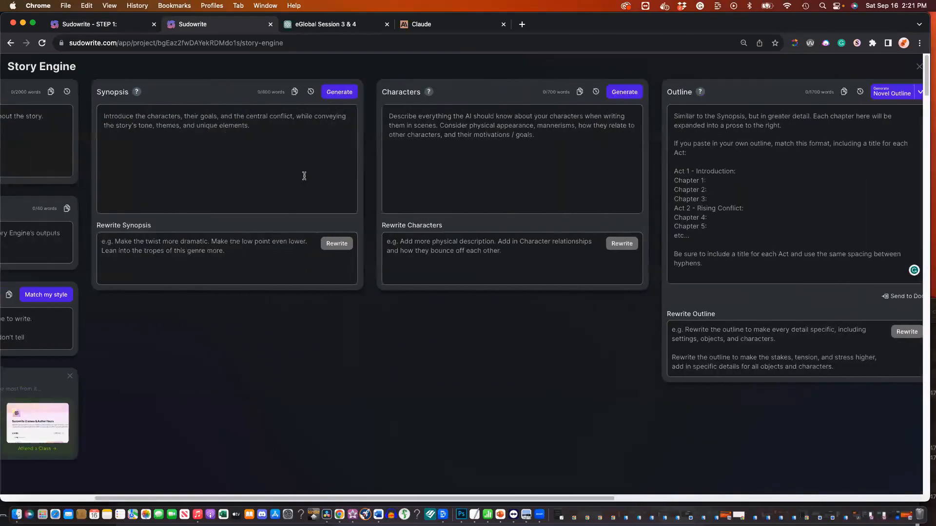
scroll(304, 176, "left", 1)
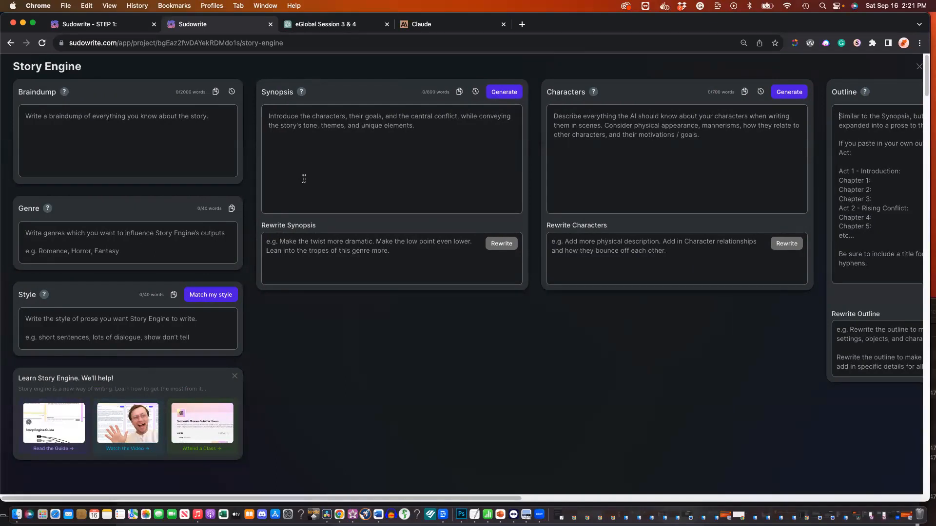
scroll(304, 178, "right", 10)
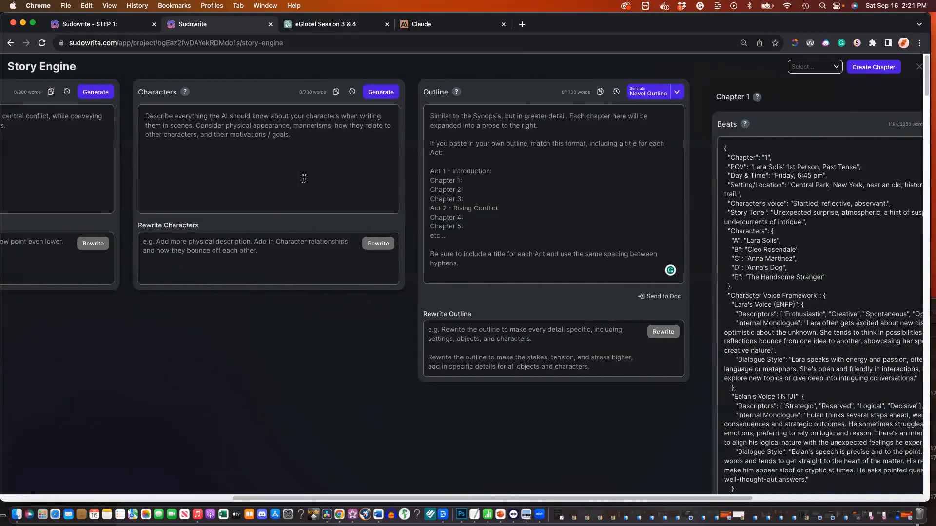
scroll(338, 164, "right", 1)
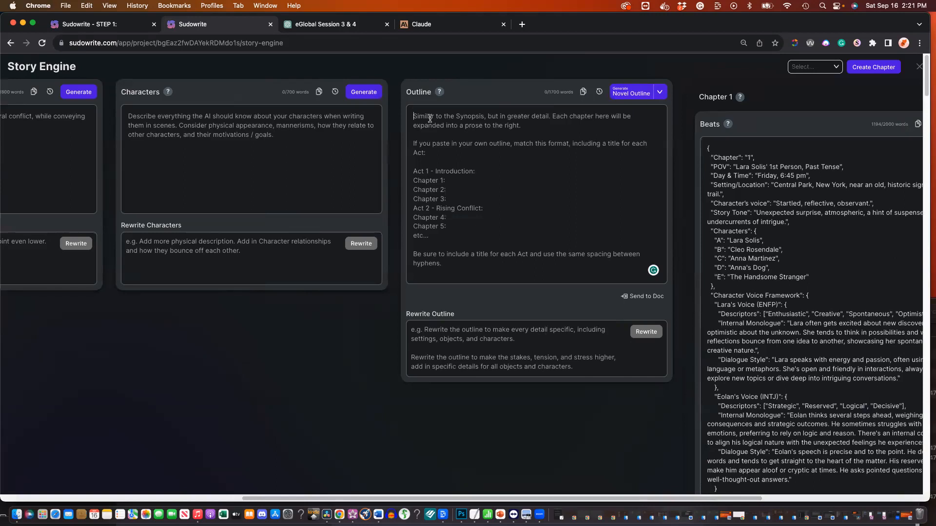
type("Section 1 -")
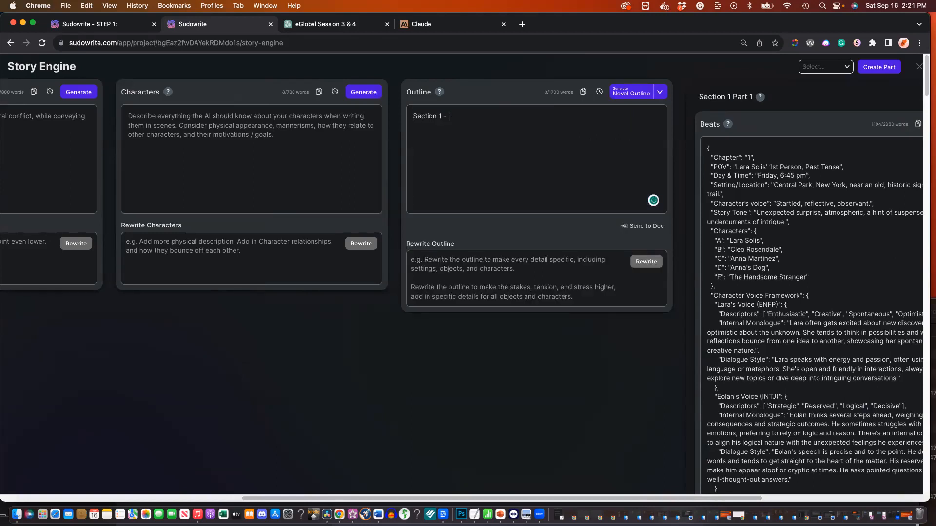
type(" Introduction: ")
type("Chapter 1:")
key("Return")
type("h")
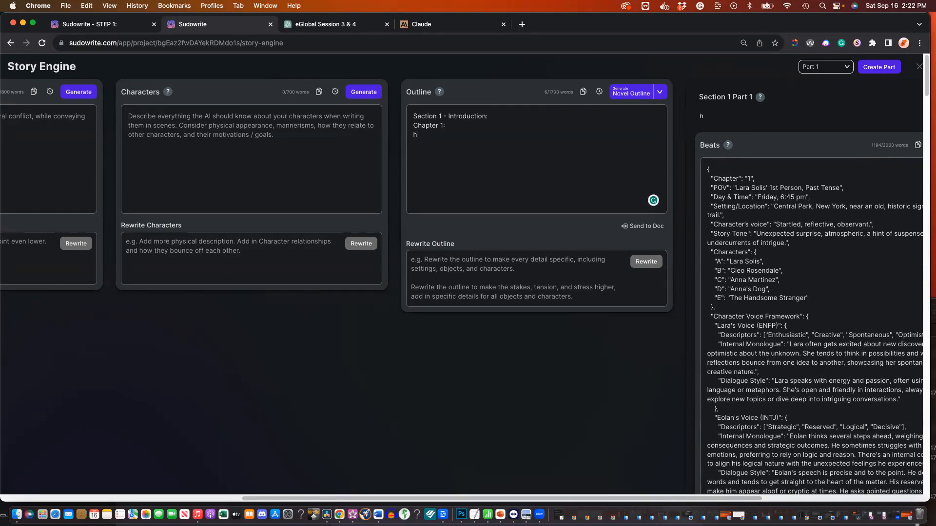
Check the available parts, then extend the outline with a "Chapter 2:" line and the placeholder "h" beneath it
scroll(462, 287, "right", 3)
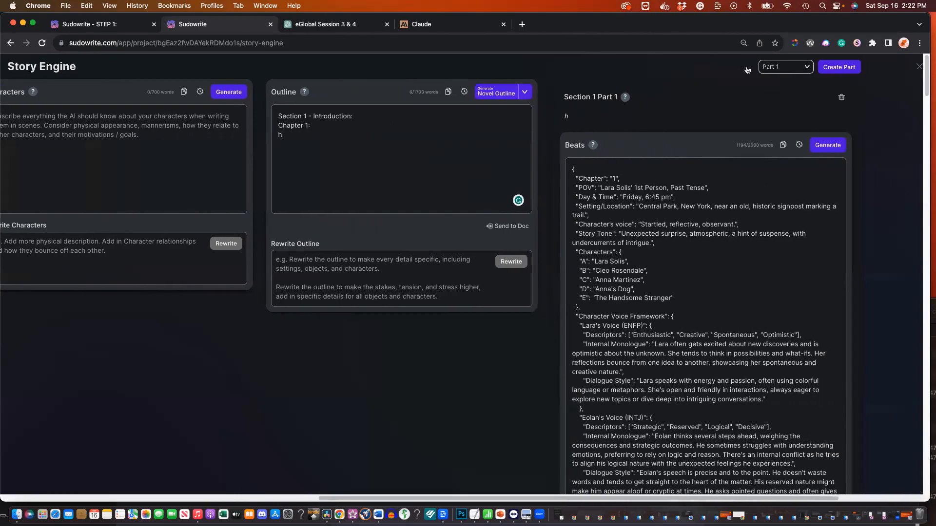
left_click(806, 67)
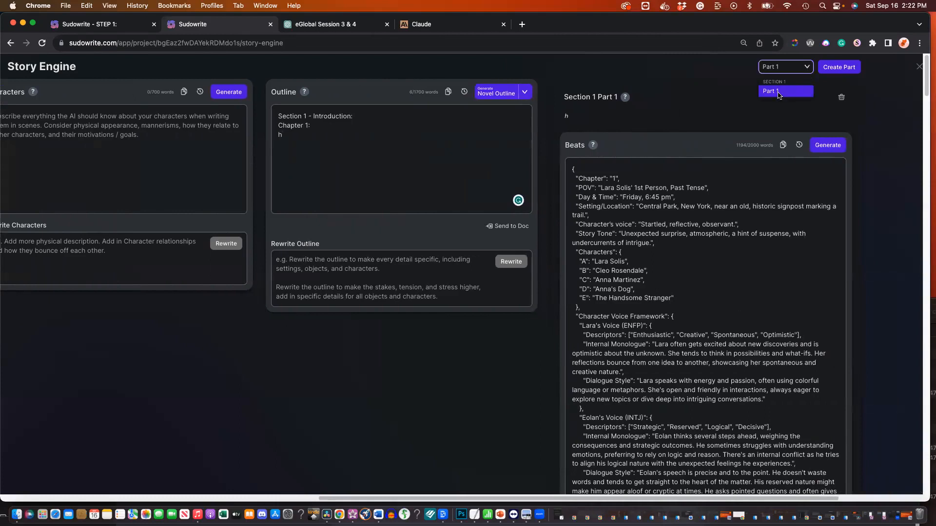
left_click(286, 142)
key("Return")
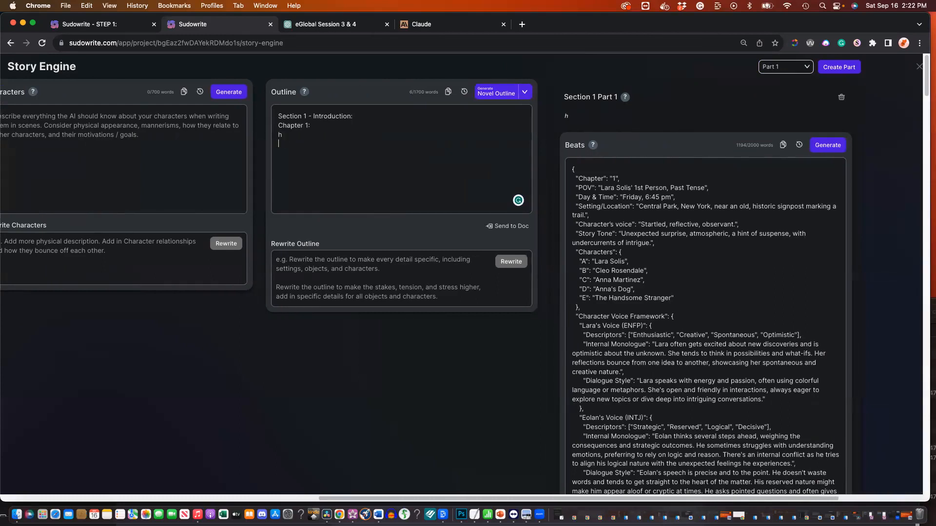
type("Chapter 2:")
key("Return")
type("h")
Choose Part 2 of Section 1 and create it in the Story Engine
left_click(785, 67)
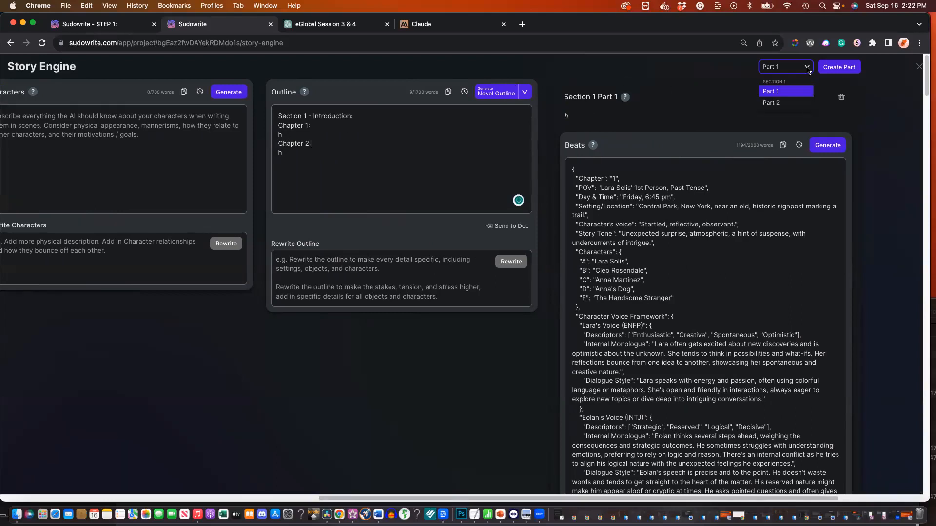
left_click(775, 103)
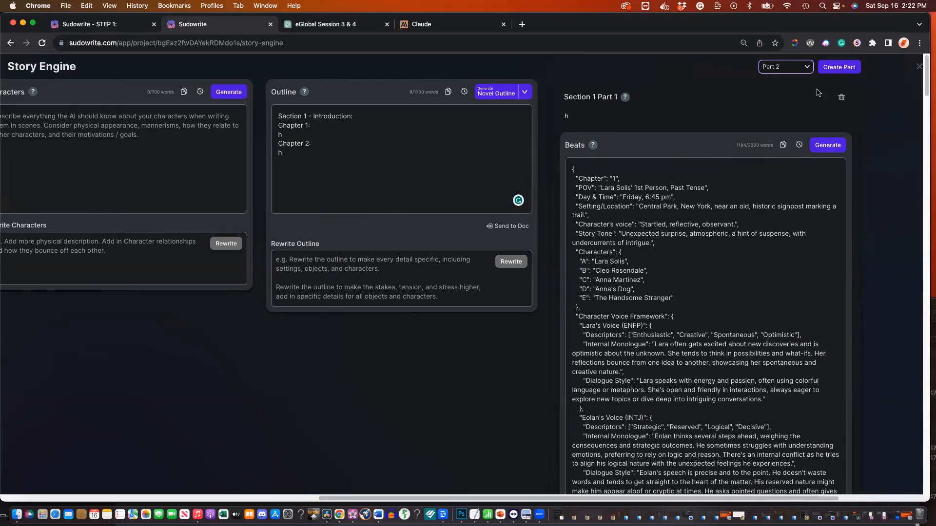
scroll(799, 100, "right", 2)
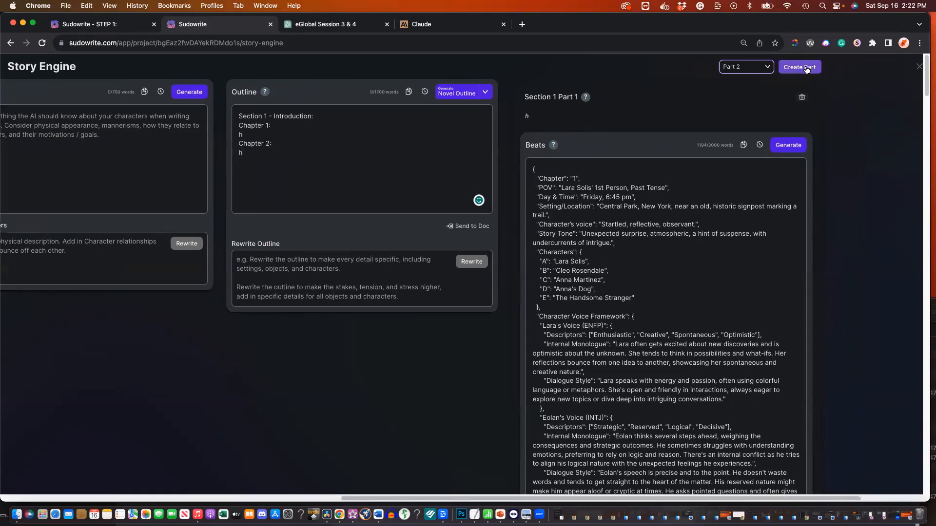
left_click(799, 67)
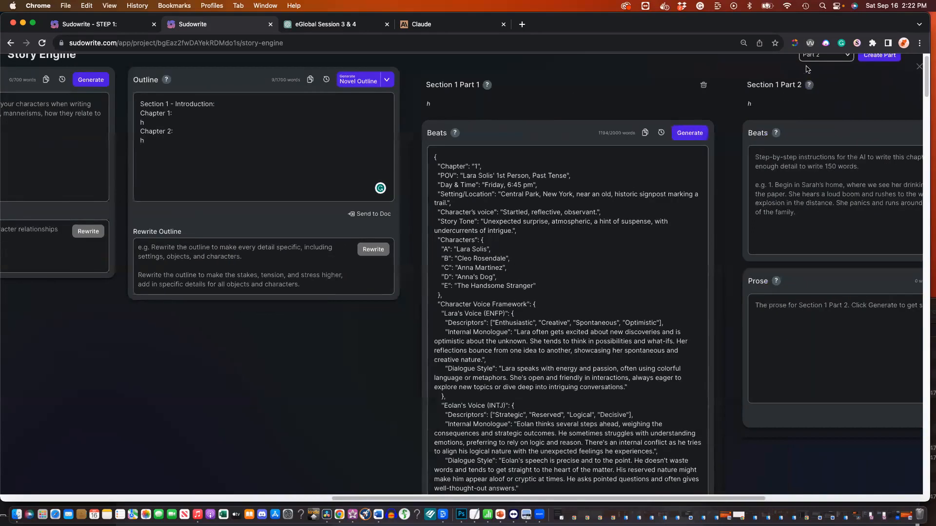
scroll(728, 141, "right", 3)
Paste the copied Chapter 2 JSON framework into the Beats of Section 1 Part 2
left_click(728, 141)
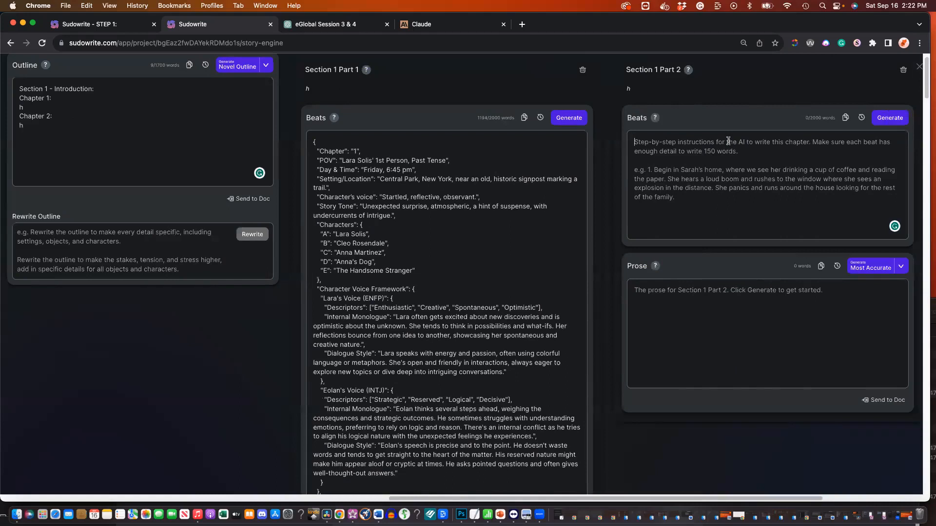
key("super+v")
scroll(421, 223, "up", 1)
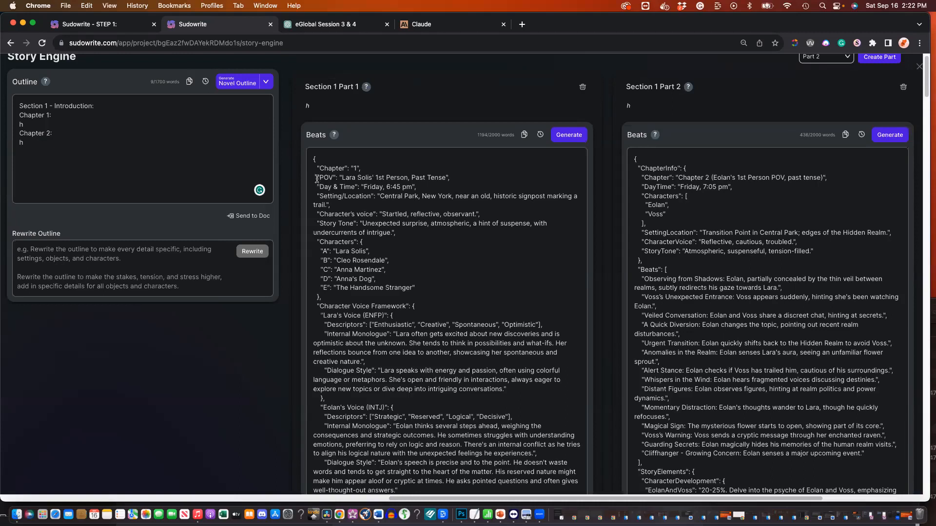
Compare the POV, time and setting lines in Part 1's beats with the chapter and POV line in Part 2's beats
left_click_drag(316, 178, 458, 195)
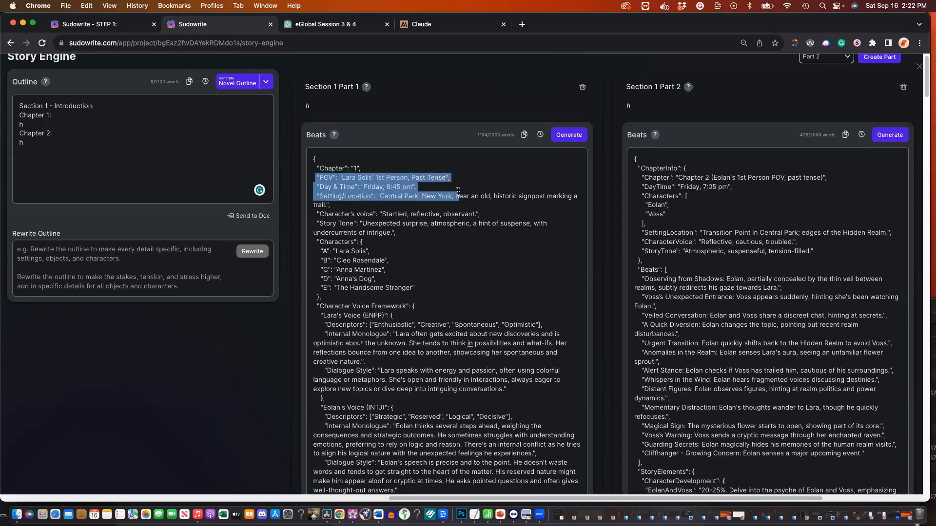
left_click(335, 188)
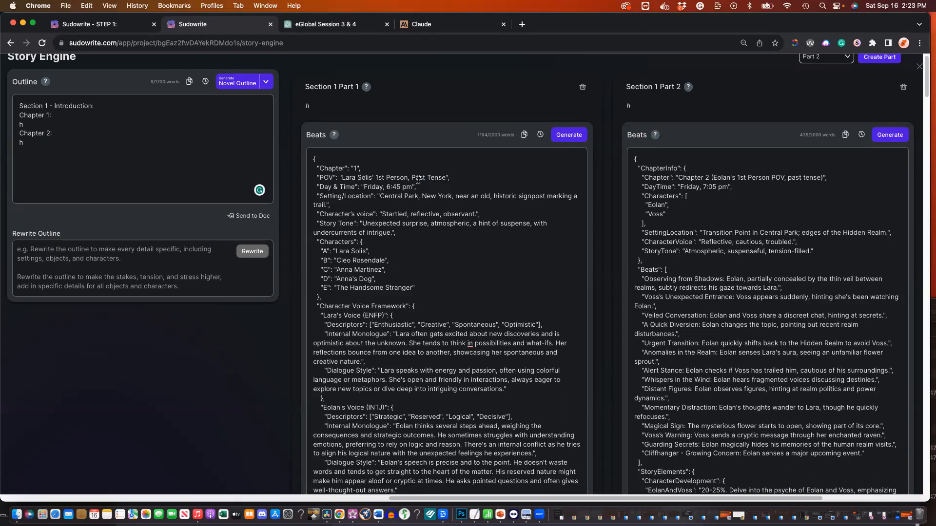
left_click_drag(637, 178, 846, 175)
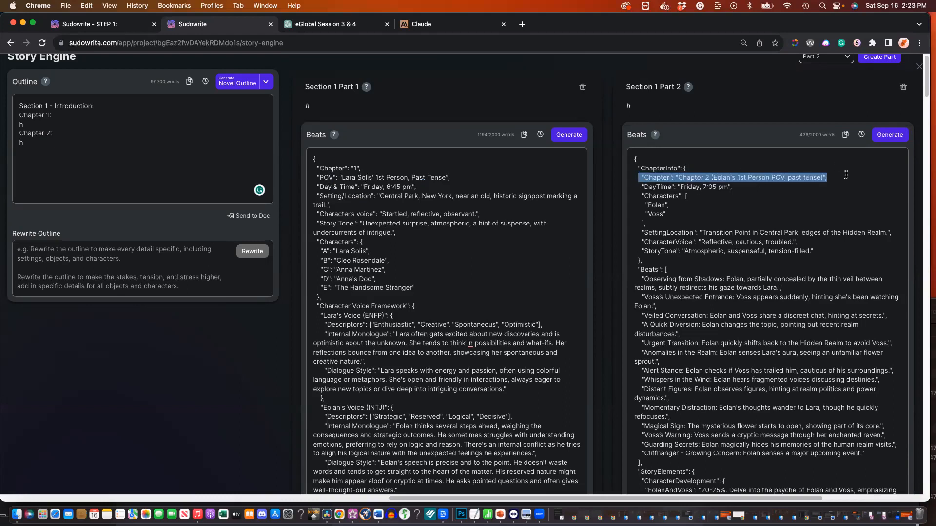
Compare the Characters lists in Part 1 and Part 2, and check Part 2's setting, character voice and story tone lines
left_click(780, 242)
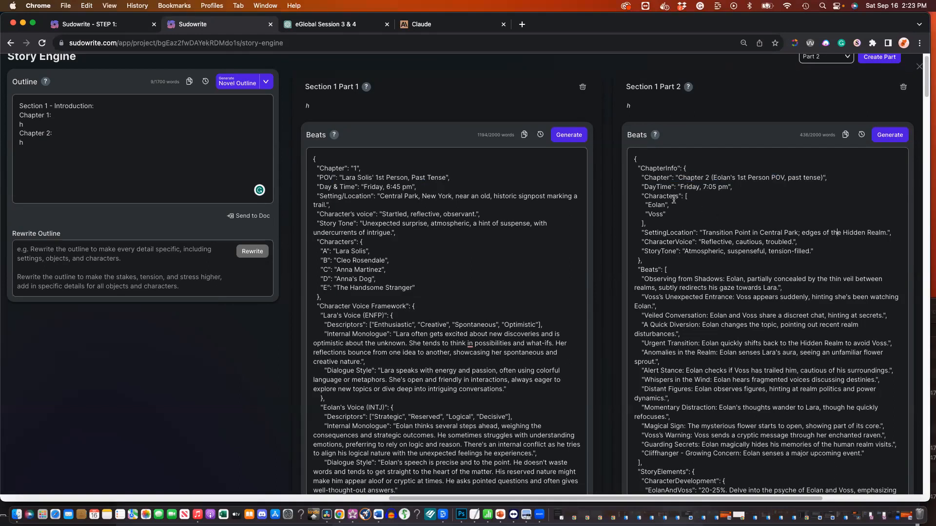
left_click(645, 196)
left_click_drag(645, 197, 676, 216)
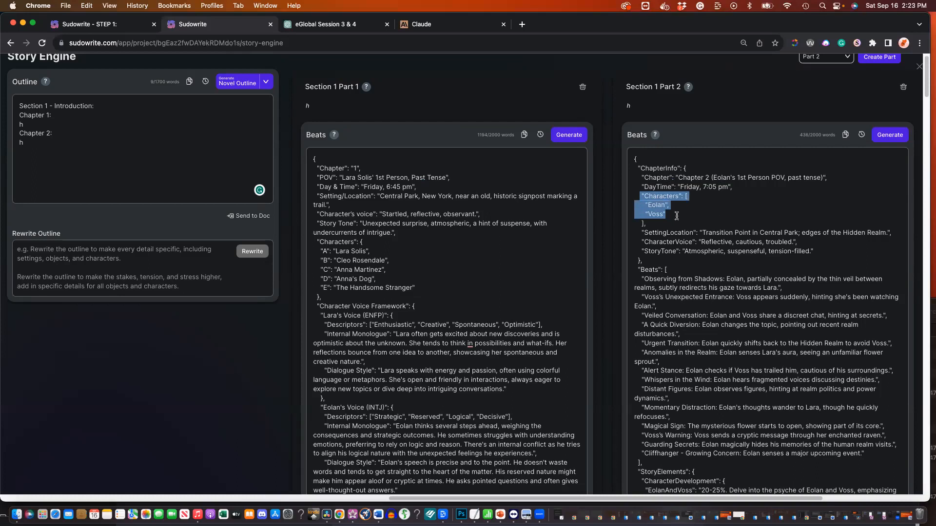
left_click(314, 241)
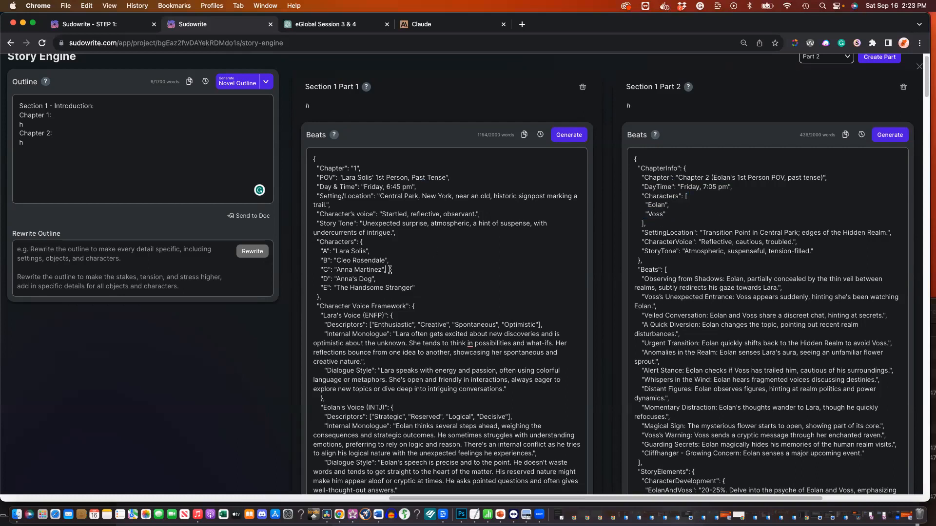
left_click_drag(417, 287, 313, 242)
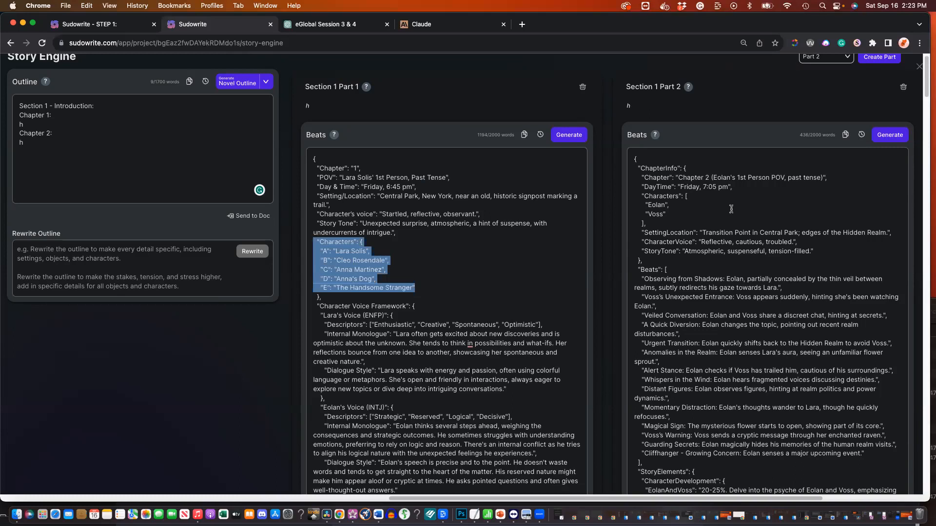
left_click(724, 229)
left_click_drag(641, 231, 672, 250)
Review the StoryElements and TropesThemes sections of Part 2's beats through to the end of the JSON
scroll(670, 252, "down", 3)
scroll(671, 252, "down", 3)
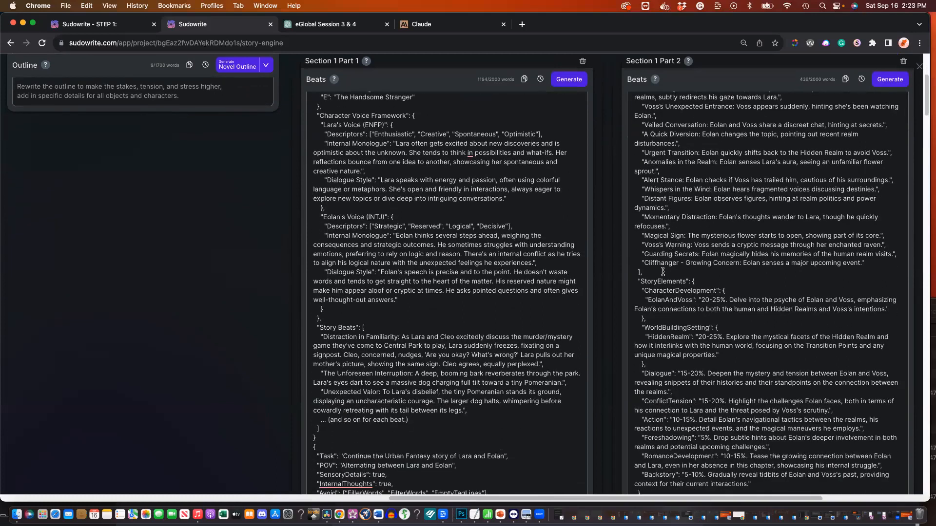
left_click_drag(638, 281, 717, 292)
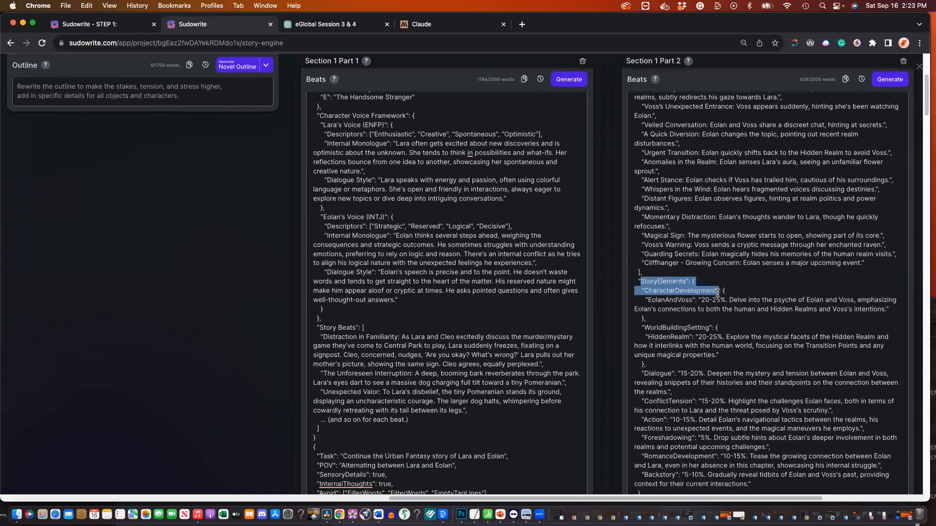
scroll(717, 292, "down", 4)
scroll(718, 293, "down", 5)
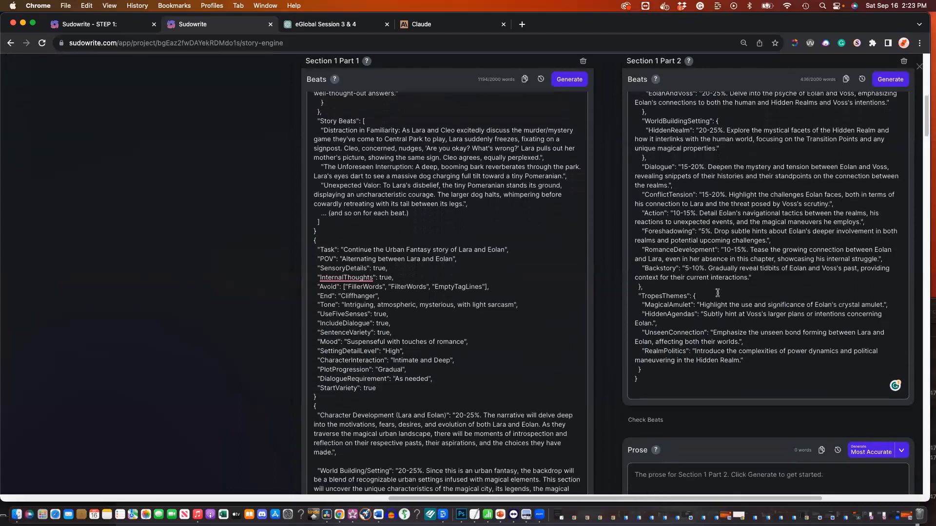
scroll(718, 292, "down", 1)
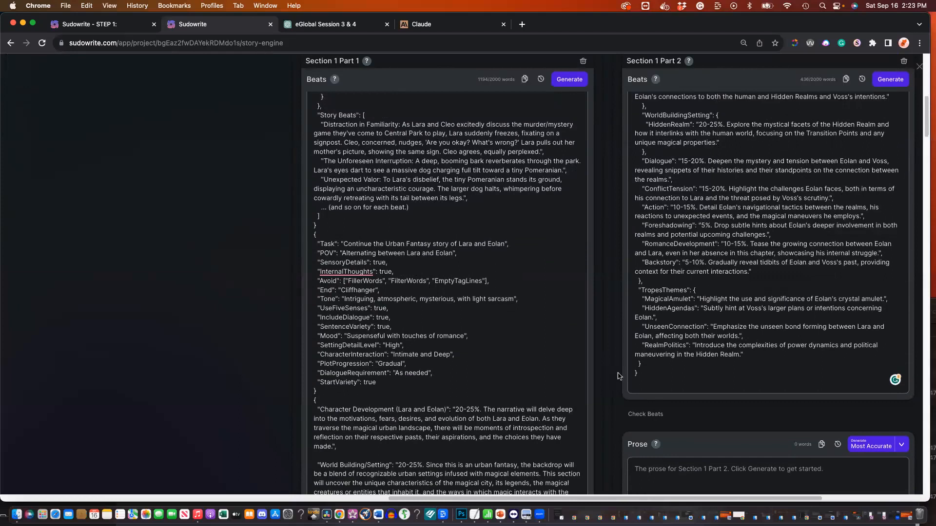
Copy the selected Chapter 2 text from Vellum and paste it beneath the JSON framework in Sudowrite's Section 1 Part 2 beats
left_click(352, 514)
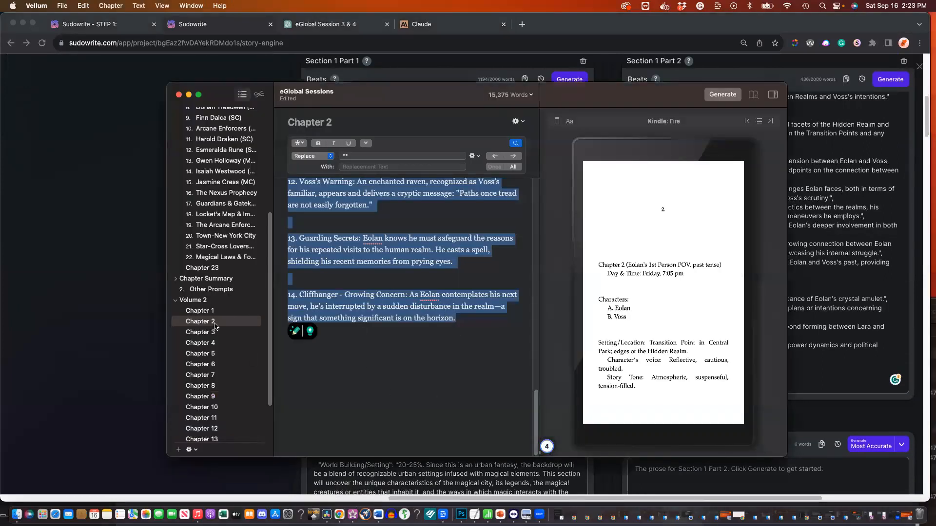
right_click(383, 250)
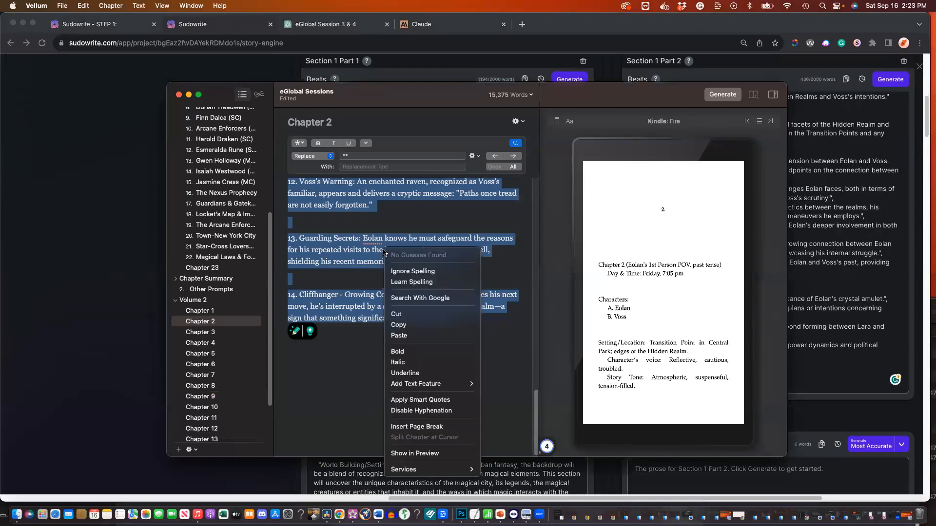
left_click(408, 325)
left_click(861, 310)
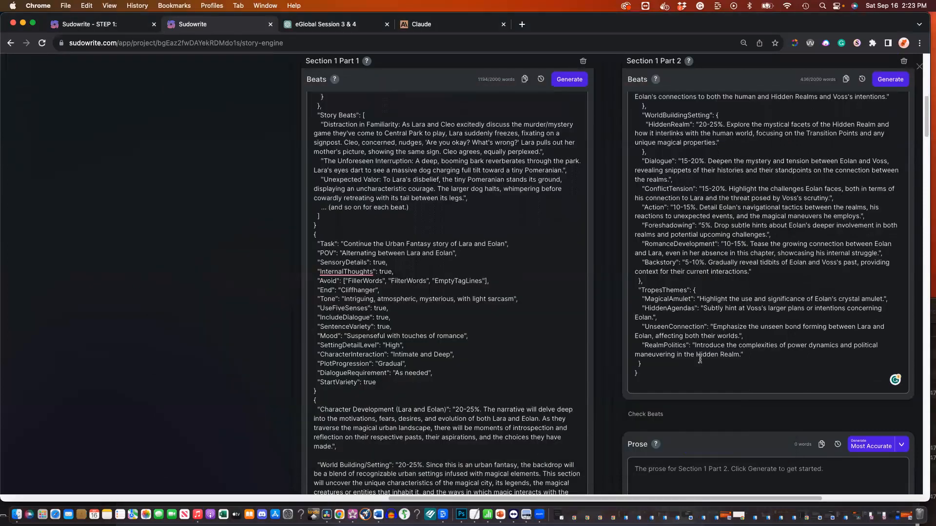
left_click(664, 377)
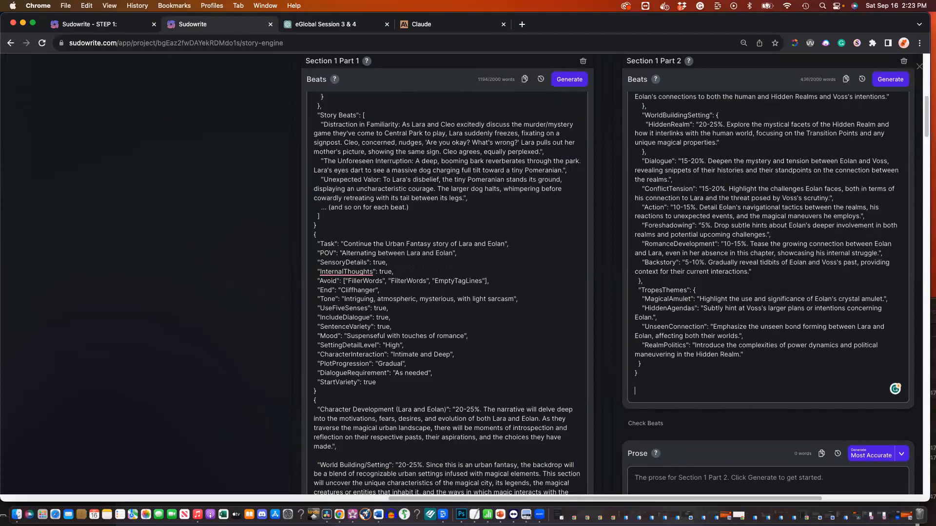
key("super+v")
Delete the duplicate chapter details, from the "Chapter 2" line through "Story Tone", and the "Beats:" heading above the pasted numbered beats
scroll(681, 328, "up", 5)
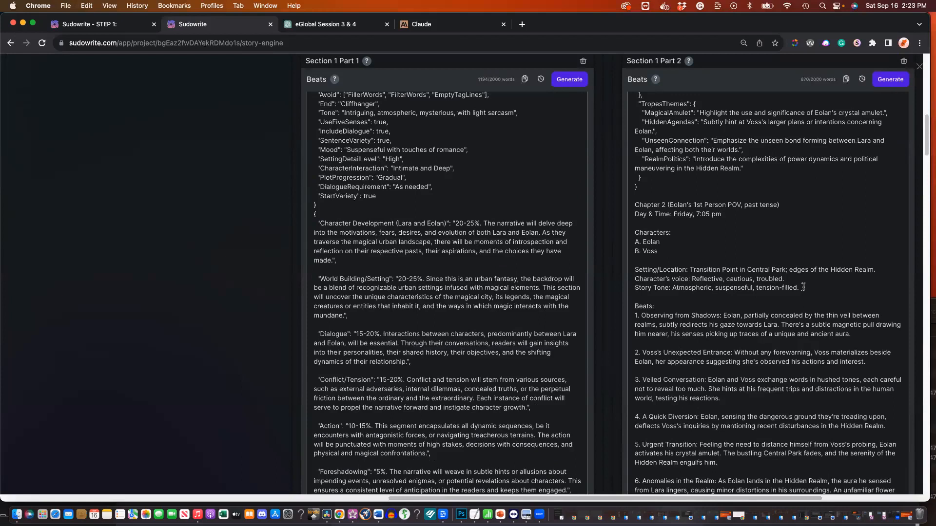
left_click_drag(803, 288, 627, 204)
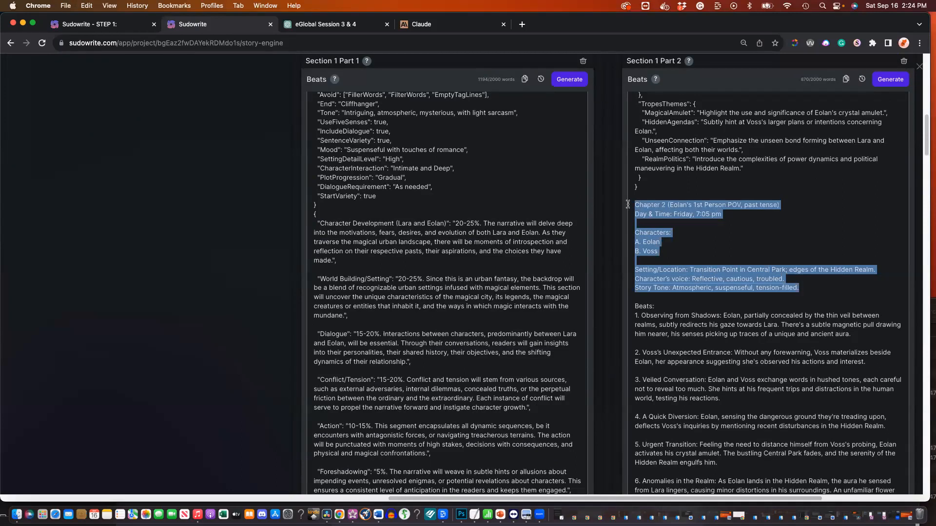
key("BackSpace")
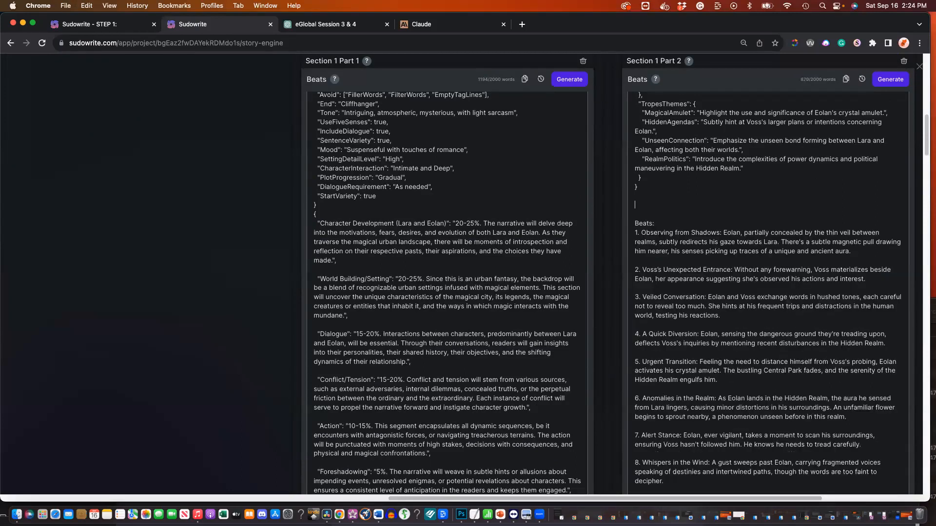
left_click_drag(656, 223, 627, 213)
key("BackSpace")
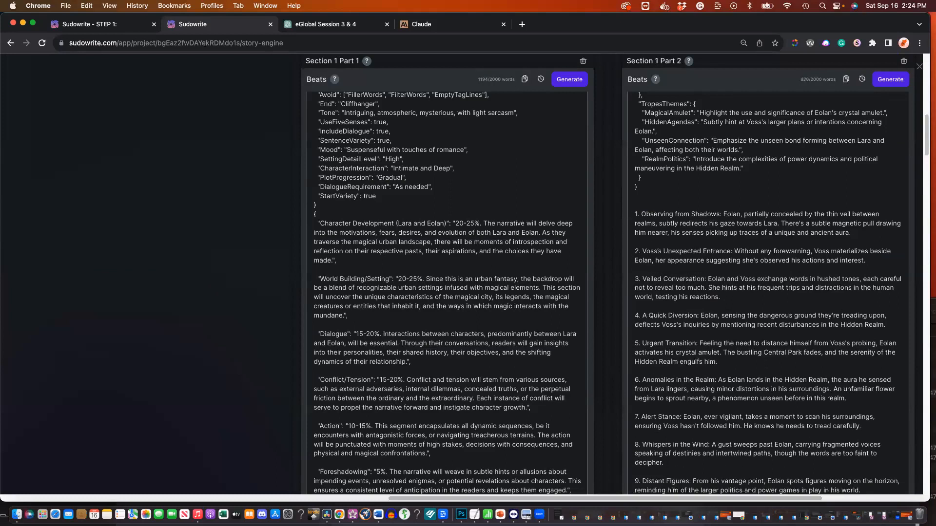
key("BackSpace")
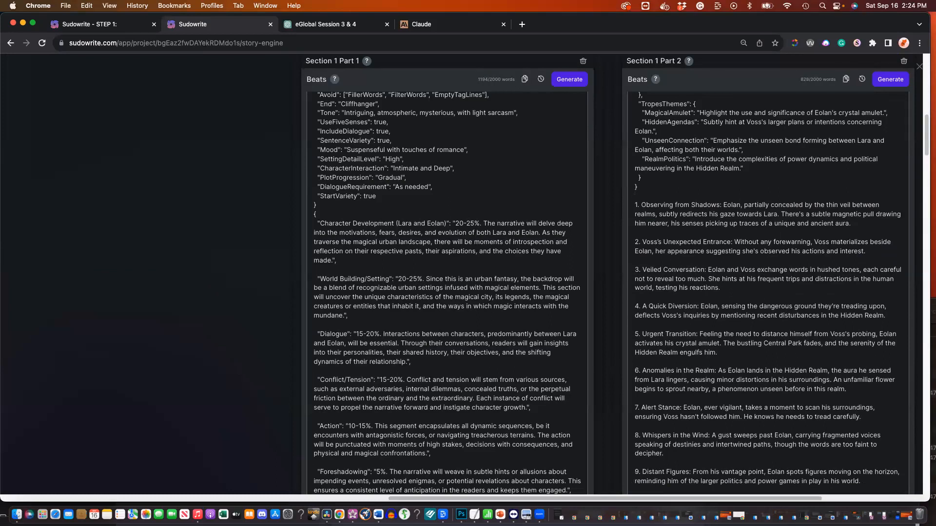
Review Part 2's beats from the first numbered beat back up through StoryElements to the ChapterInfo block
scroll(607, 292, "up", 1)
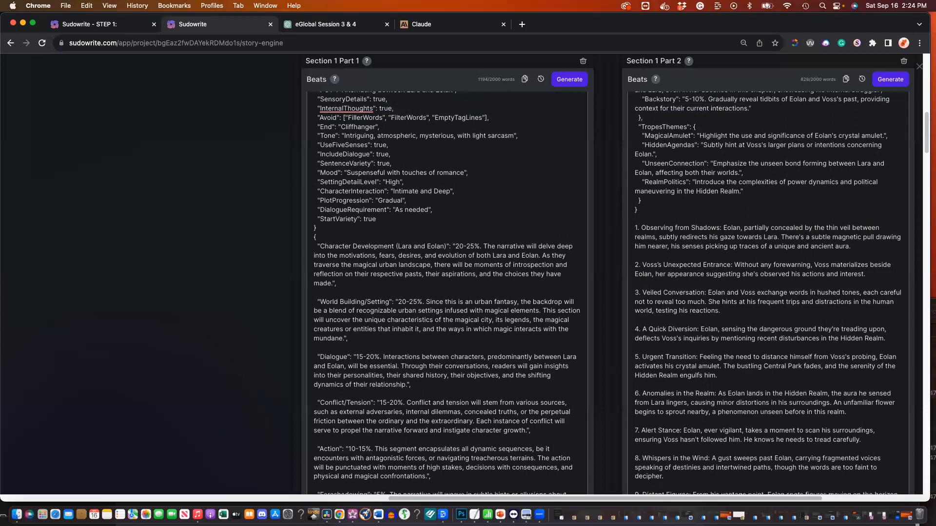
scroll(607, 292, "up", 1)
left_click_drag(641, 240, 629, 238)
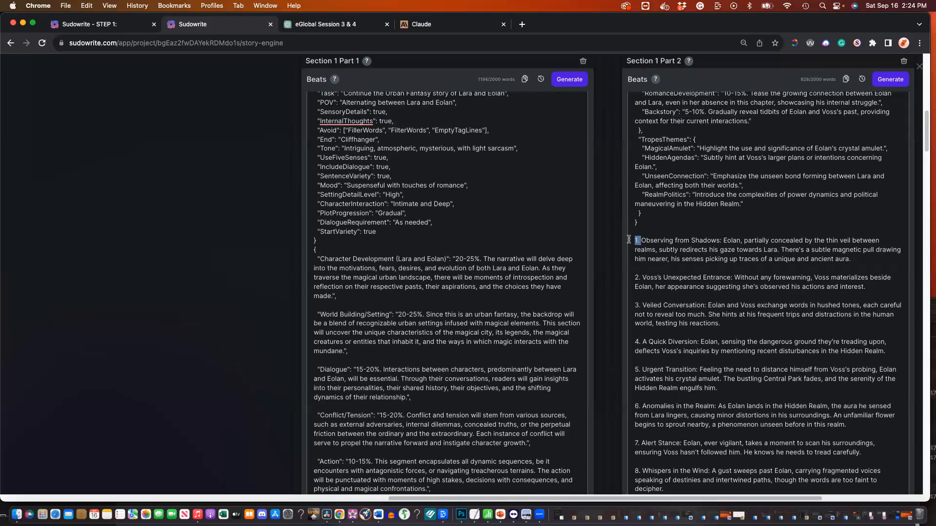
scroll(679, 247, "up", 5)
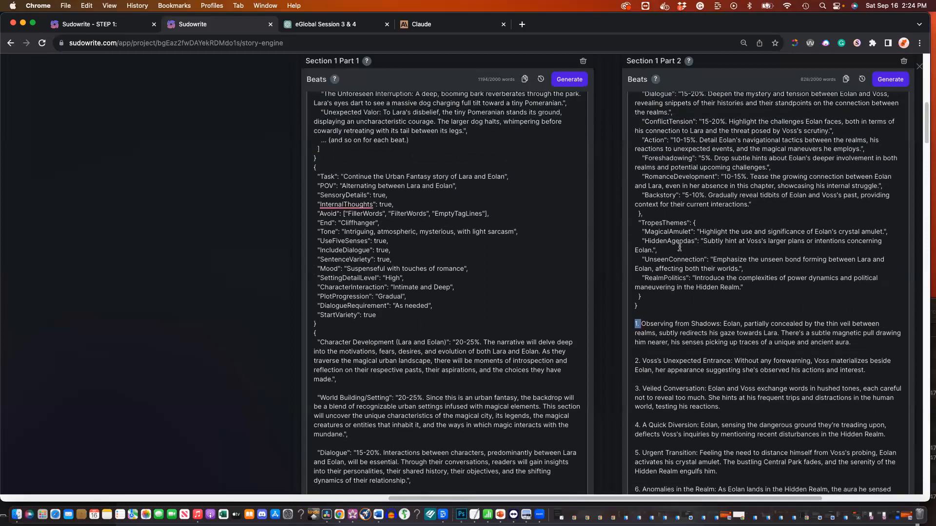
scroll(680, 247, "up", 1)
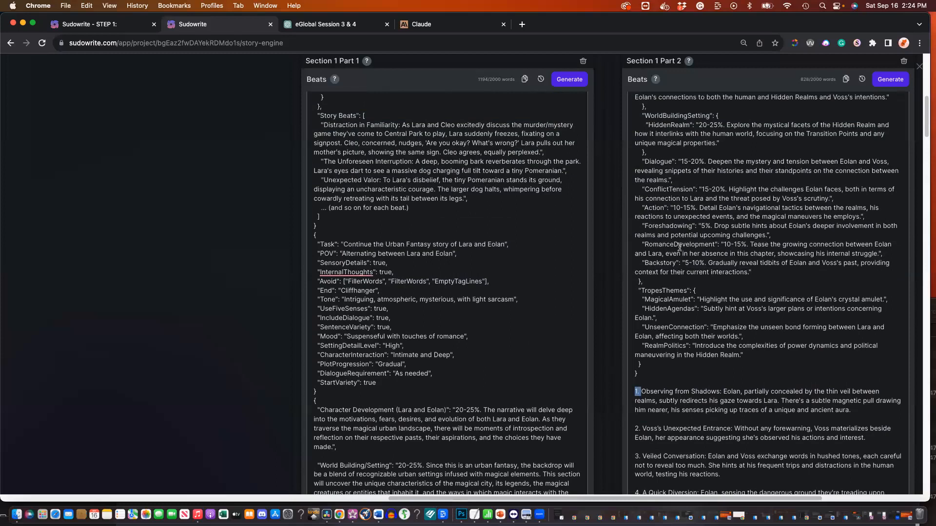
scroll(679, 248, "up", 4)
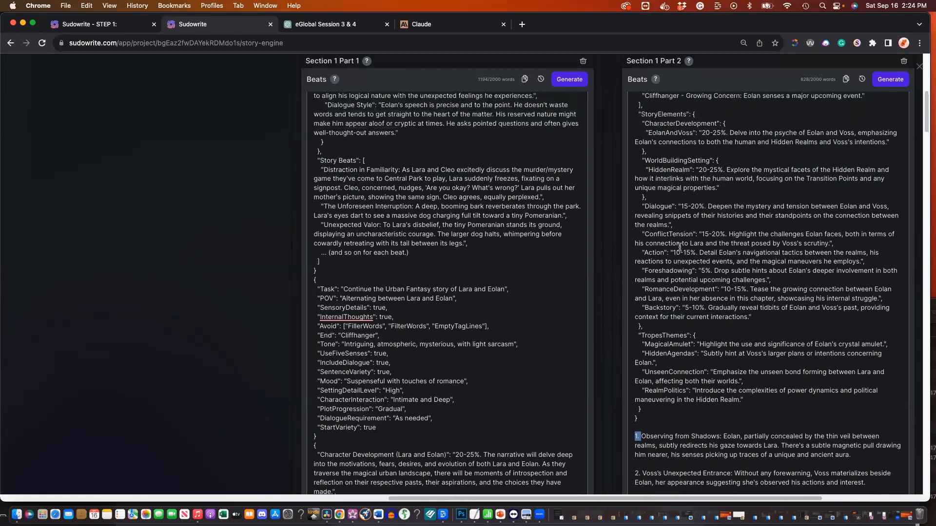
left_click(636, 174)
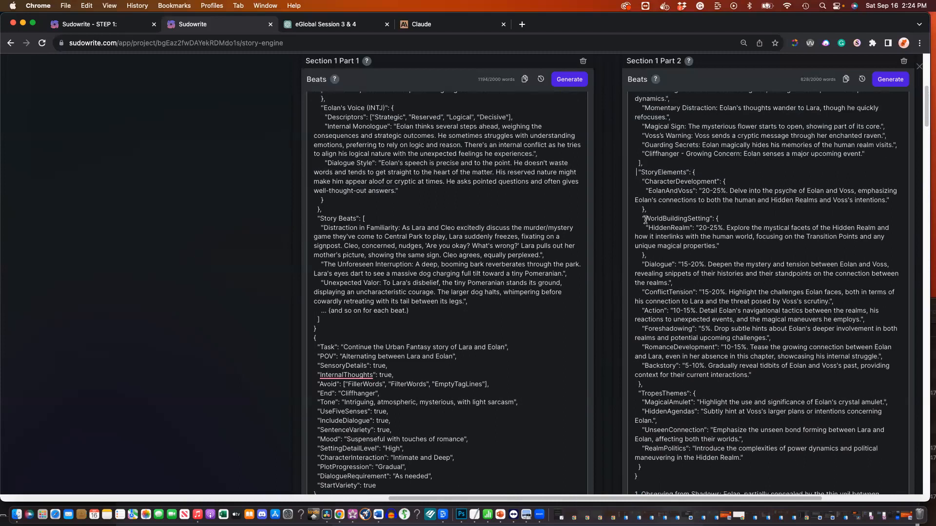
scroll(645, 220, "up", 5)
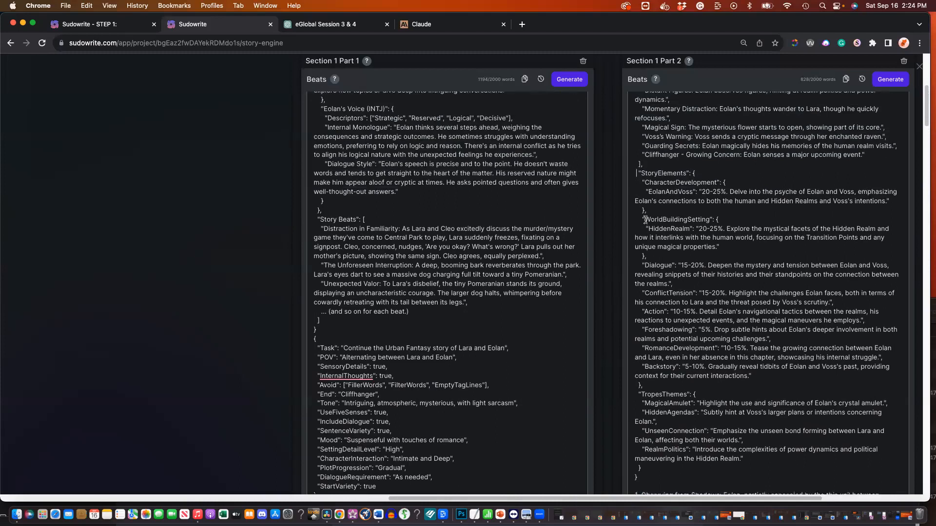
scroll(645, 221, "up", 6)
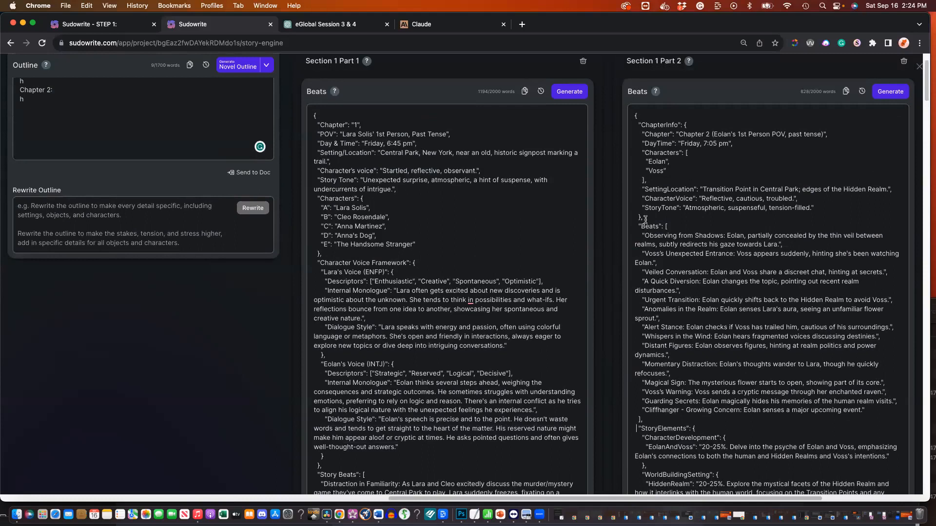
Run Check Beats for Section 1 Part 2 and examine which text is treated as the header and which as numbered beats
scroll(688, 249, "down", 8)
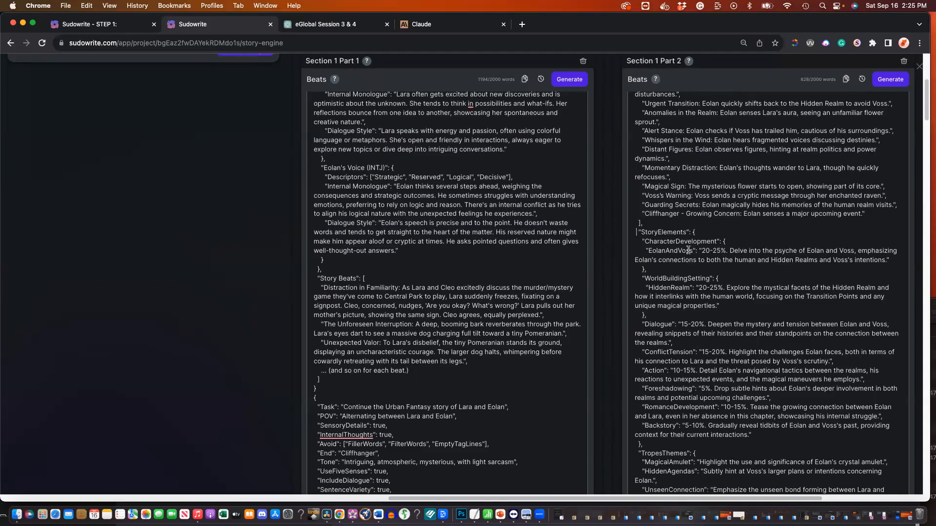
scroll(688, 250, "down", 10)
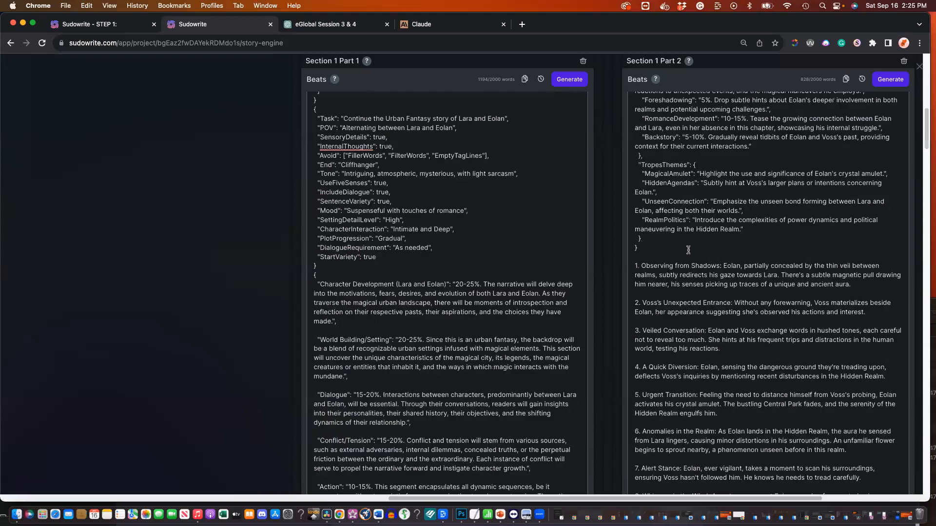
scroll(687, 250, "down", 10)
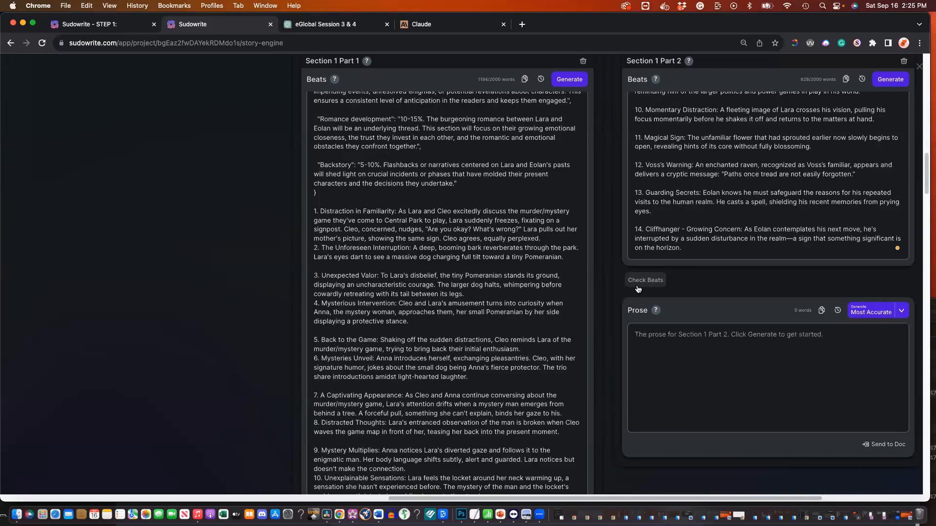
left_click(638, 281)
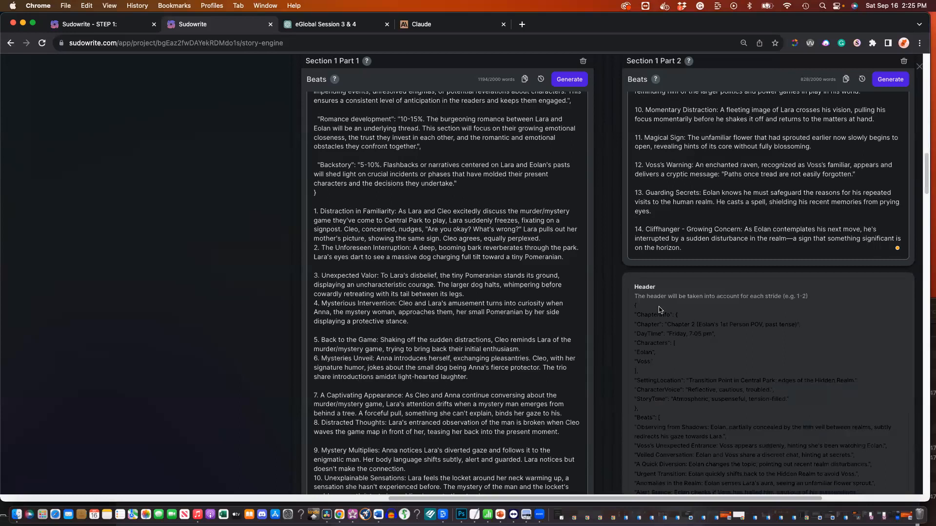
scroll(658, 310, "down", 5)
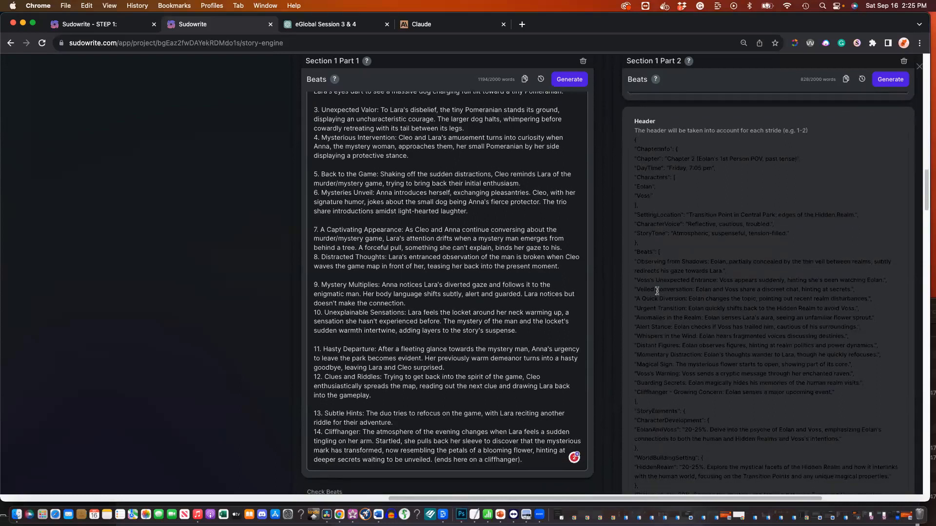
left_click_drag(634, 140, 710, 409)
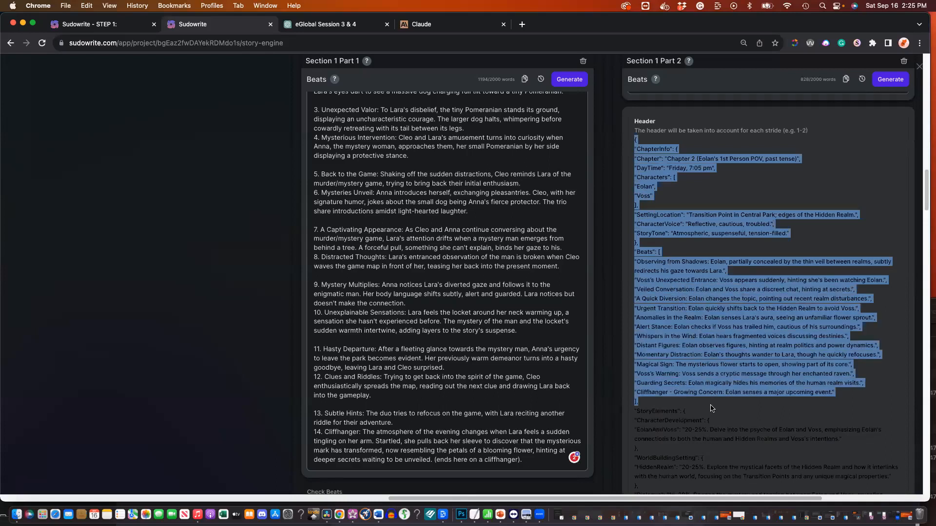
scroll(711, 408, "down", 5)
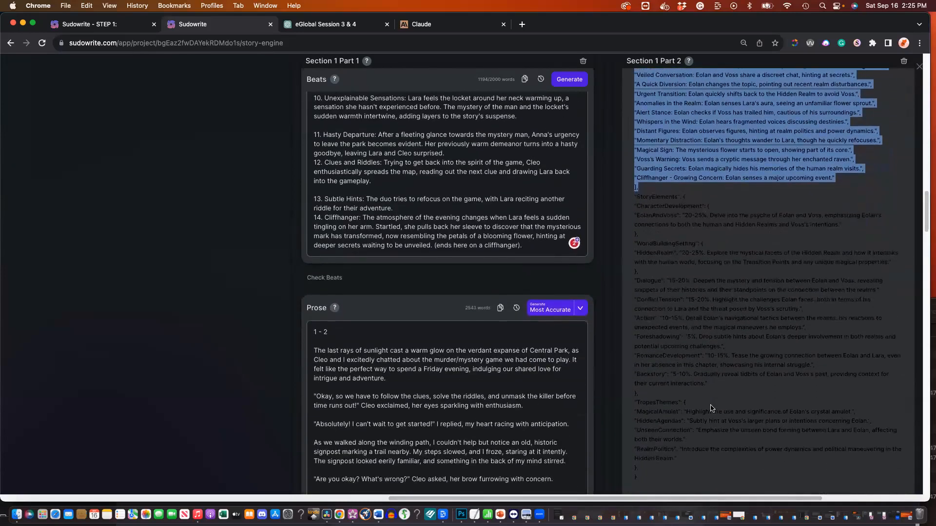
scroll(711, 408, "down", 1)
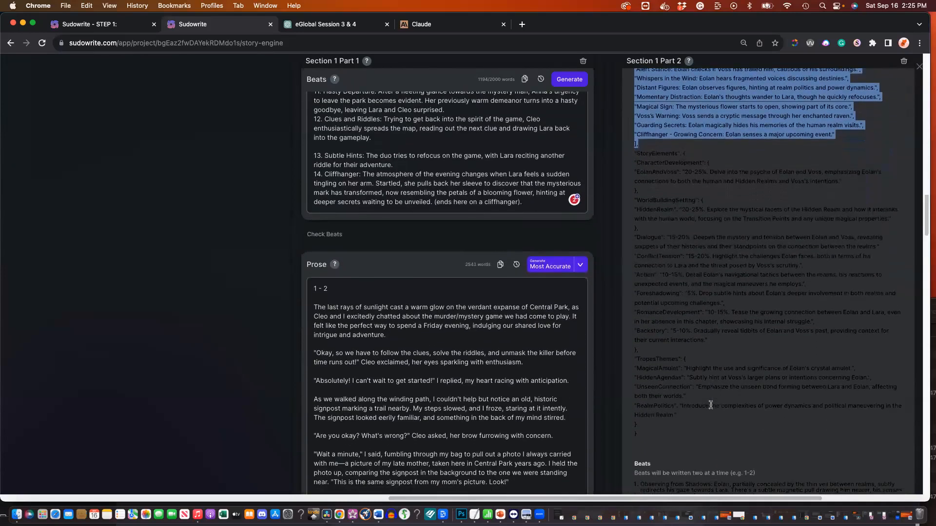
left_click(668, 437, "shift")
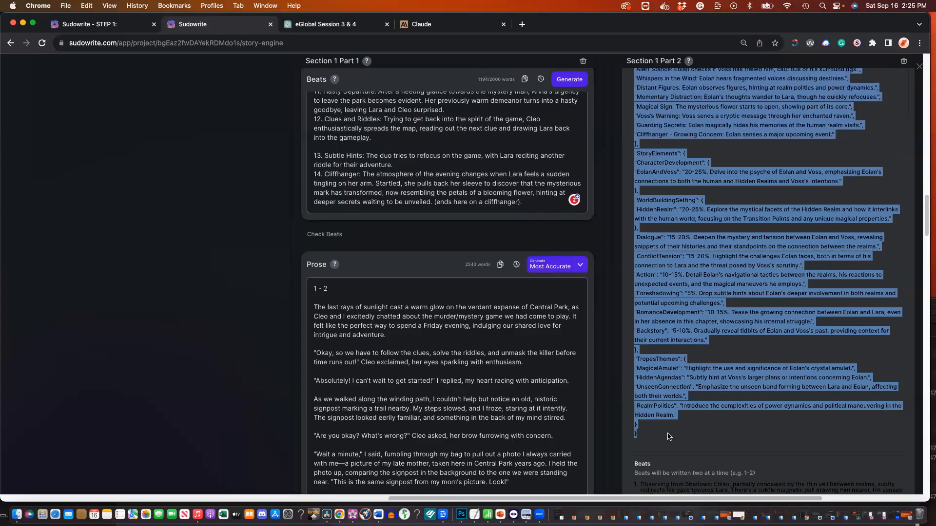
scroll(668, 436, "down", 2)
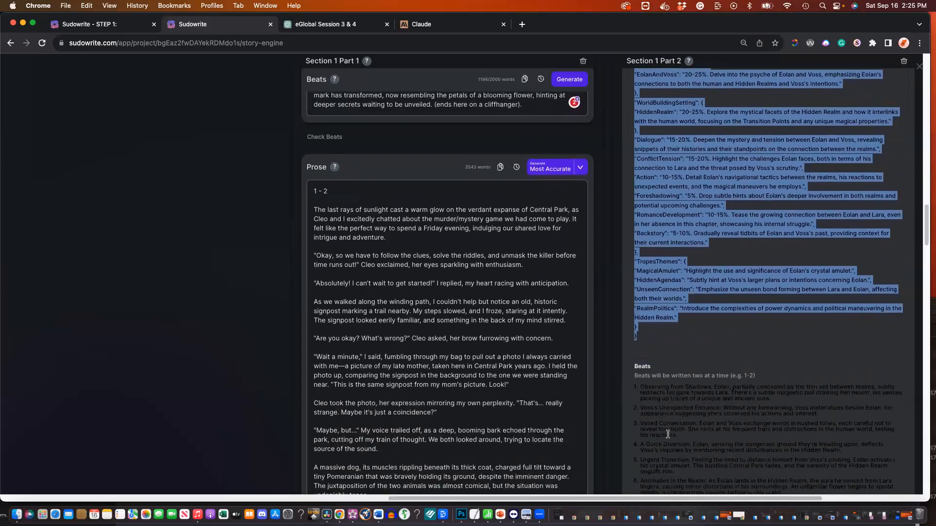
Examine the numbered beats in Part 2's beat check, from Observing from Shadows through Cliffhanger, and hide the check
left_click(668, 436)
left_click_drag(641, 389, 668, 463)
scroll(668, 464, "down", 3)
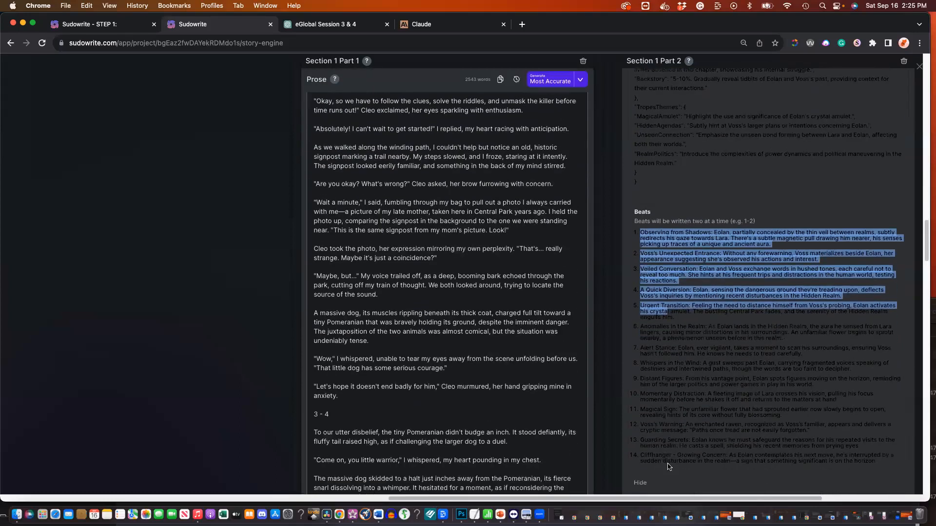
left_click_drag(876, 462, 881, 459)
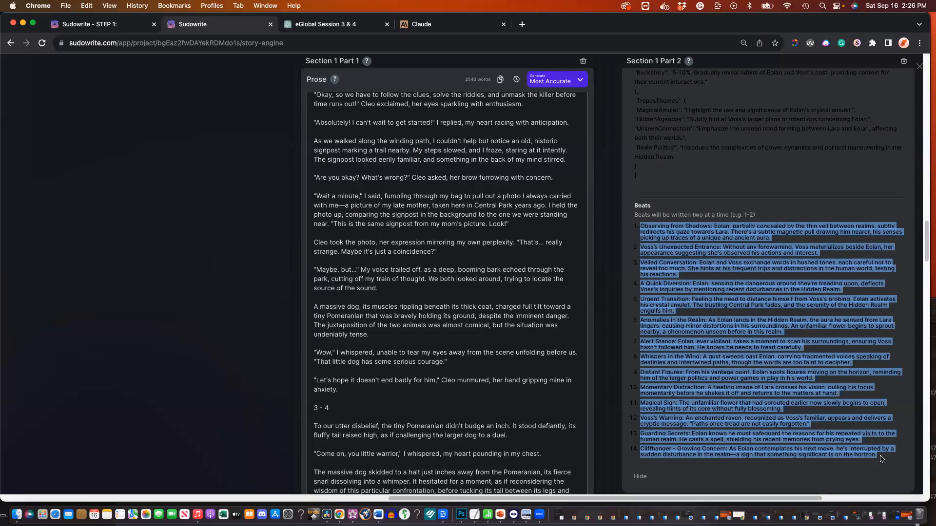
scroll(767, 267, "right", 5)
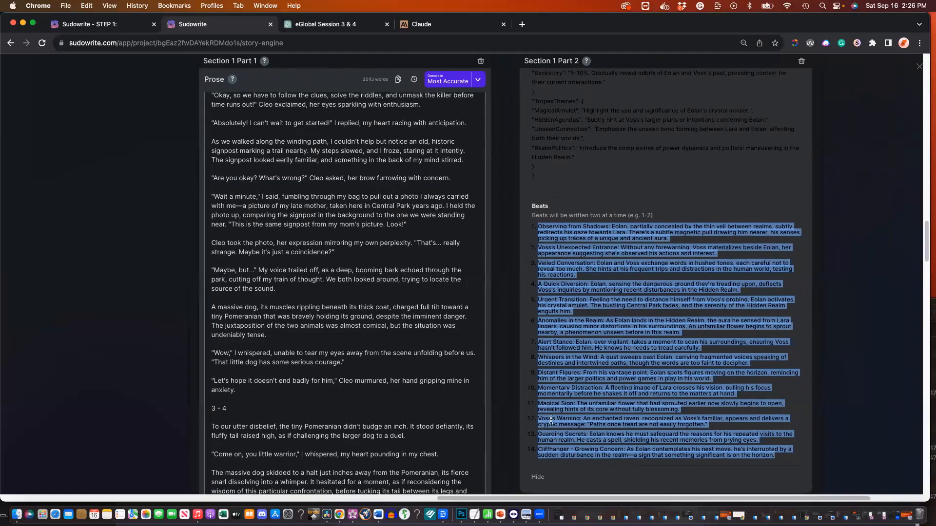
left_click(537, 476)
Insert "1." in front of the SettingLocation line in Section 1 Part 2's beats
scroll(638, 326, "up", 6)
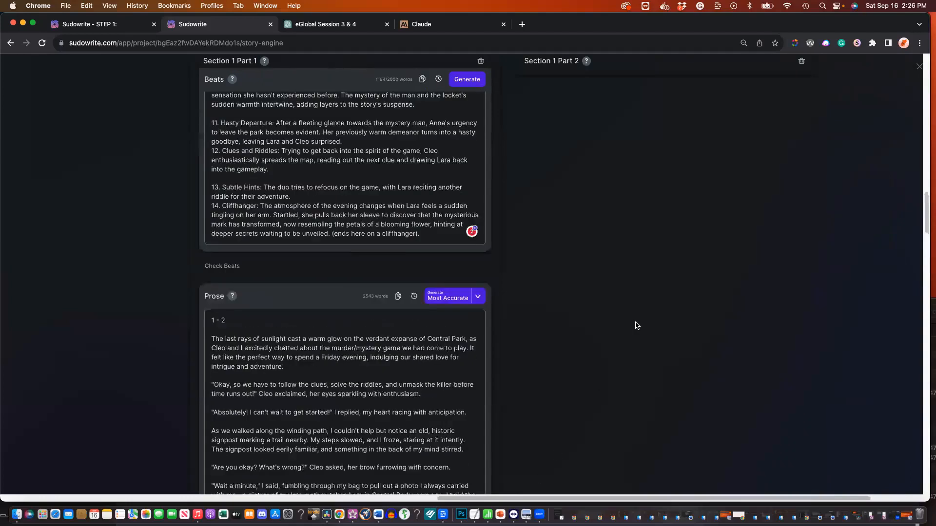
scroll(636, 326, "up", 10)
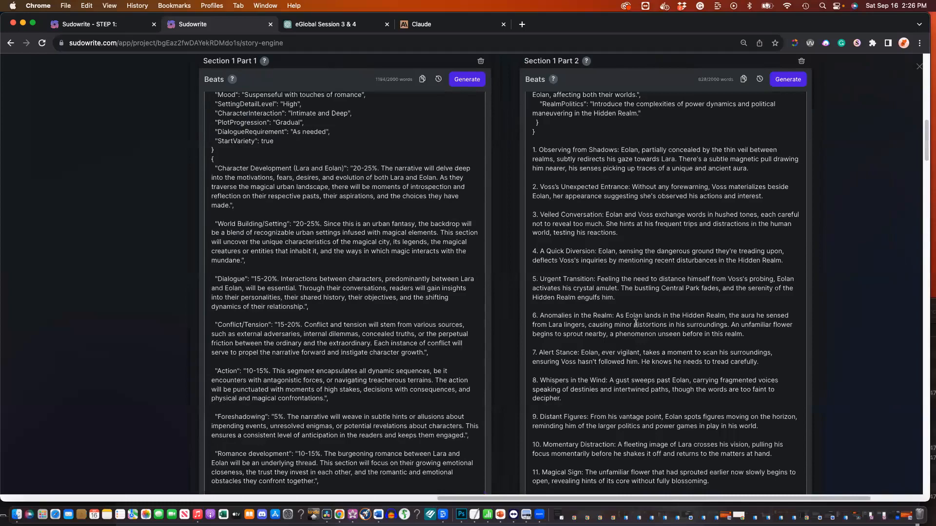
scroll(636, 323, "up", 1)
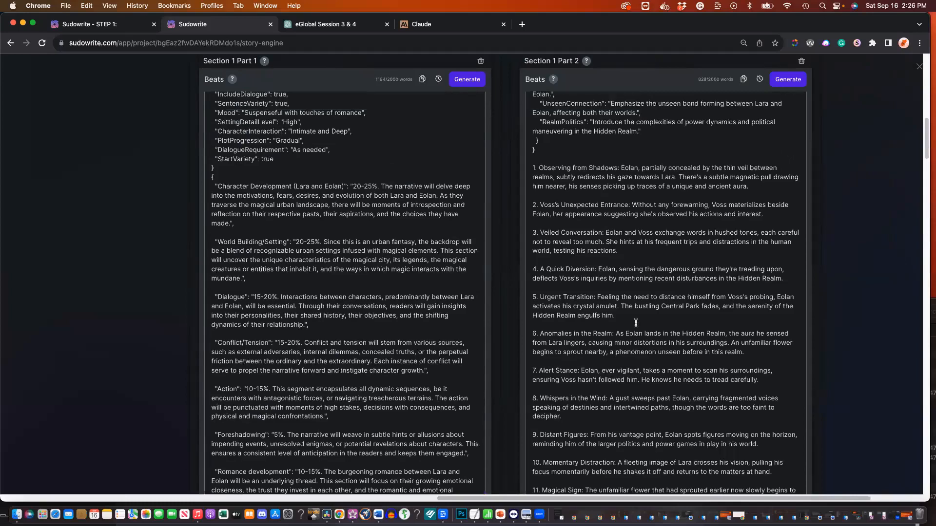
scroll(635, 323, "up", 15)
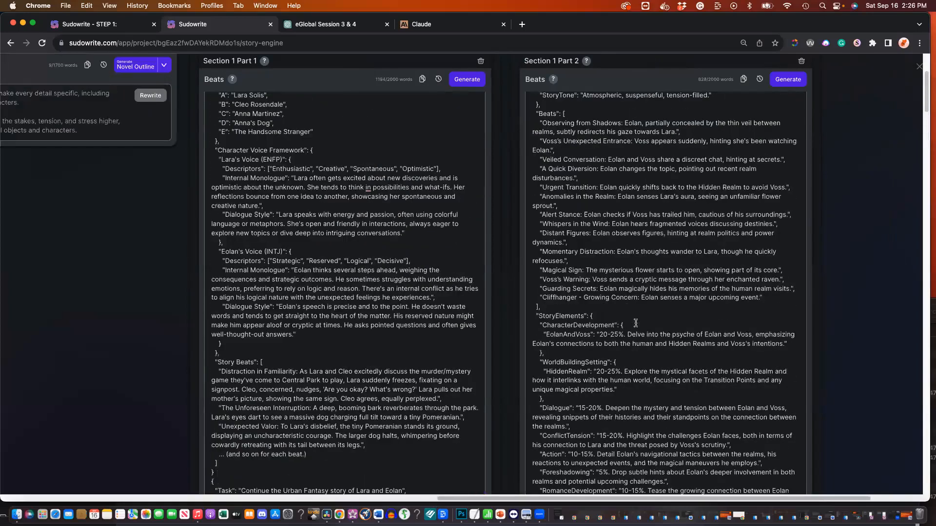
scroll(636, 323, "up", 10)
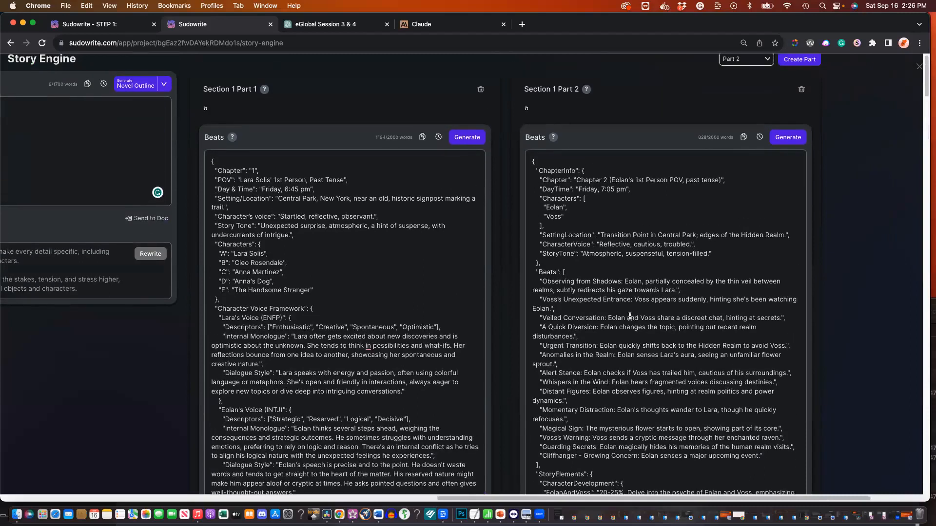
left_click(536, 235)
type("1.")
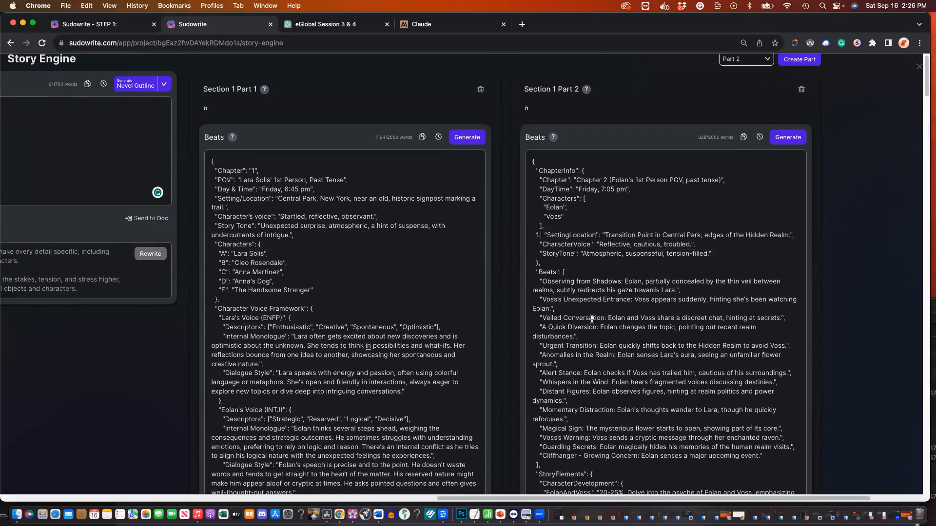
Run Check Beats for Section 1 Part 2 and examine the header text from ChapterInfo through the Characters list
scroll(590, 316, "down", 1)
left_click_drag(532, 197, 593, 235)
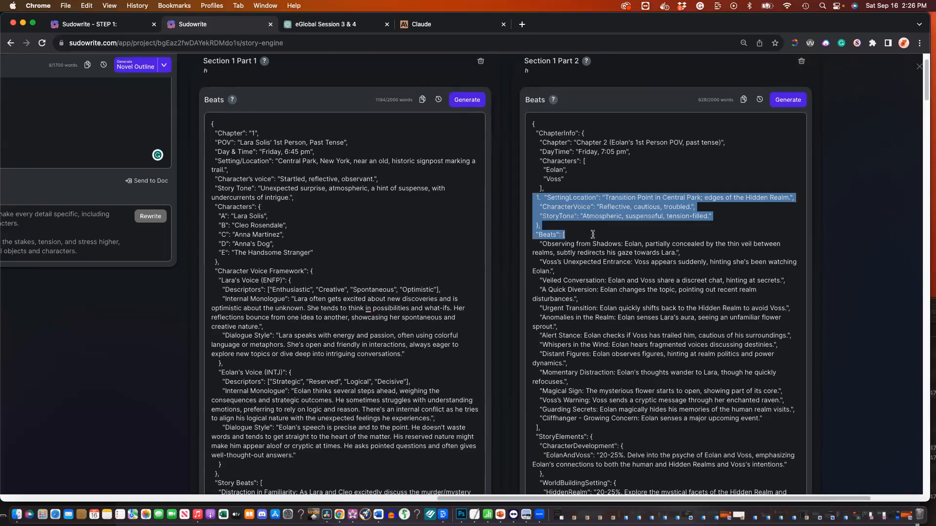
scroll(592, 234, "down", 10)
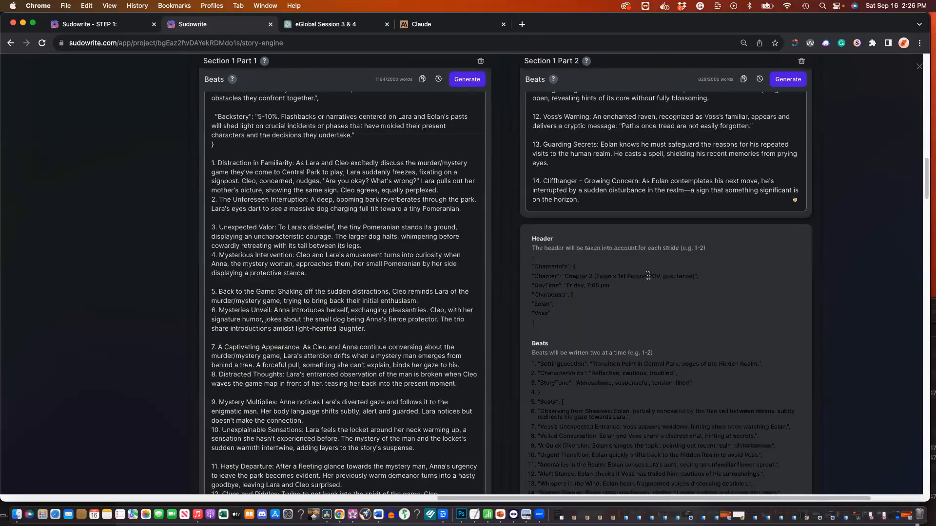
left_click_drag(531, 258, 594, 327)
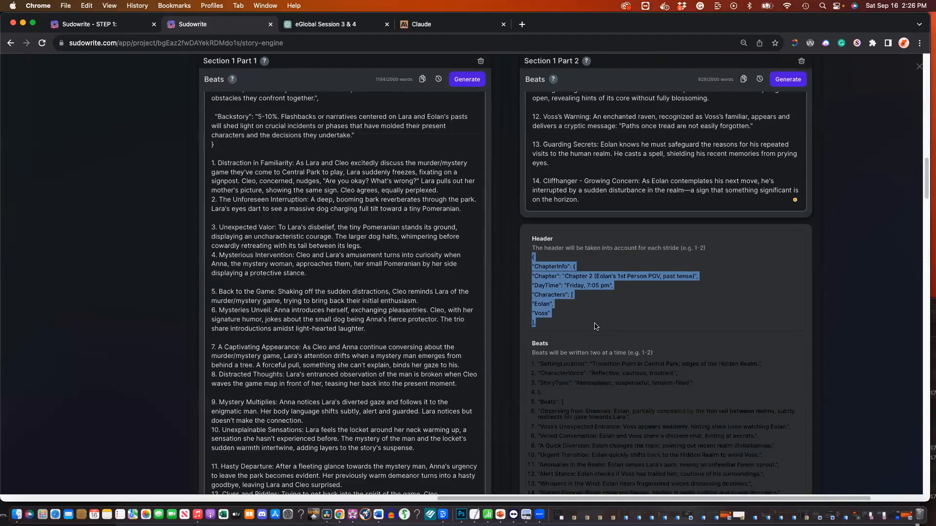
scroll(594, 327, "down", 5)
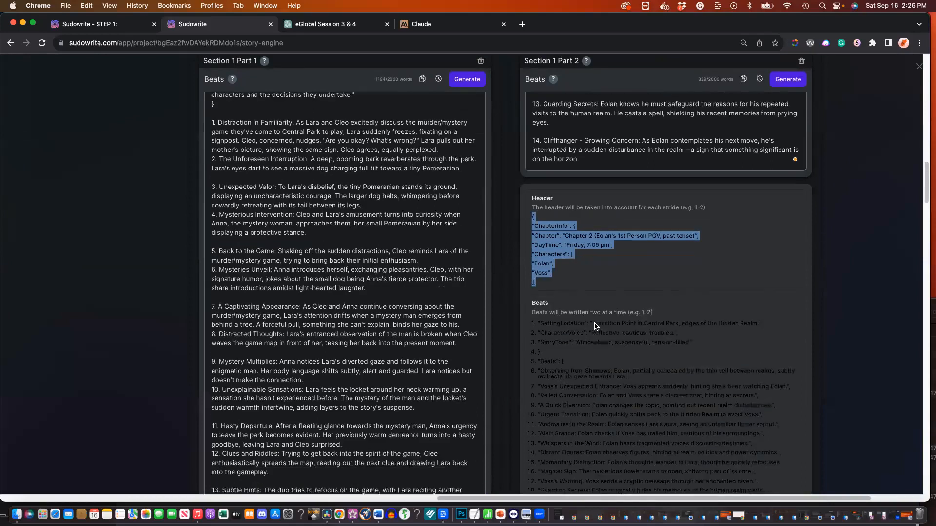
left_click(553, 246)
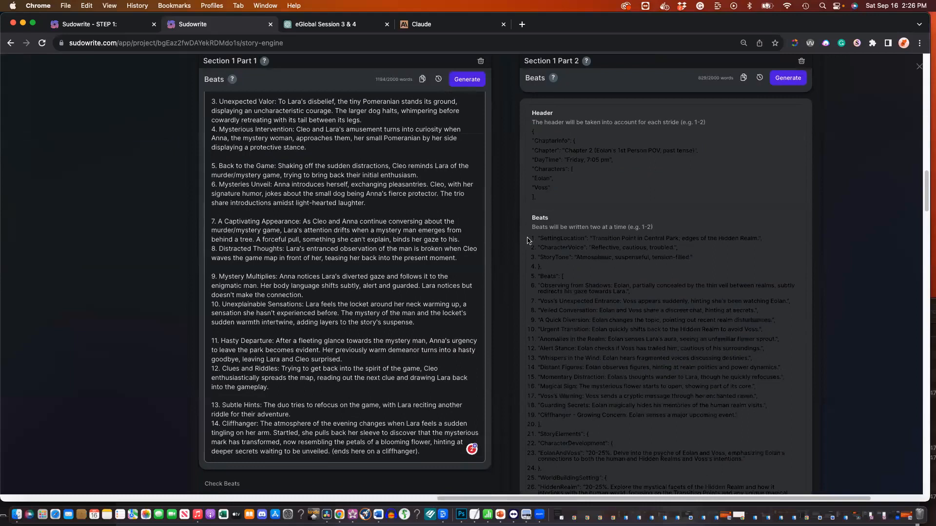
Examine everything Part 2's check treats as numbered beats, from SettingLocation through the final Cliffhanger entry
left_click_drag(533, 237, 587, 427)
scroll(587, 427, "down", 11)
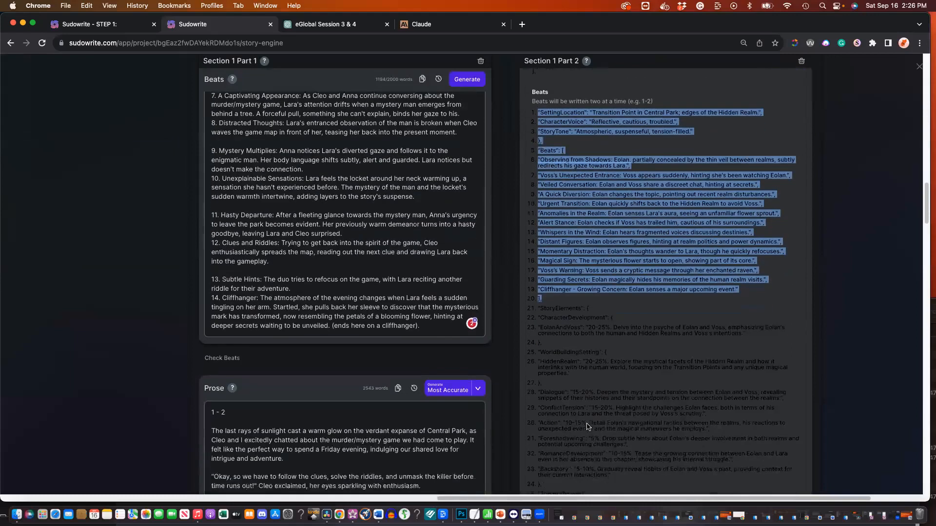
scroll(586, 423, "down", 10)
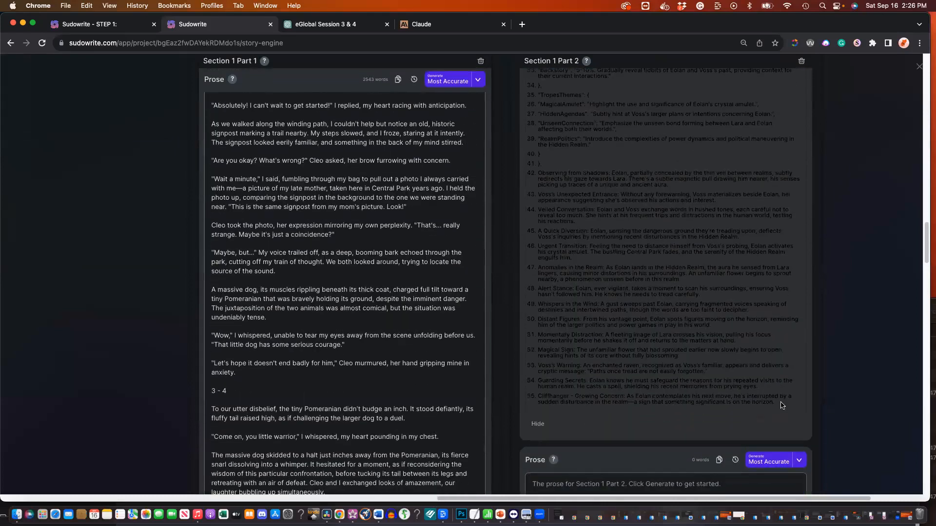
left_click(781, 405, "shift")
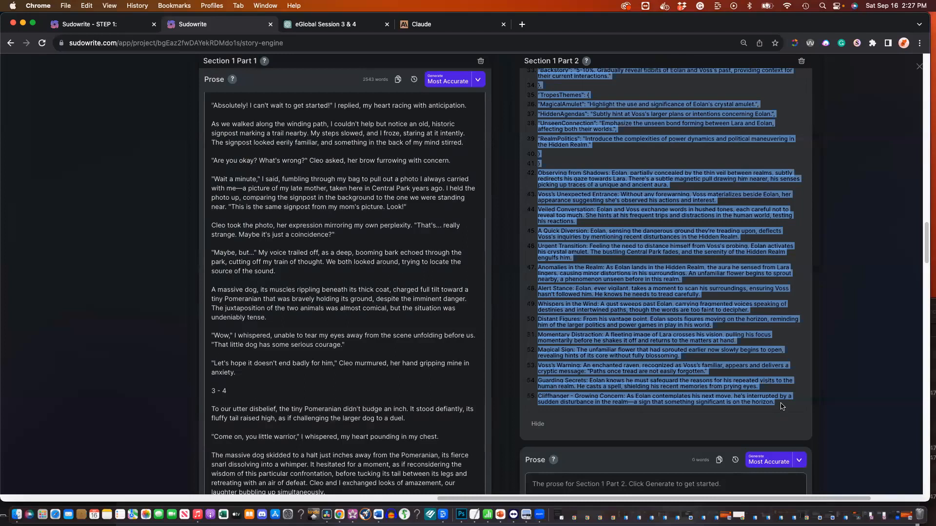
Compare the header block in Part 2's beat check with the first numbered beat entries below it
scroll(749, 348, "up", 3)
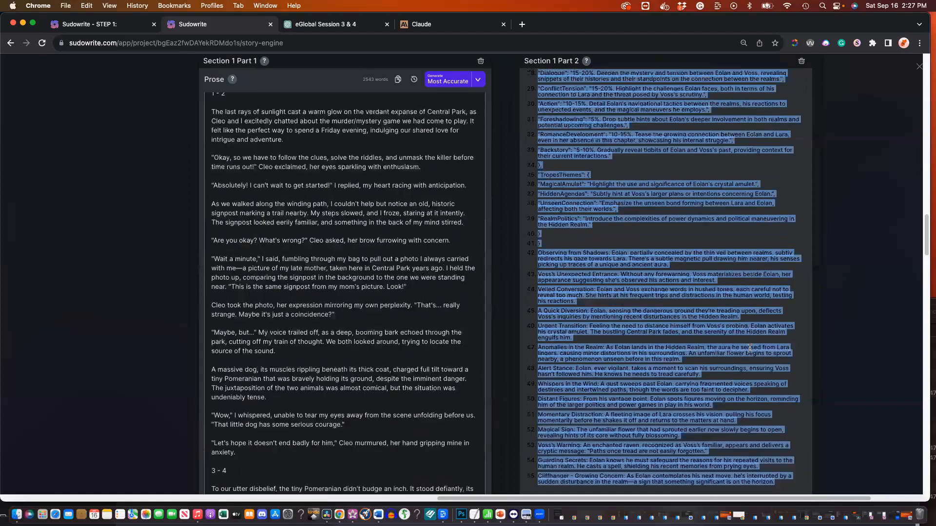
scroll(749, 348, "up", 15)
scroll(749, 347, "up", 3)
left_click_drag(530, 167, 577, 237)
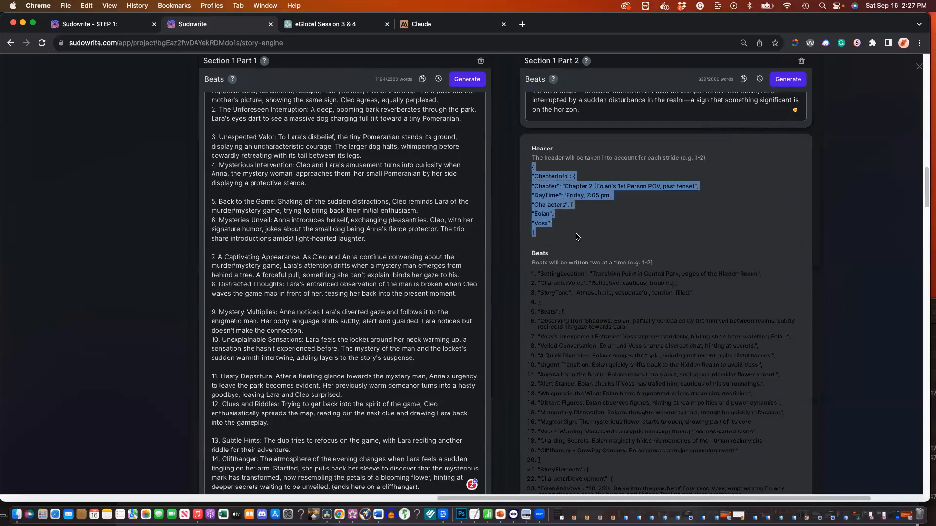
left_click(536, 280)
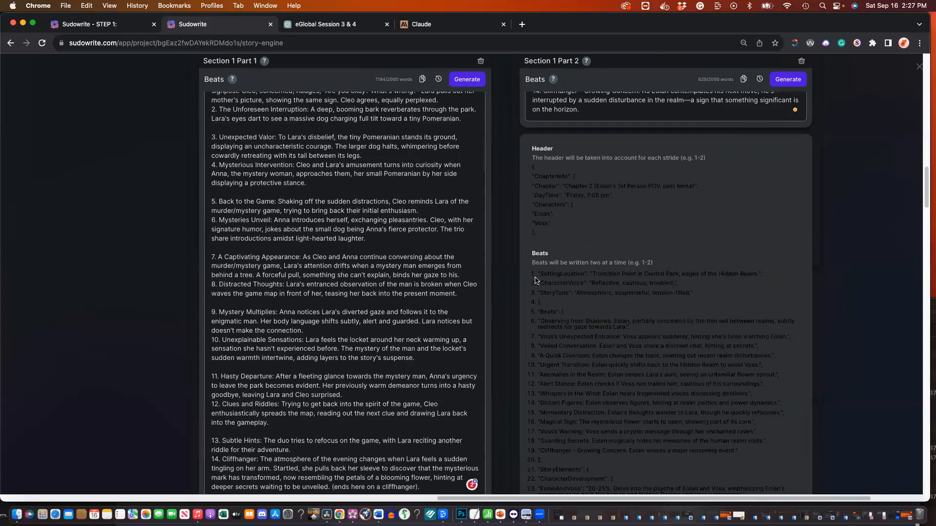
left_click_drag(535, 280, 560, 316)
scroll(572, 273, "down", 10)
Remove the "1." in front of the SettingLocation line in Section 1 Part 2's beats
scroll(573, 273, "up", 10)
scroll(572, 271, "up", 5)
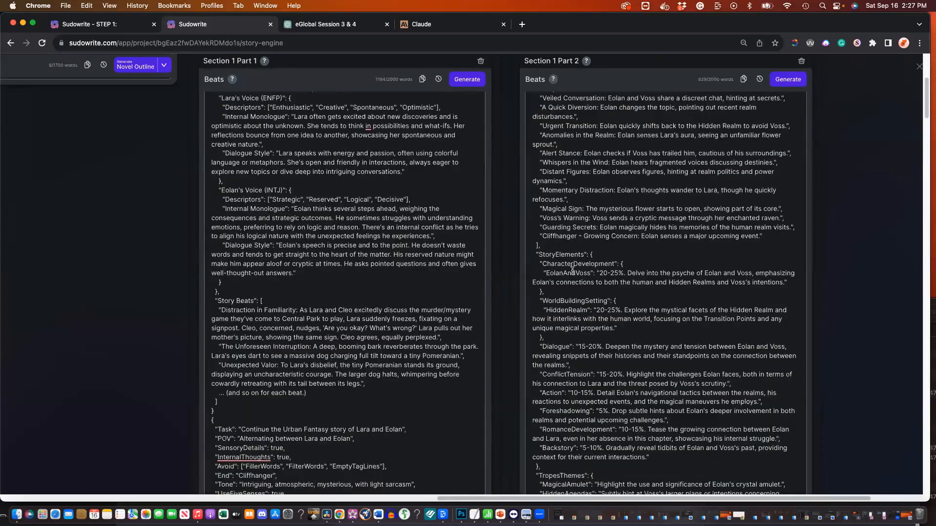
scroll(572, 269, "up", 5)
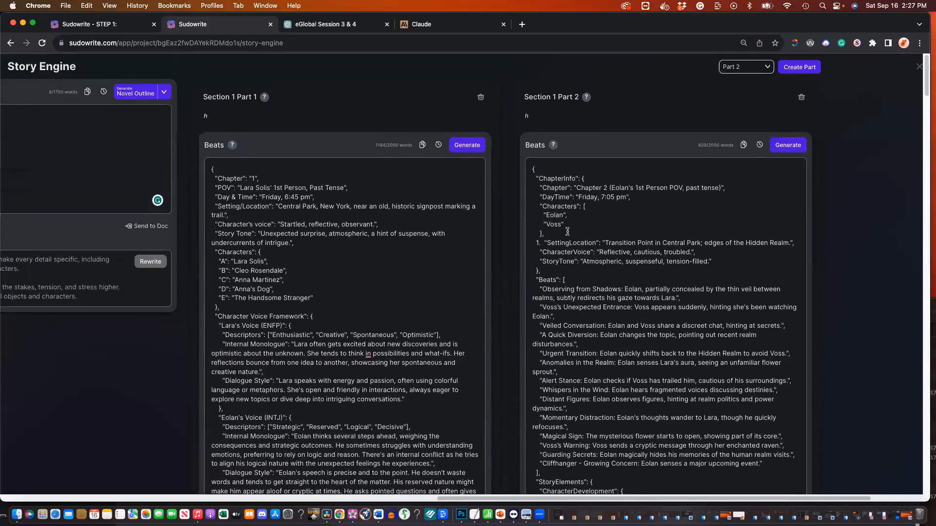
key("BackSpace")
key("BackSpace")
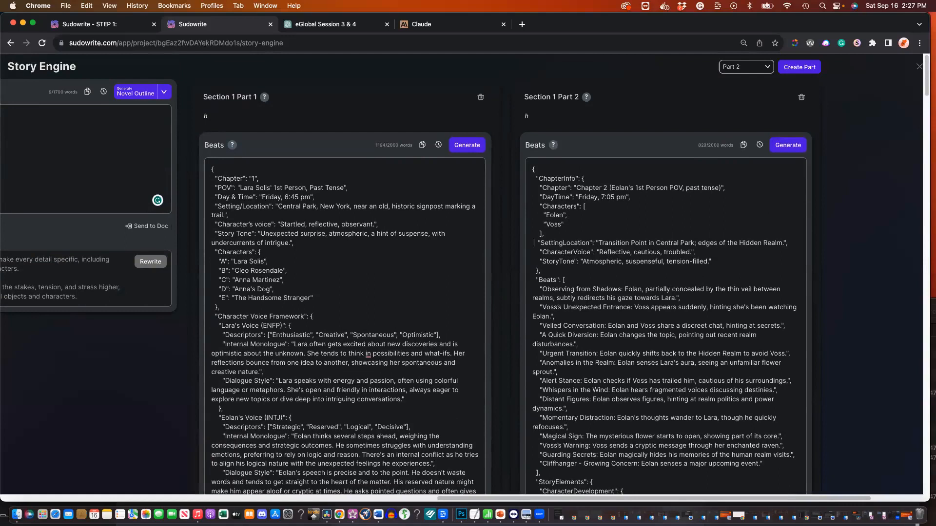
left_click(588, 282)
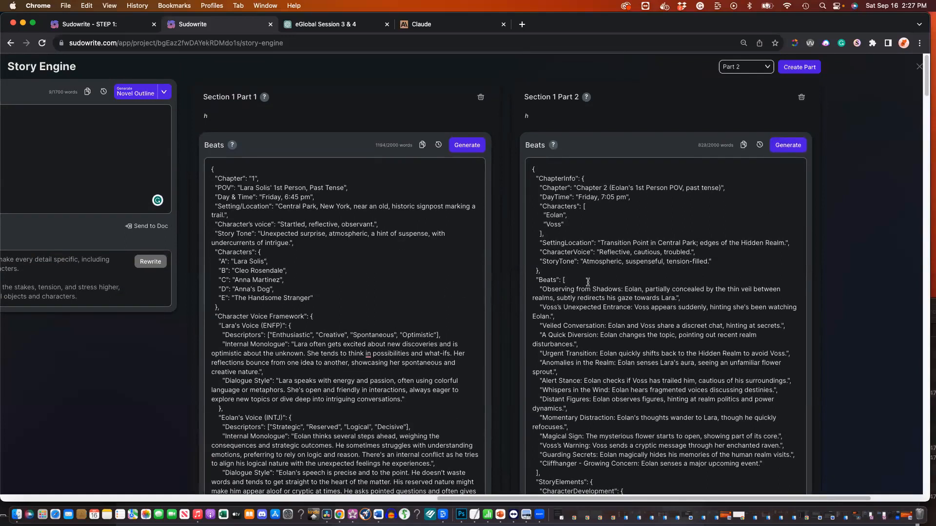
Create an additional Part 1 in Section 1 of the Story Engine
scroll(588, 282, "left", 2)
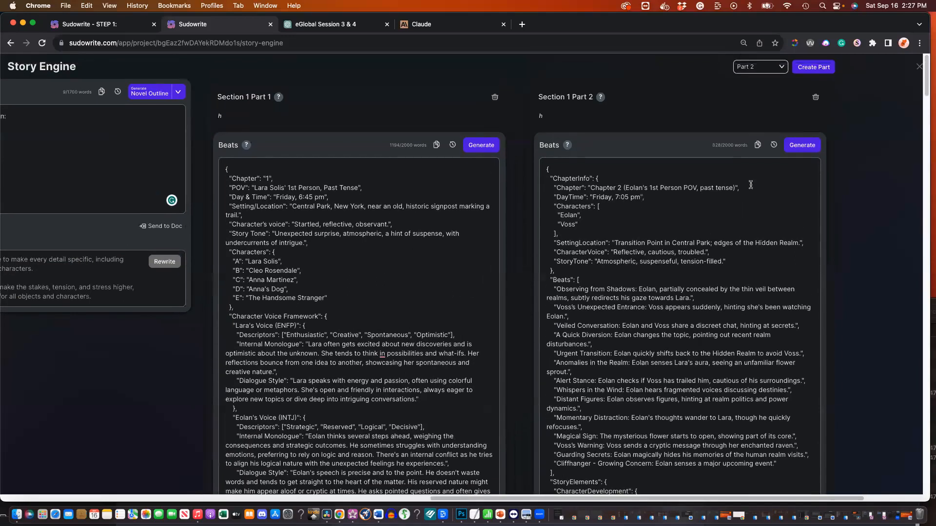
left_click(778, 65)
left_click(748, 91)
scroll(439, 213, "down", 1)
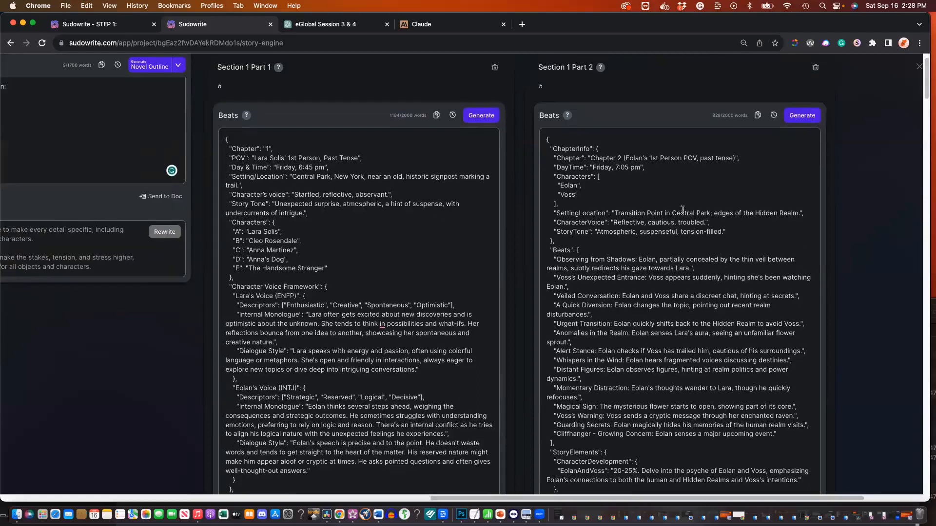
scroll(438, 212, "up", 1)
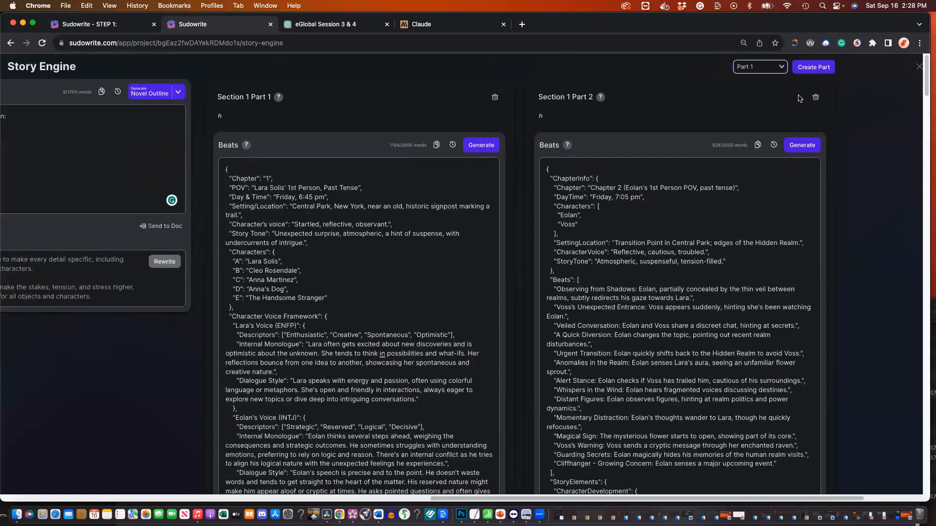
left_click(813, 67)
Copy all beats from the original Section 1 Part 1 and paste them into the new Part 1's empty beats
scroll(617, 290, "down", 1)
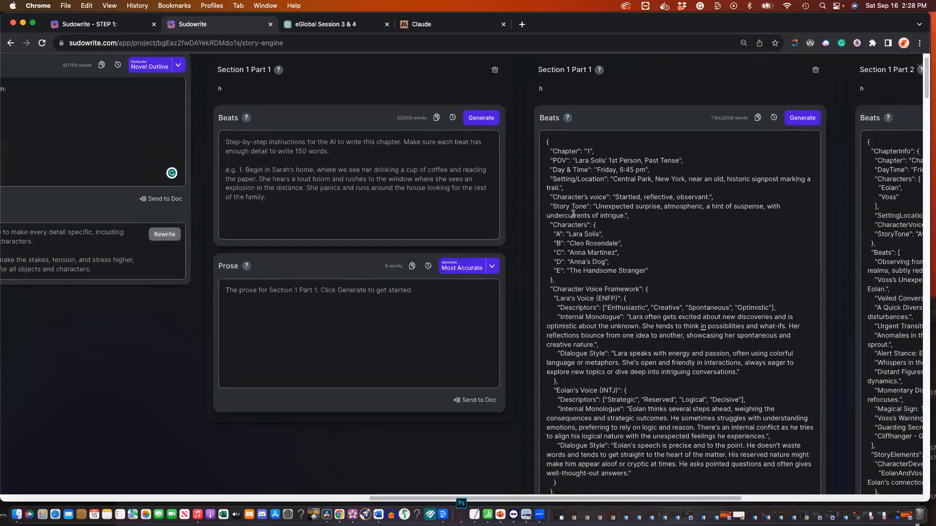
left_click(757, 119)
left_click(379, 142)
key("super+v")
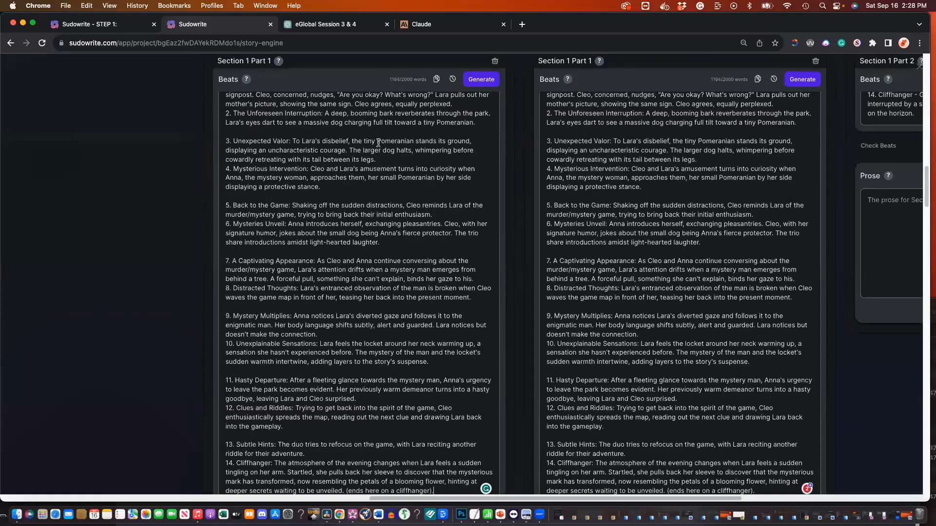
Compare the beats and their word counts between the new and the original Section 1 Part 1
scroll(378, 143, "up", 6)
scroll(378, 143, "up", 15)
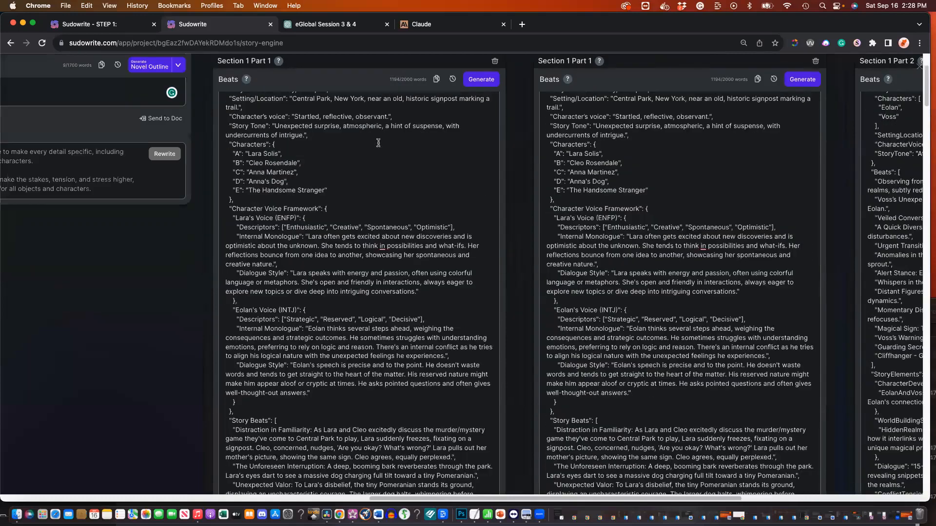
scroll(528, 177, "up", 2)
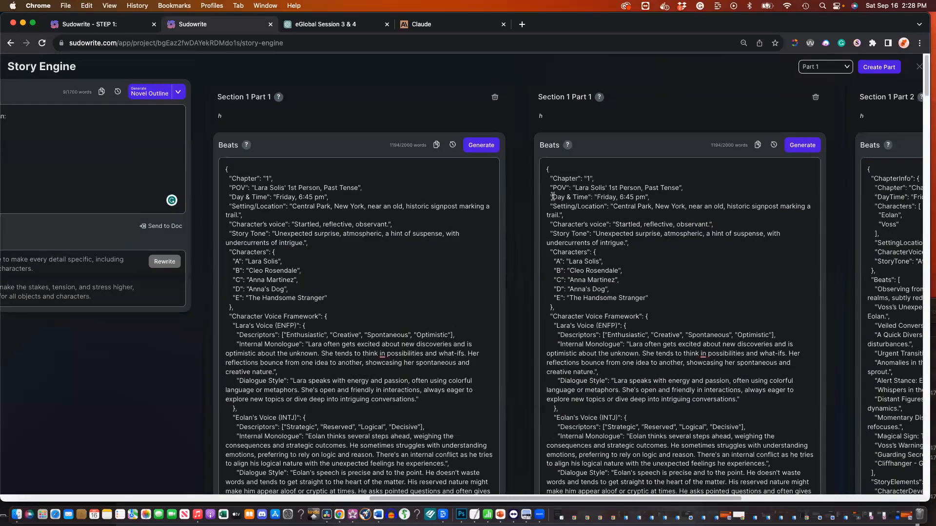
left_click_drag(388, 147, 427, 150)
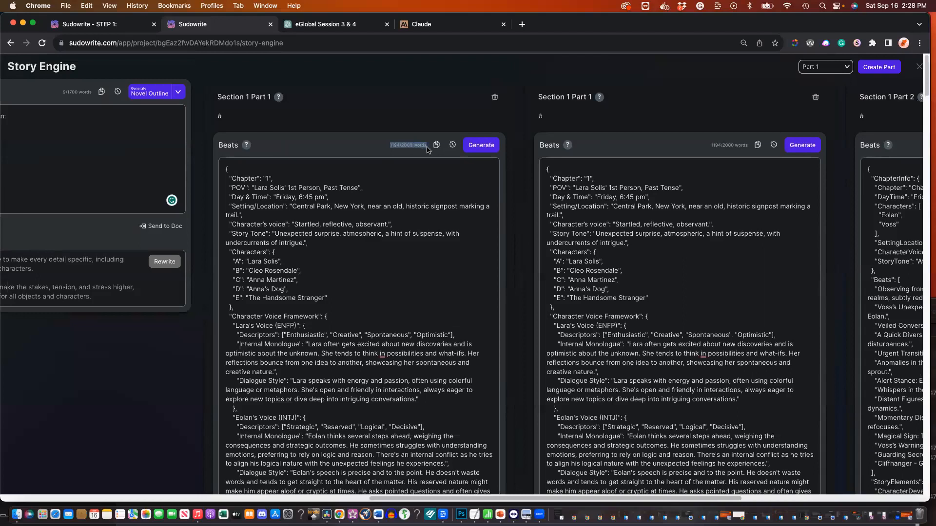
left_click_drag(709, 146, 748, 150)
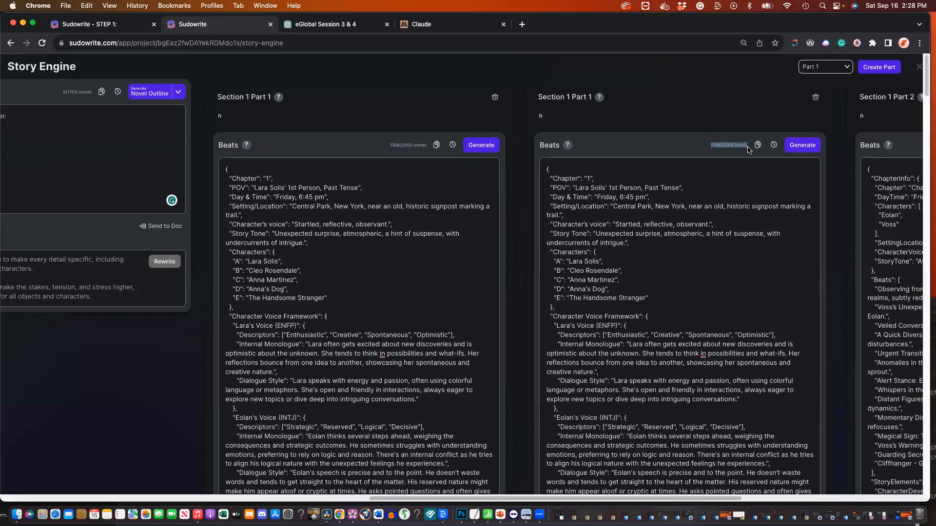
Run Check Beats for the new Section 1 Part 1 and bring up its header text
left_click(302, 292)
scroll(303, 293, "down", 3)
scroll(303, 292, "down", 15)
scroll(303, 292, "down", 5)
scroll(303, 291, "down", 10)
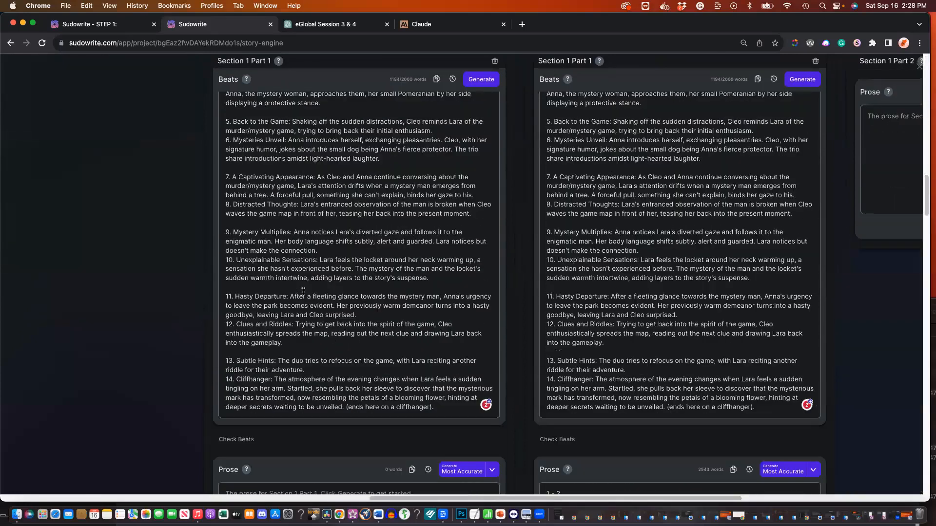
scroll(246, 326, "down", 7)
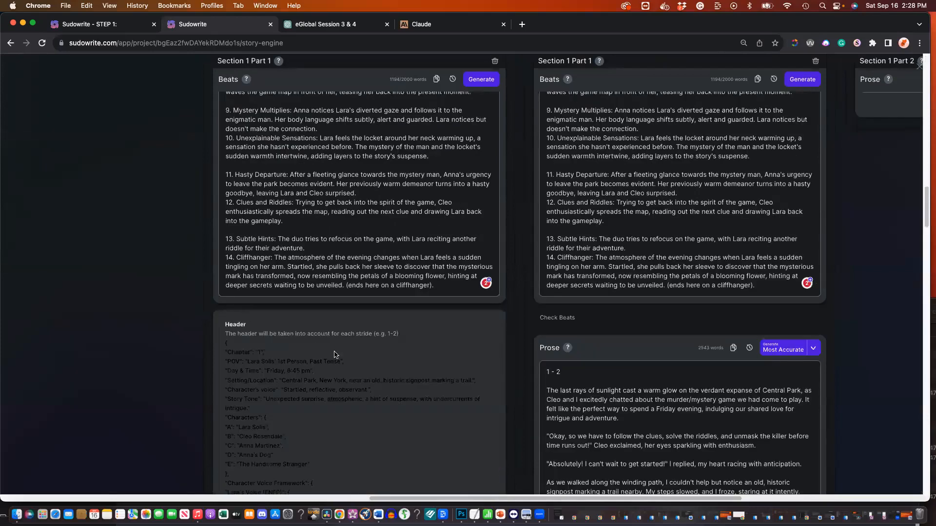
Review the header text and numbered beats checked for the new Section 1 Part 1, and hide them again
scroll(334, 354, "down", 8)
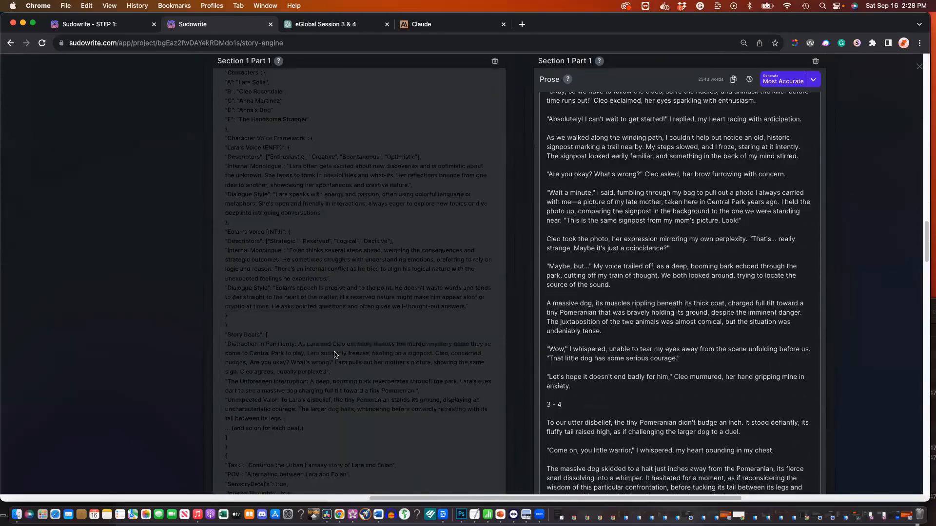
scroll(334, 352, "down", 15)
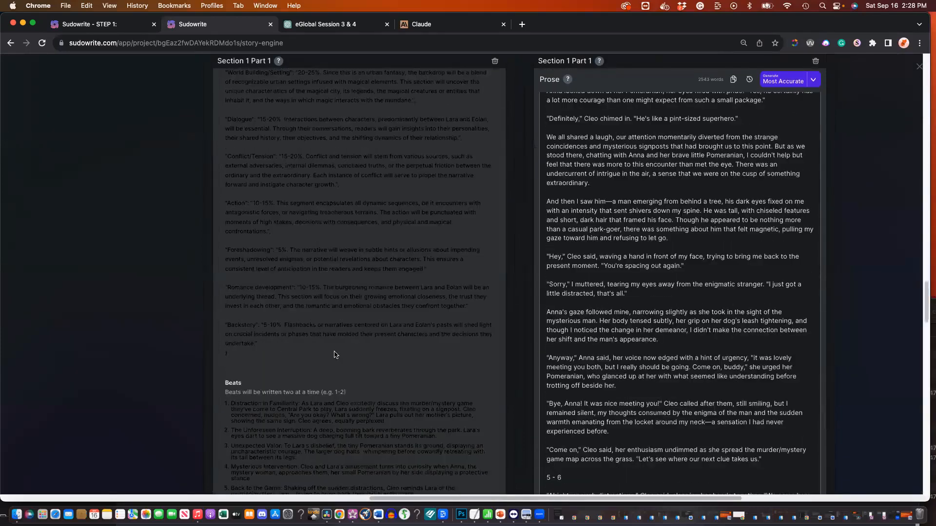
scroll(260, 333, "down", 5)
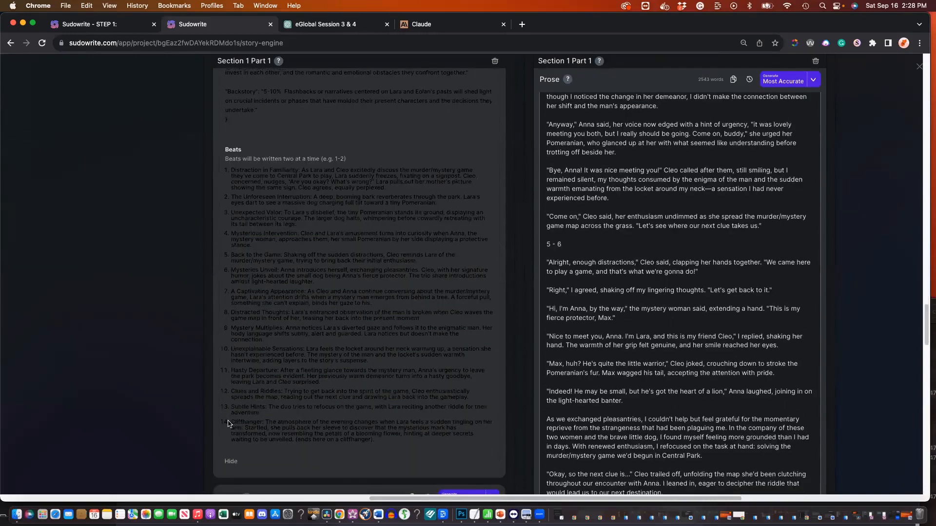
left_click(231, 461)
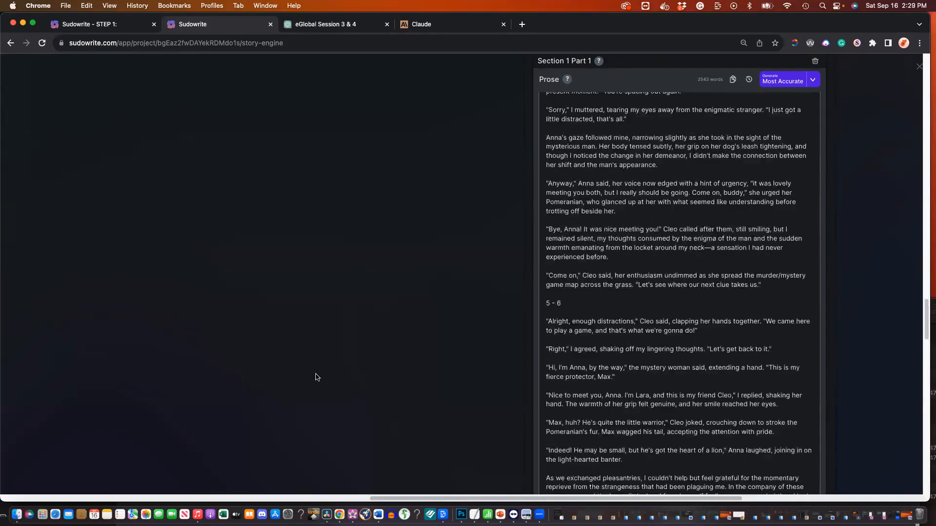
left_click(360, 289)
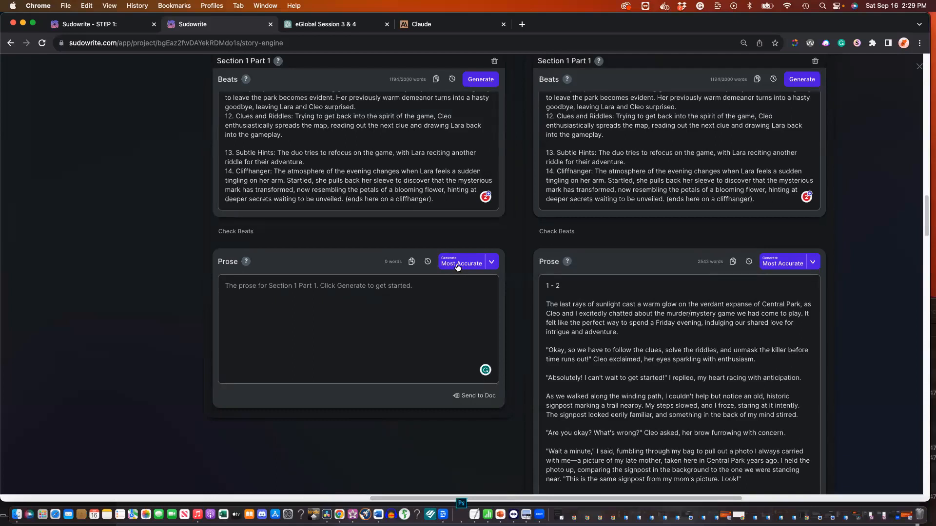
Generate the prose for the new Section 1 Part 1 with the Most Accurate option
left_click(493, 263)
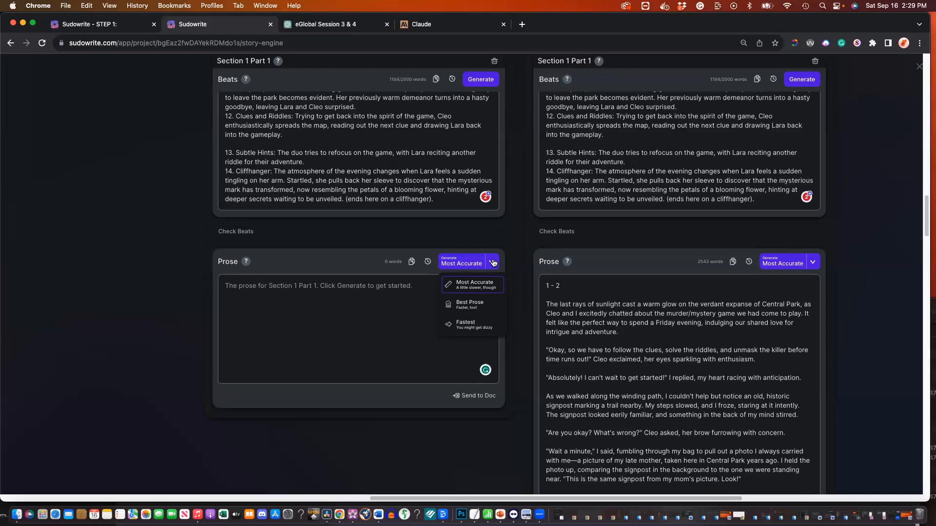
left_click(467, 290)
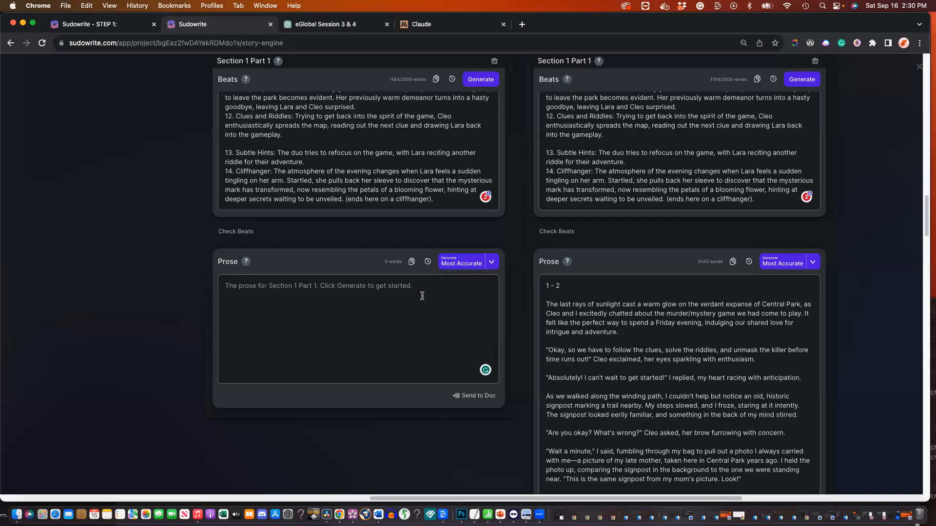
left_click(457, 263)
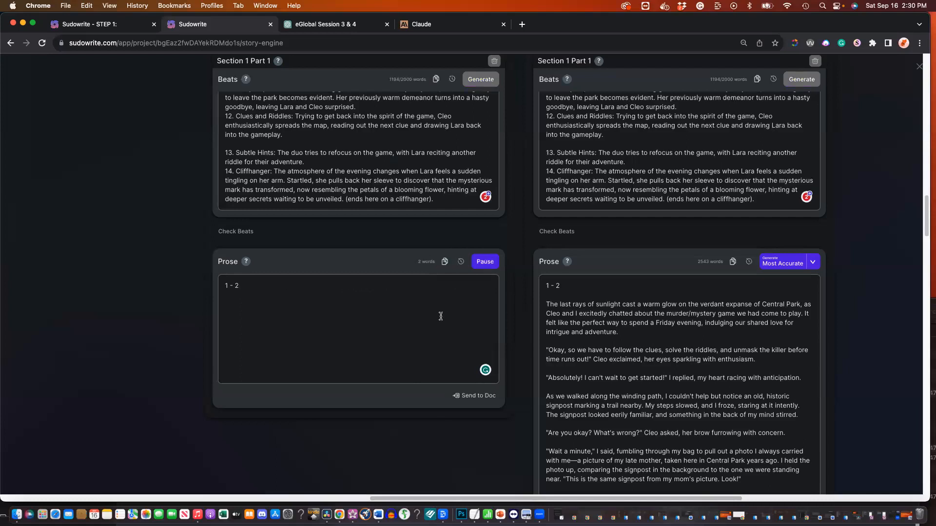
scroll(440, 316, "down", 2)
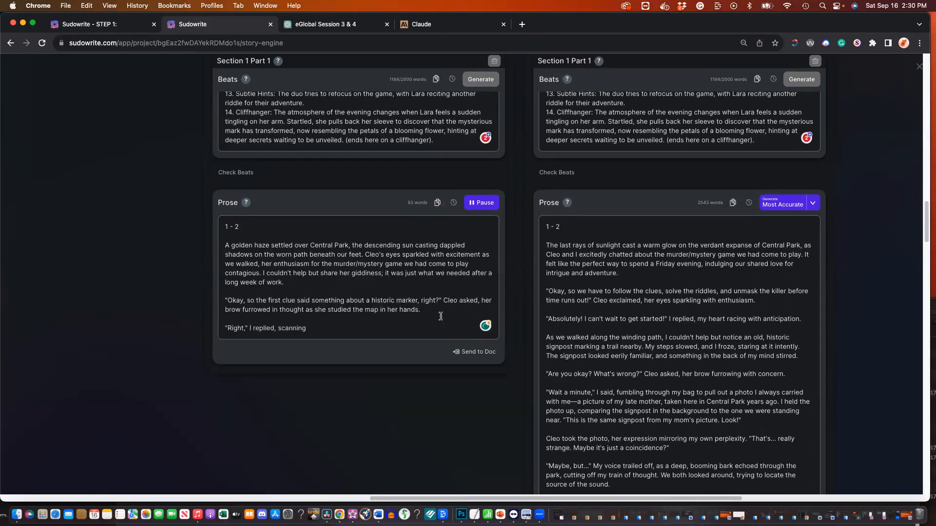
scroll(440, 316, "down", 3)
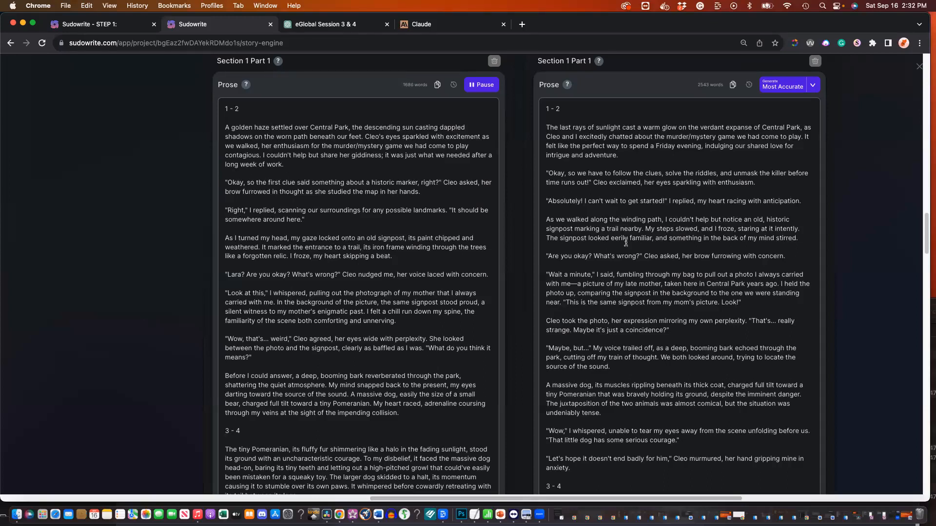
Compare the prose for beats 1 - 2 and 3 - 4 between the new and the original Section 1 Part 1
left_click(567, 113)
left_click_drag(543, 108, 702, 385)
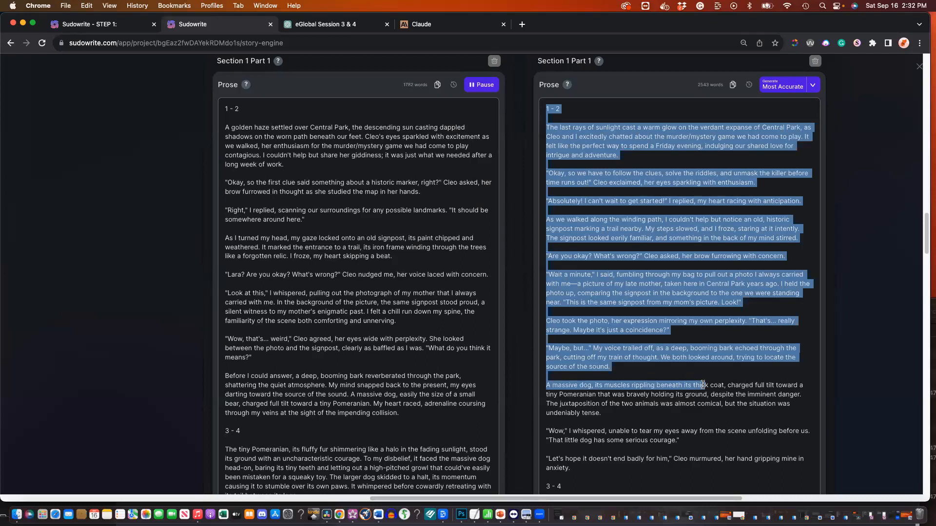
left_click(721, 319)
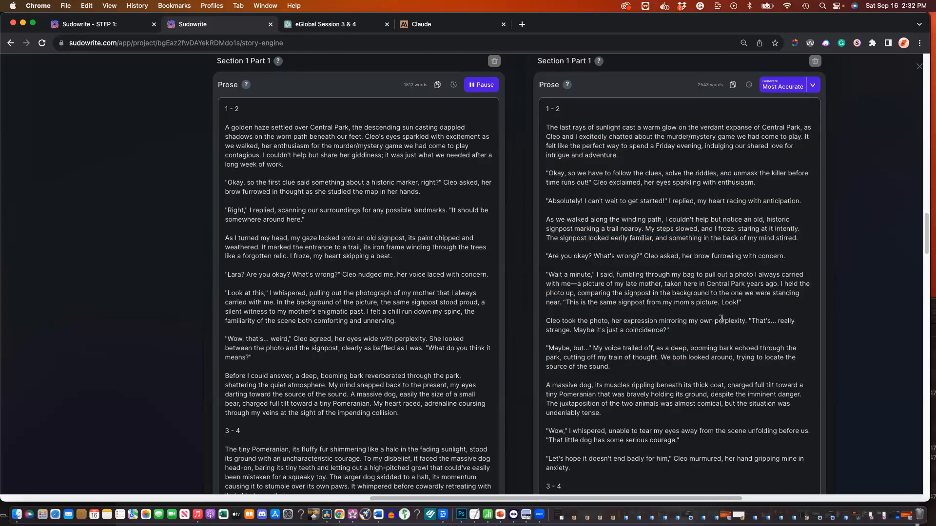
left_click_drag(225, 265, 380, 336)
left_click(414, 376)
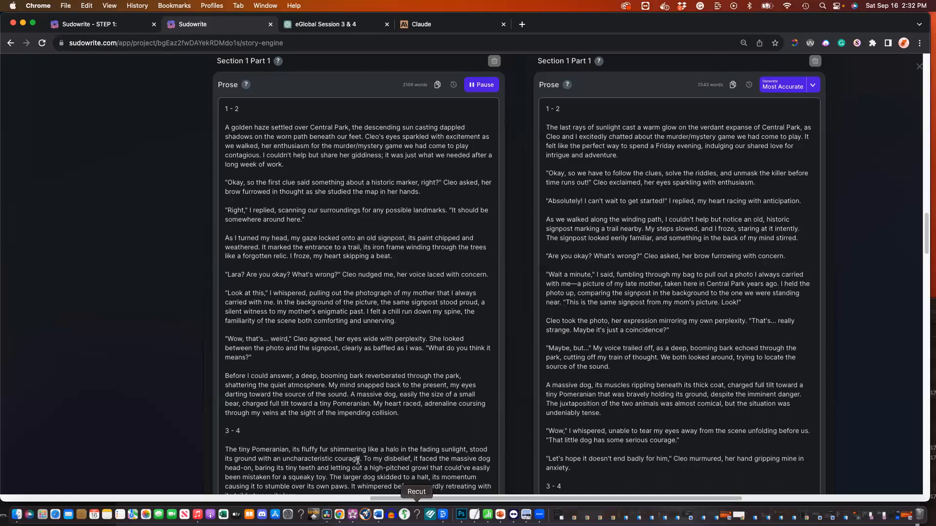
left_click_drag(410, 413, 261, 388)
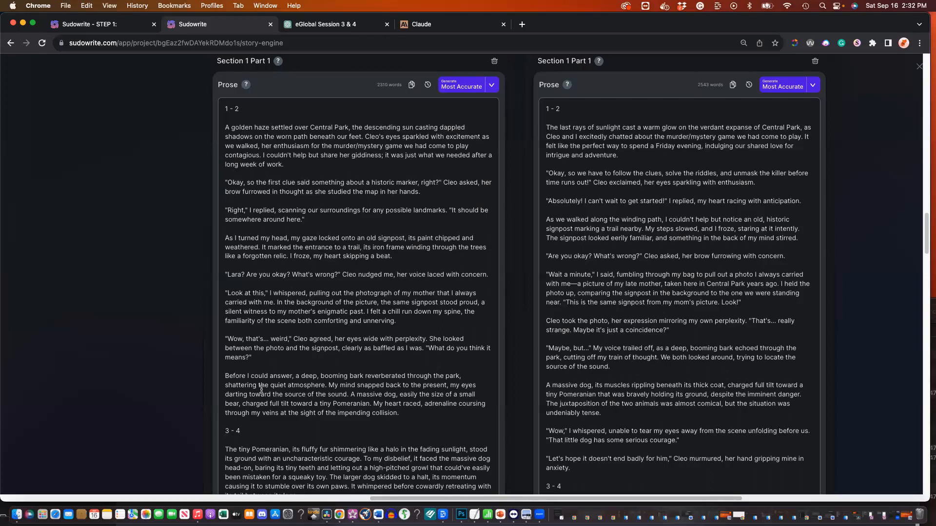
scroll(249, 383, "down", 5)
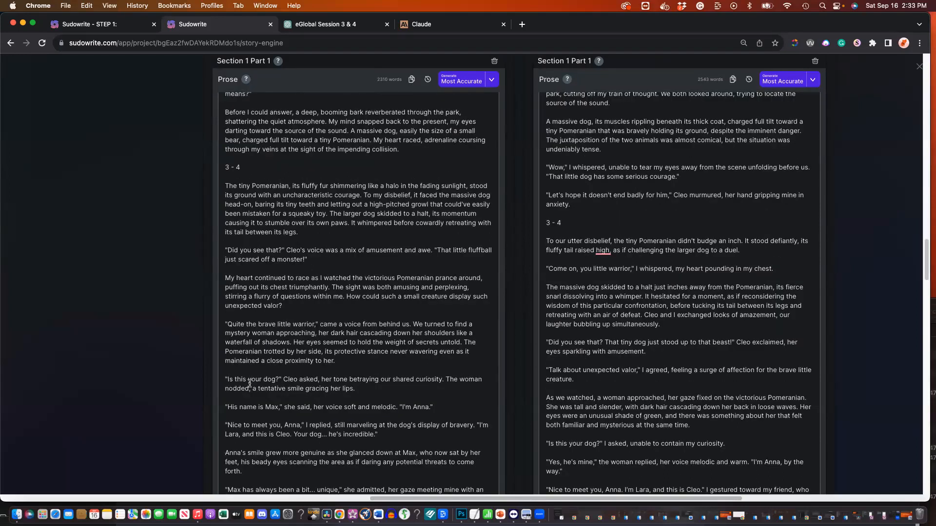
scroll(249, 384, "down", 1)
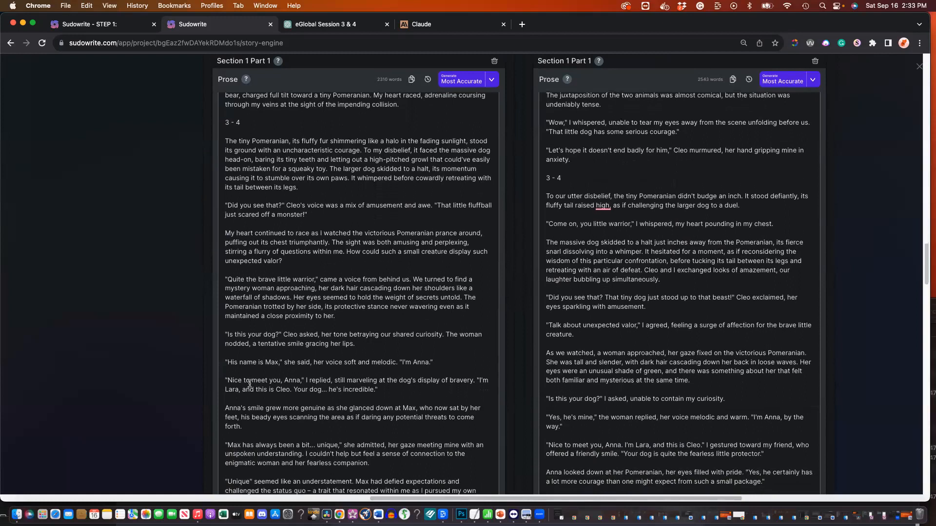
scroll(249, 383, "up", 5)
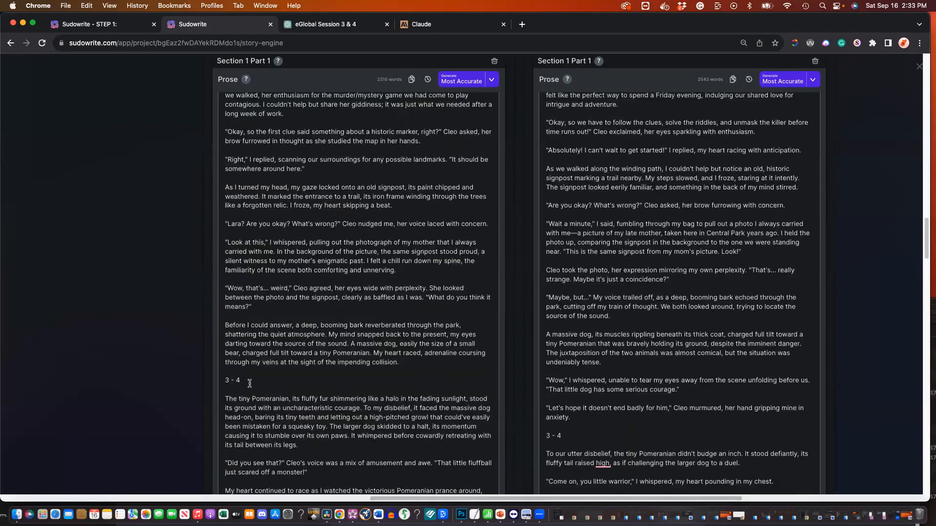
scroll(250, 384, "up", 4)
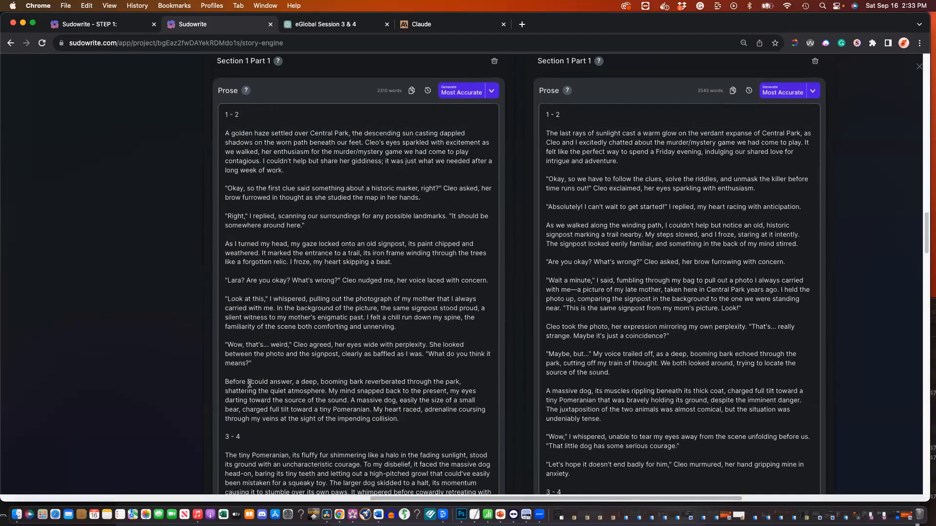
Add the label "(Most Accurate 09/15/2023) Chapter 1" after the "1 - 2" heading in the original Part 1's prose
left_click(585, 166)
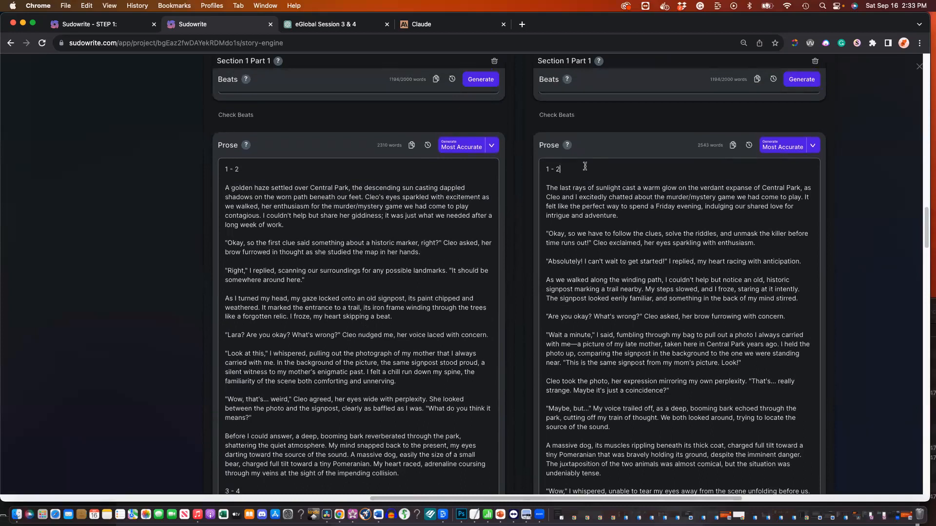
type("(Most Accurate 09/")
type("15/2023) Chapter 1")
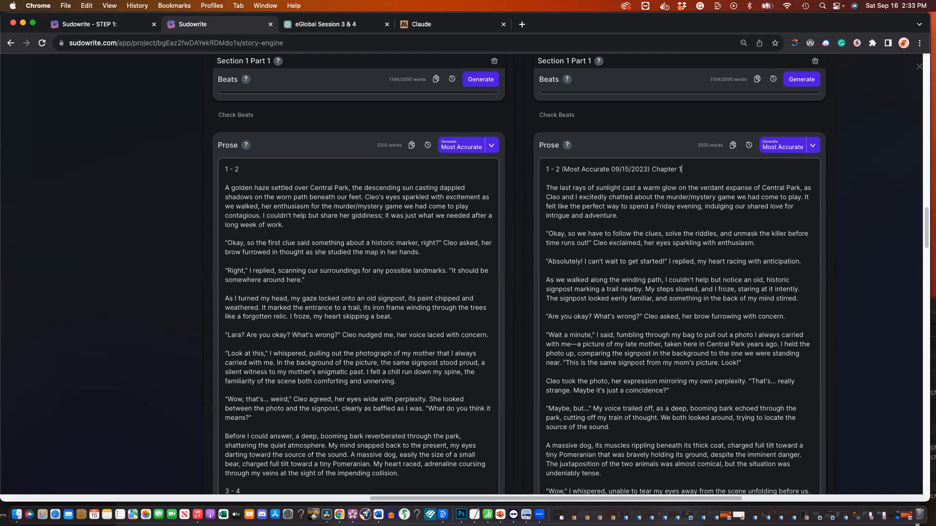
Give the new Section 1 Part 1's generated prose a positive rating, leaving the negative feedback form unsubmitted
scroll(606, 234, "down", 8)
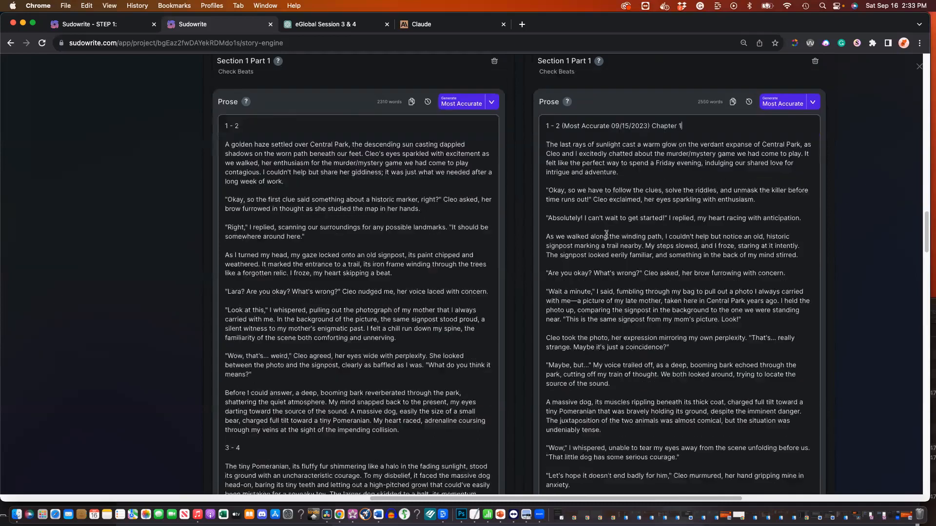
scroll(606, 234, "down", 10)
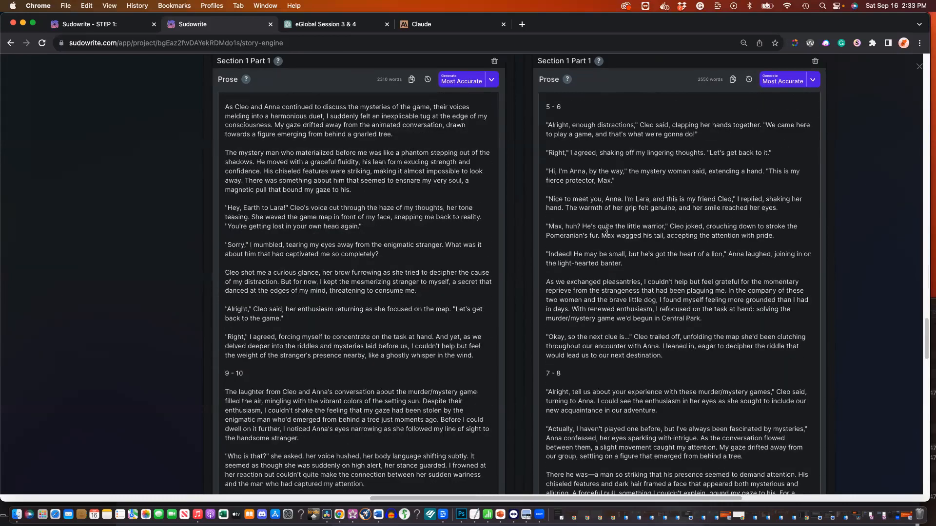
scroll(606, 231, "down", 15)
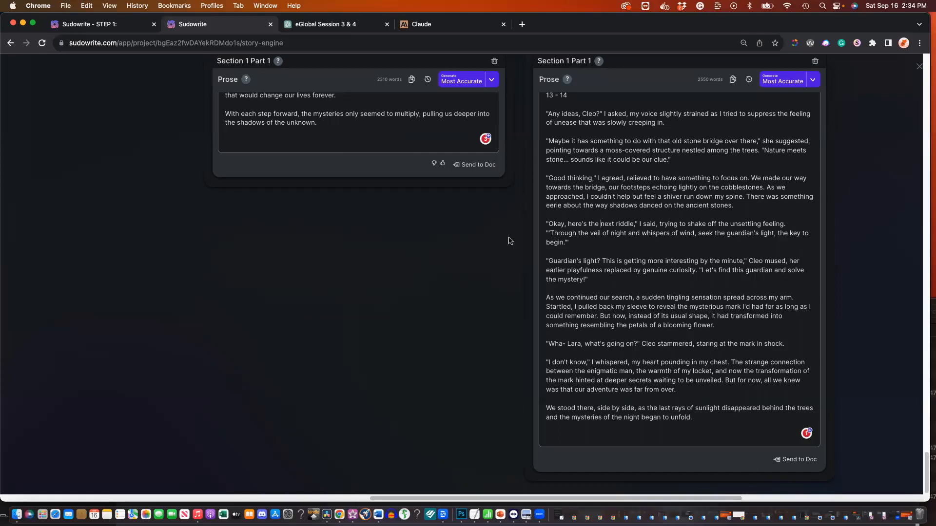
left_click(432, 163)
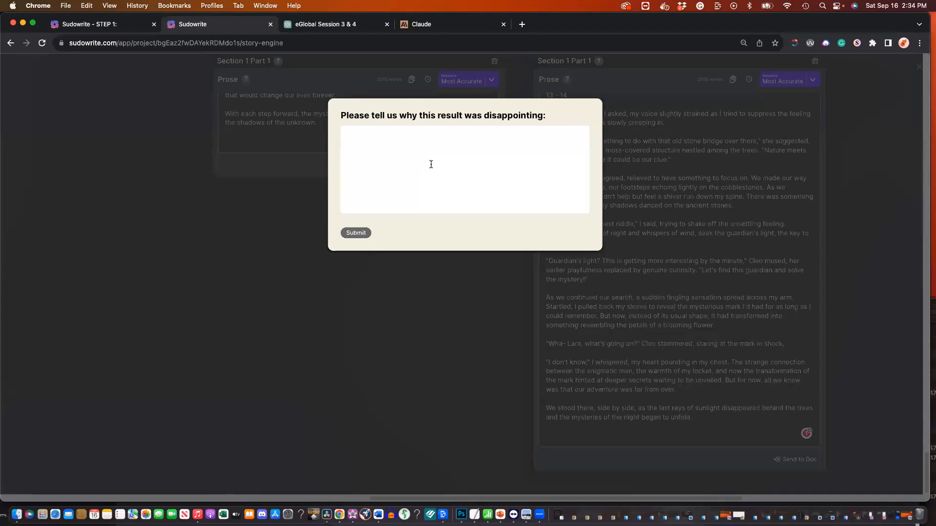
left_click(233, 172)
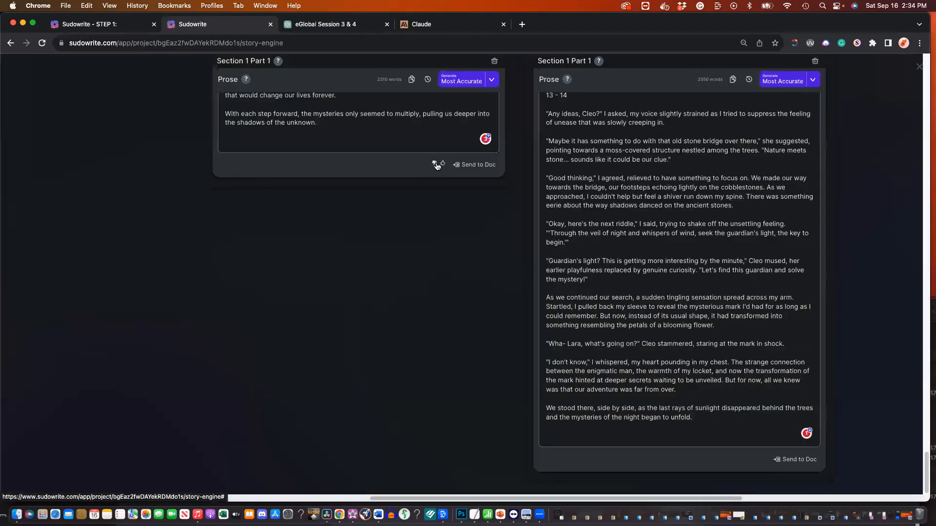
left_click(443, 164)
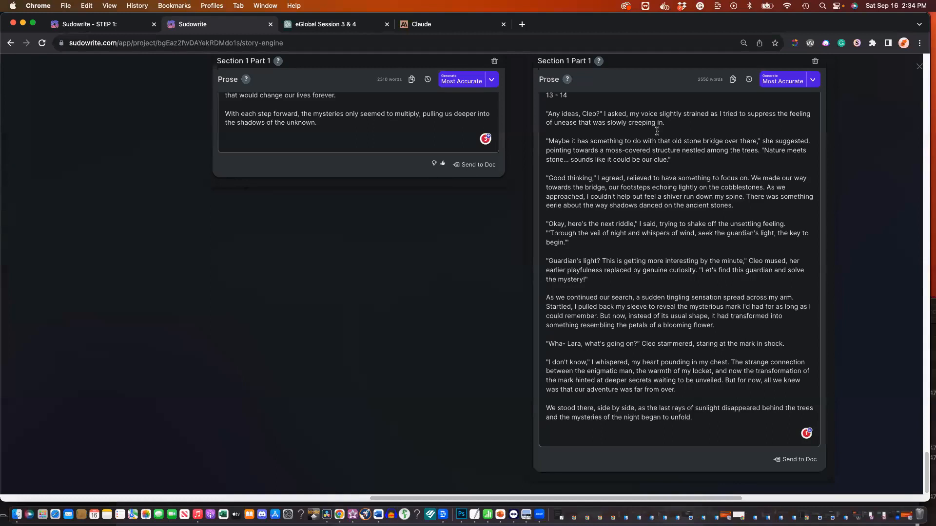
Examine the original Part 1's closing 13 - 14 passage and compare both prose versions back to their opening paragraphs
left_click_drag(657, 131, 669, 240)
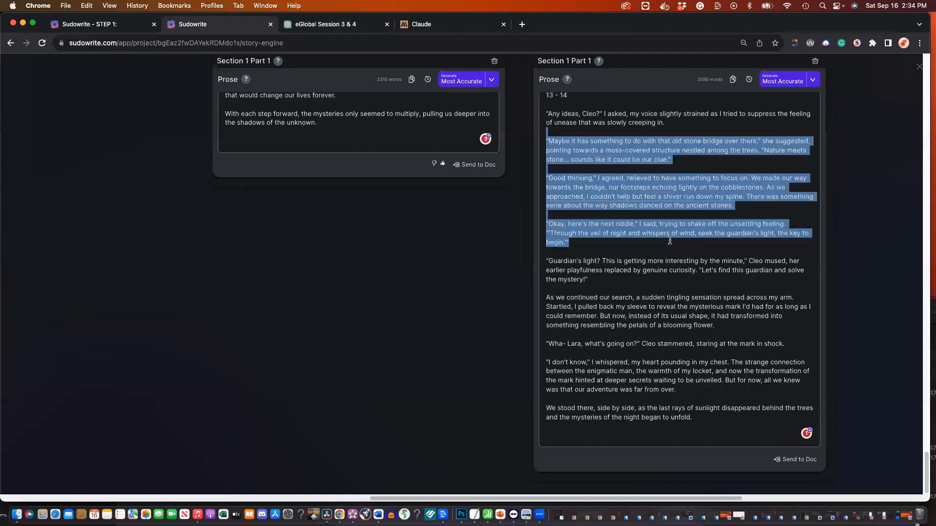
left_click(751, 468)
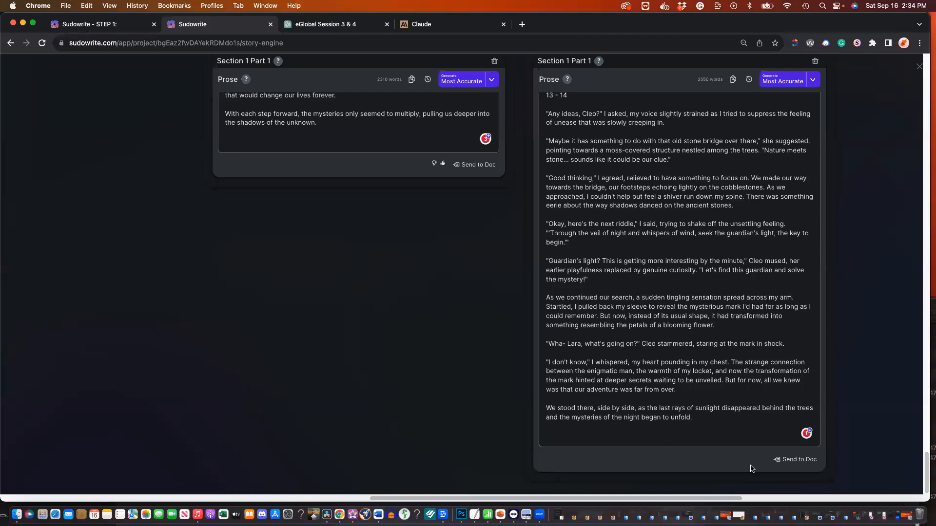
scroll(751, 469, "up", 5)
scroll(751, 467, "up", 6)
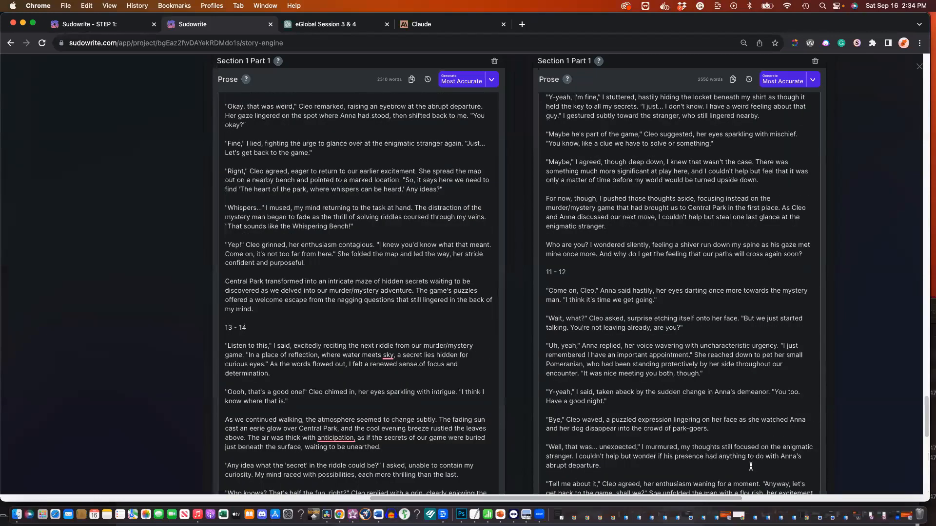
scroll(751, 467, "up", 10)
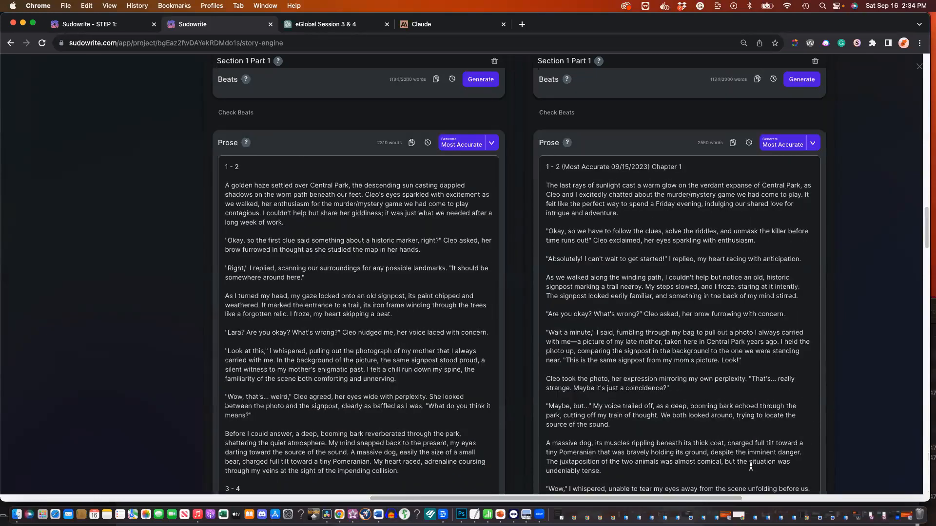
scroll(751, 467, "down", 1)
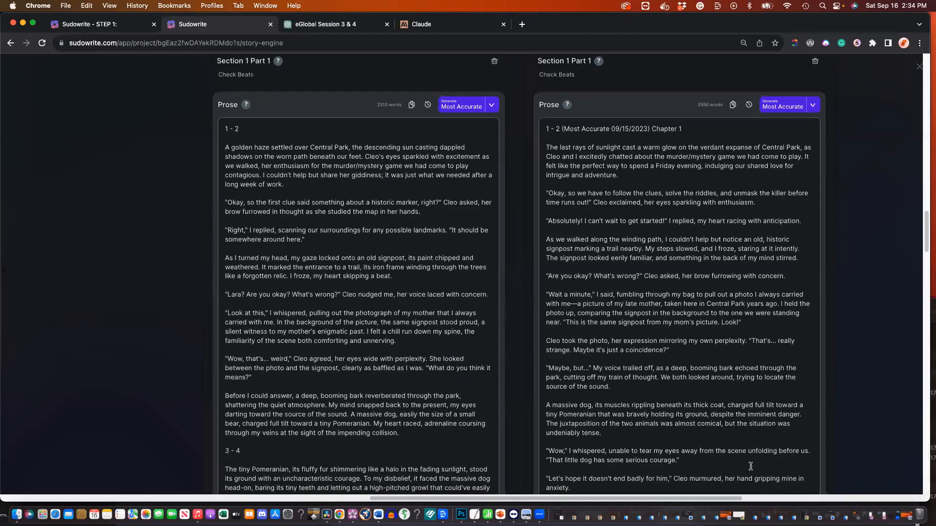
scroll(751, 466, "down", 1)
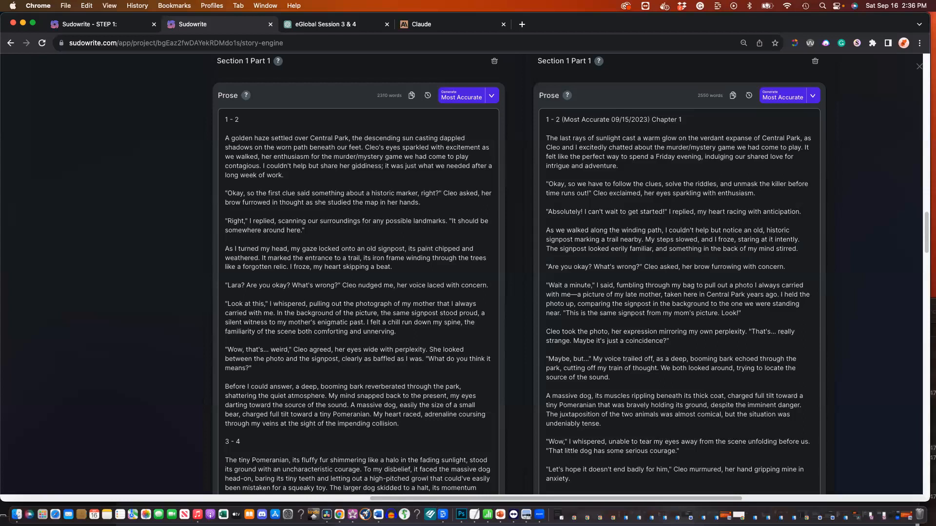
scroll(330, 256, "down", 1)
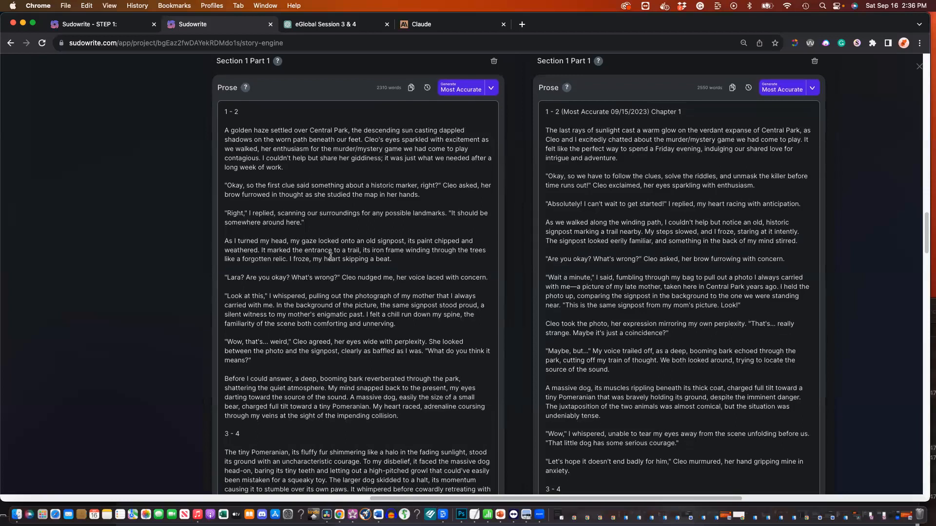
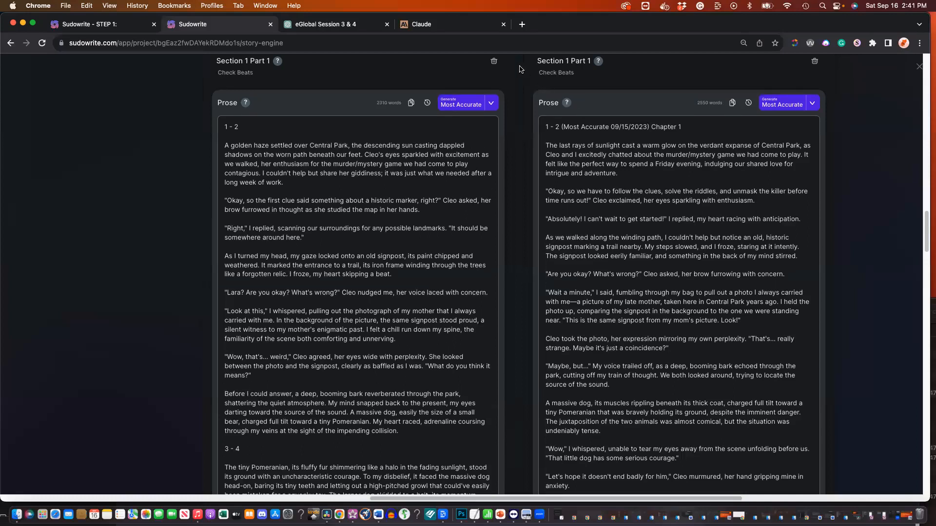
Copy the label "(Most Accurate 09/15/2023) Chapter 1" from the original Part 1's prose heading to the "1 - 2" heading of the regenerated version
left_click(267, 131)
left_click_drag(686, 122, 561, 127)
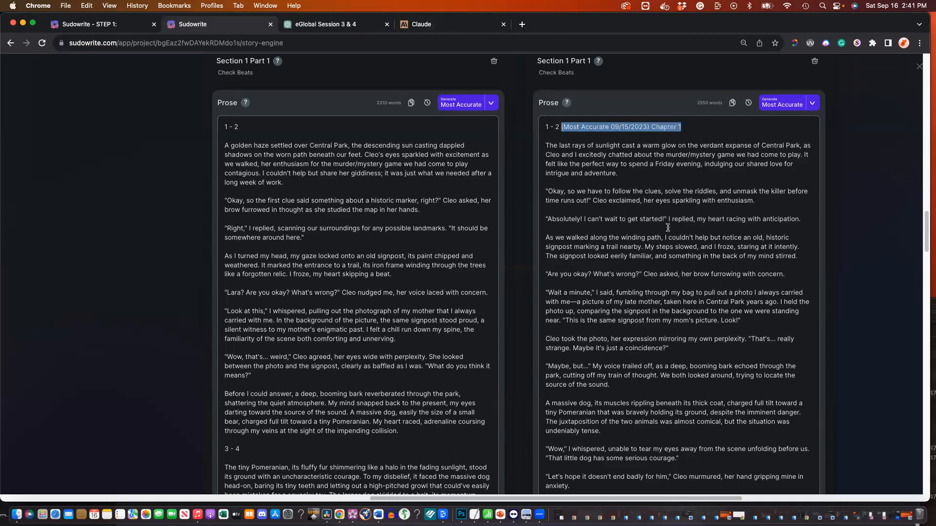
left_click(336, 127)
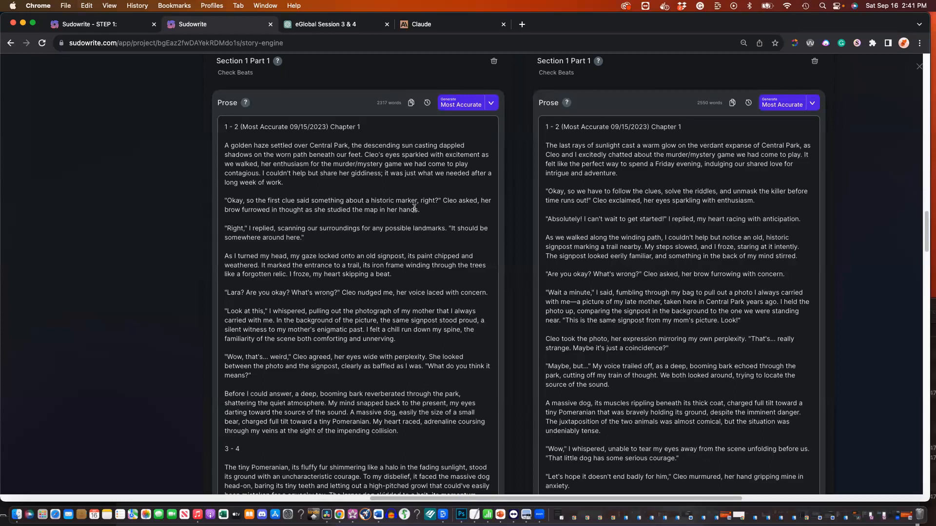
Copy the Section 1 Part 1 beats, create another Part 1, and paste them into its empty Beats
scroll(414, 208, "up", 10)
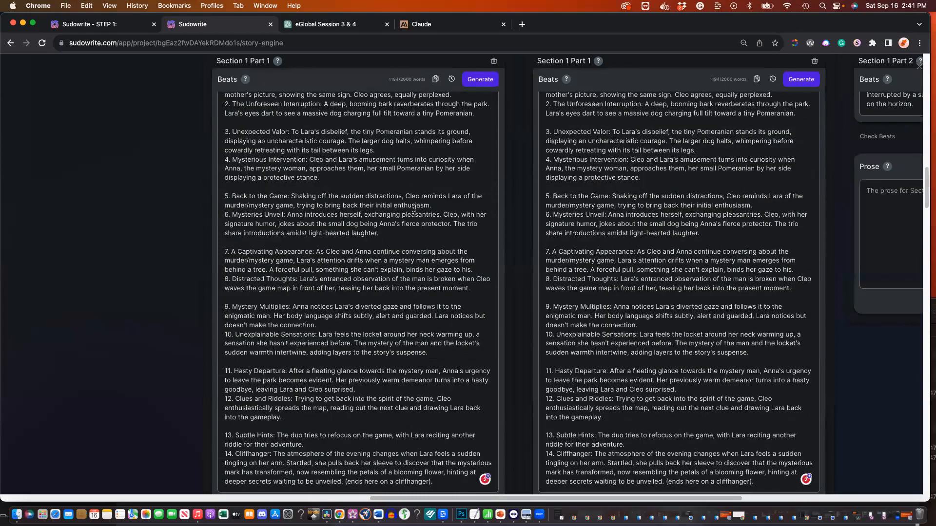
scroll(413, 208, "up", 5)
scroll(414, 208, "up", 10)
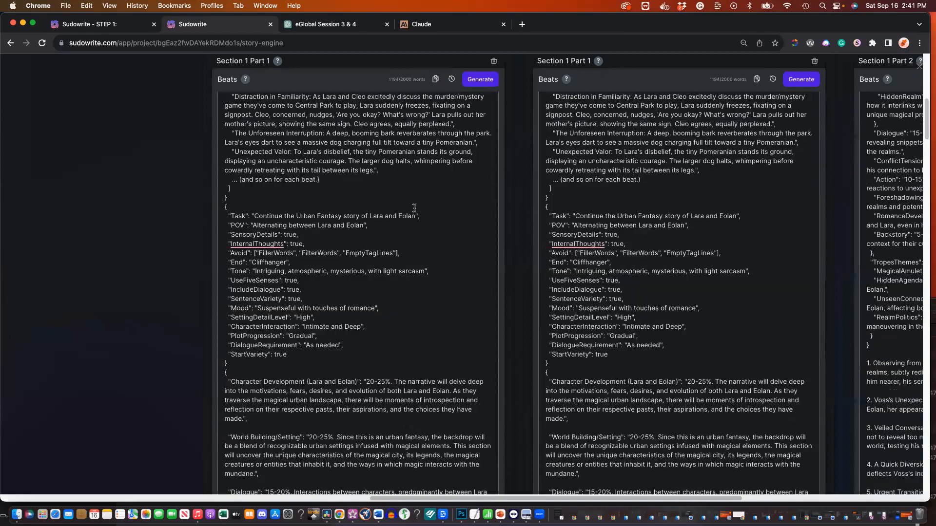
scroll(414, 166, "up", 10)
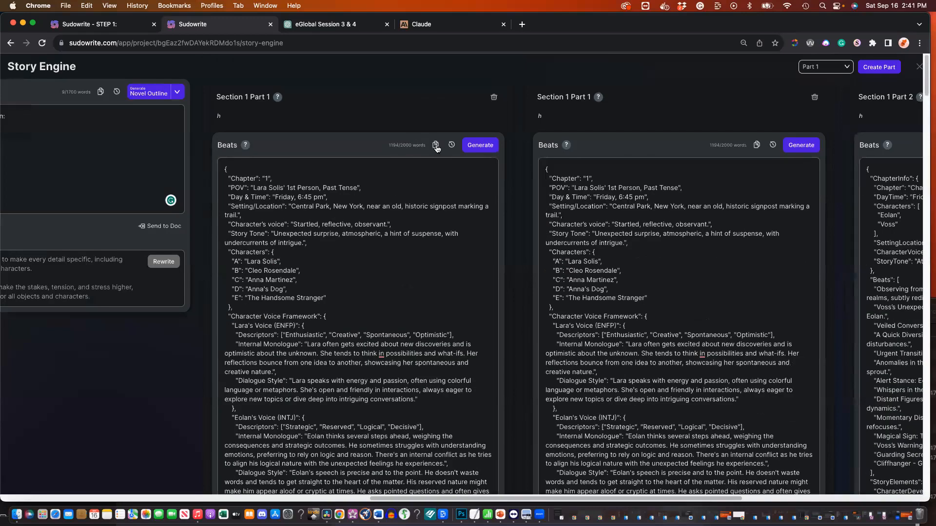
left_click(849, 69)
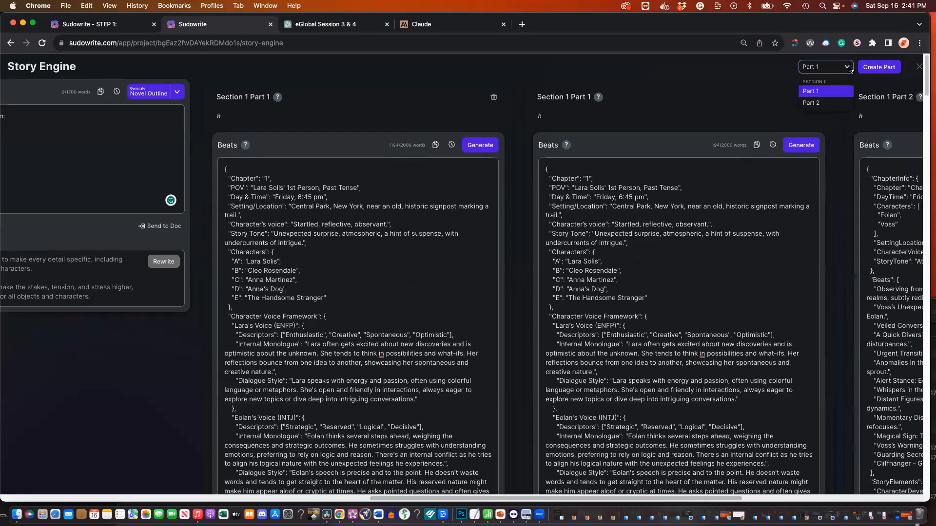
left_click(814, 95)
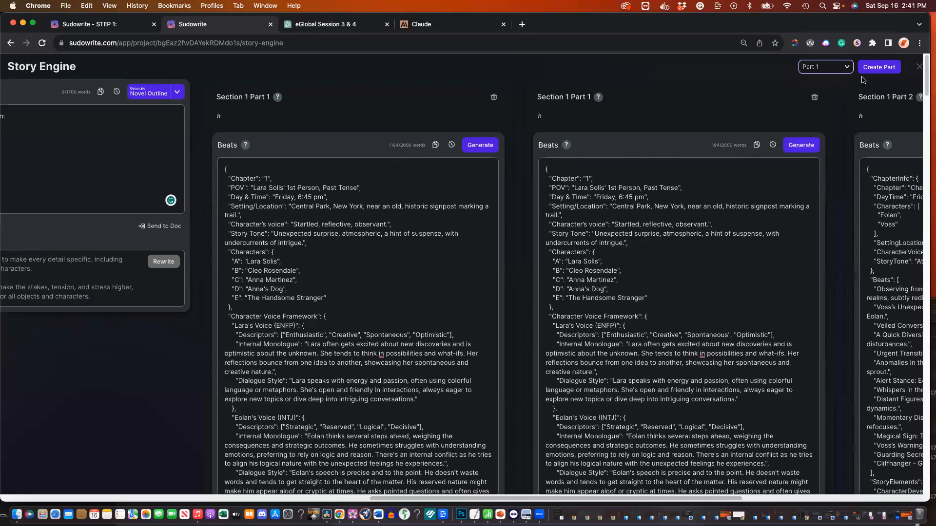
left_click(877, 67)
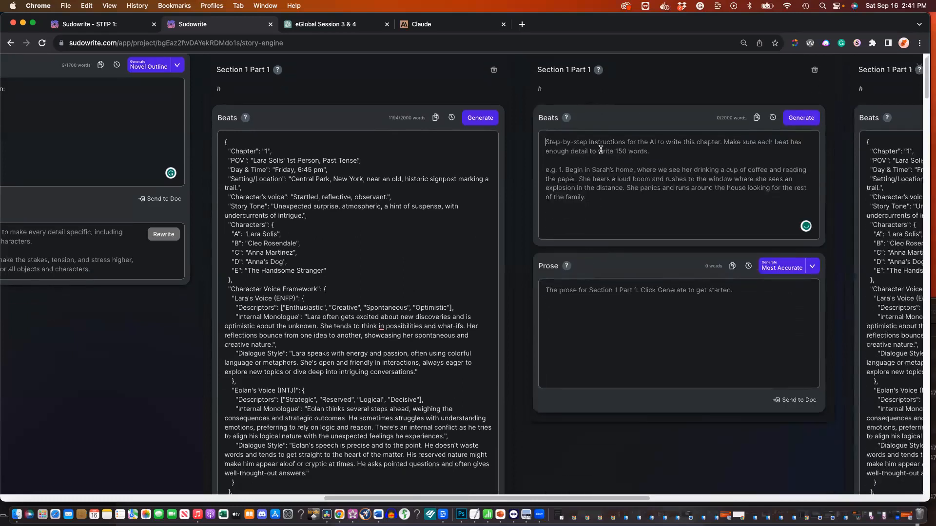
key("super+v")
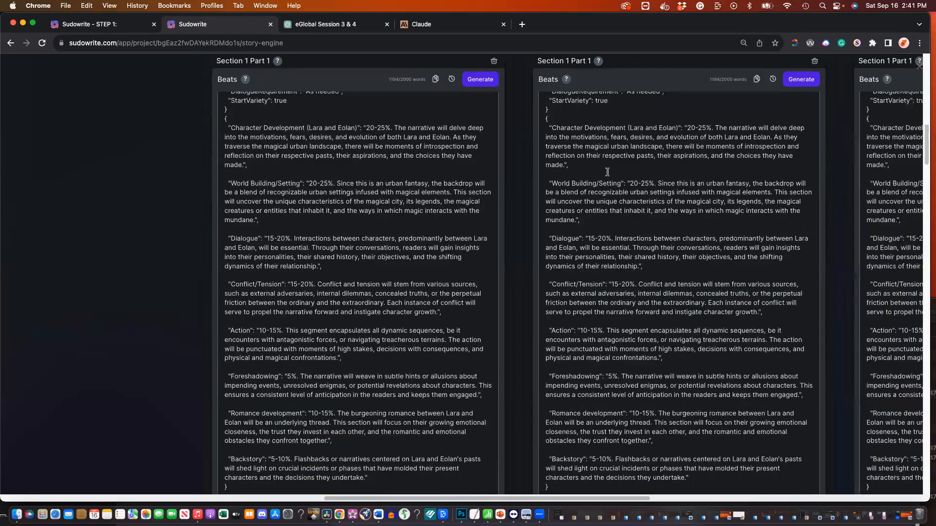
scroll(607, 172, "down", 10)
scroll(648, 258, "down", 2)
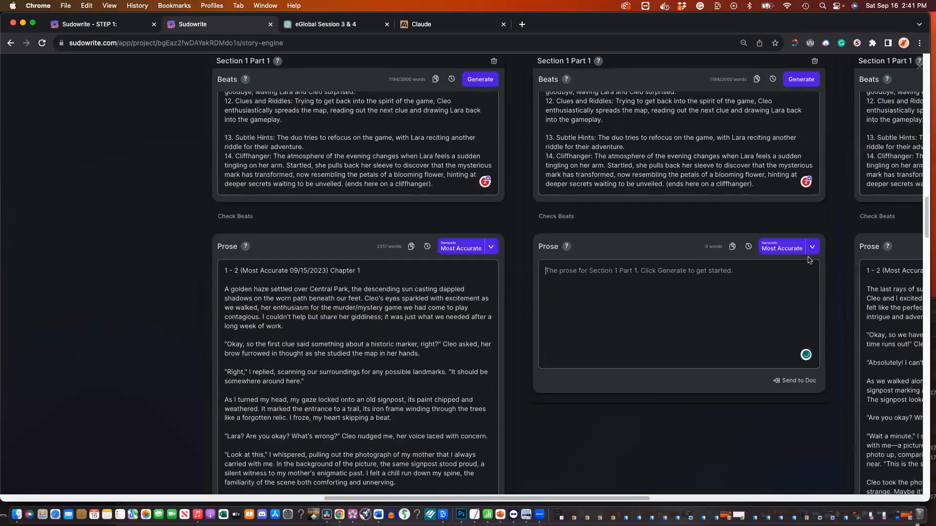
left_click(811, 248)
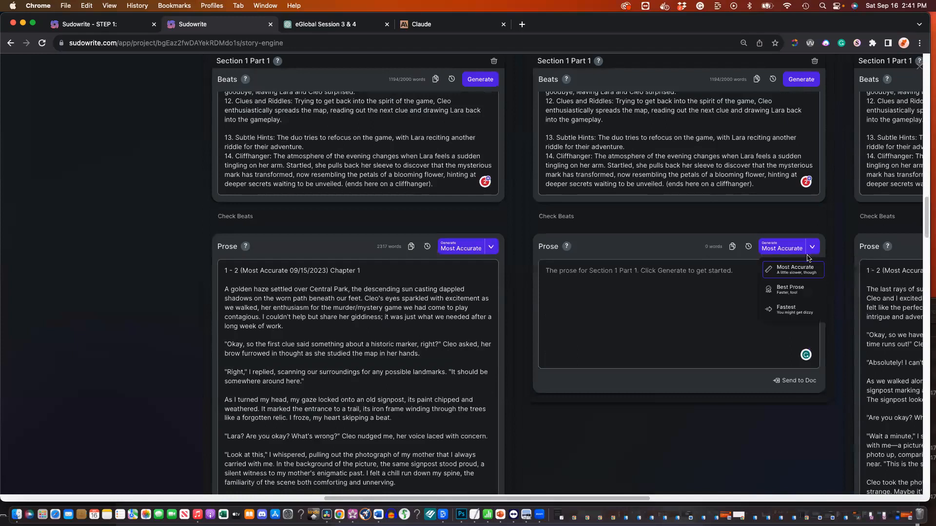
left_click(782, 291)
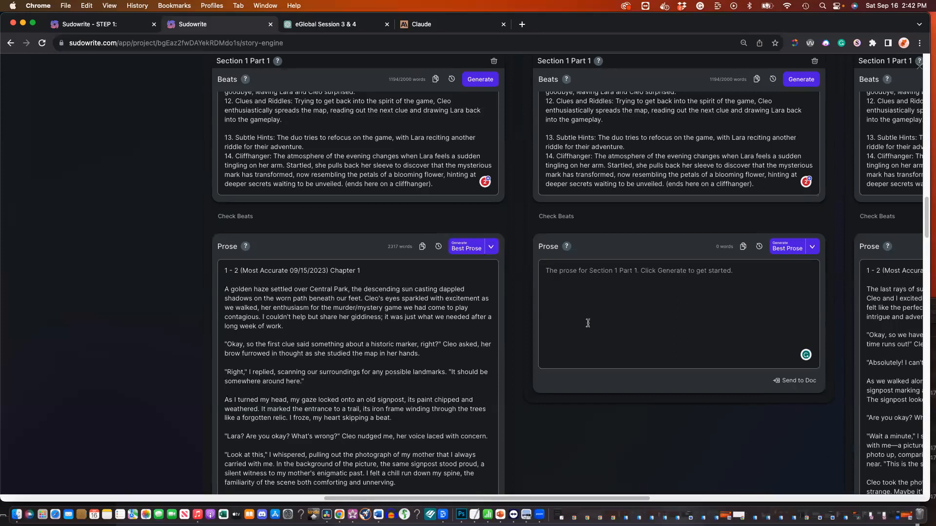
left_click(491, 248)
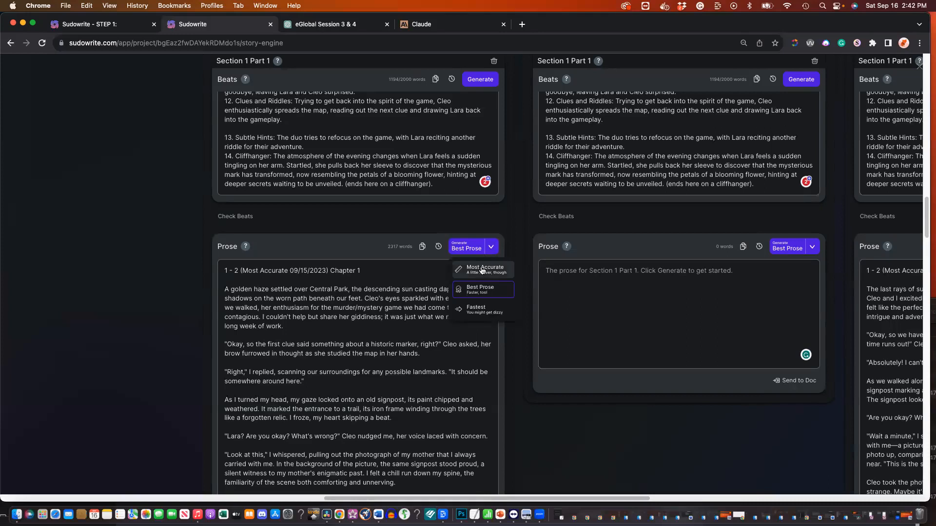
left_click(482, 270)
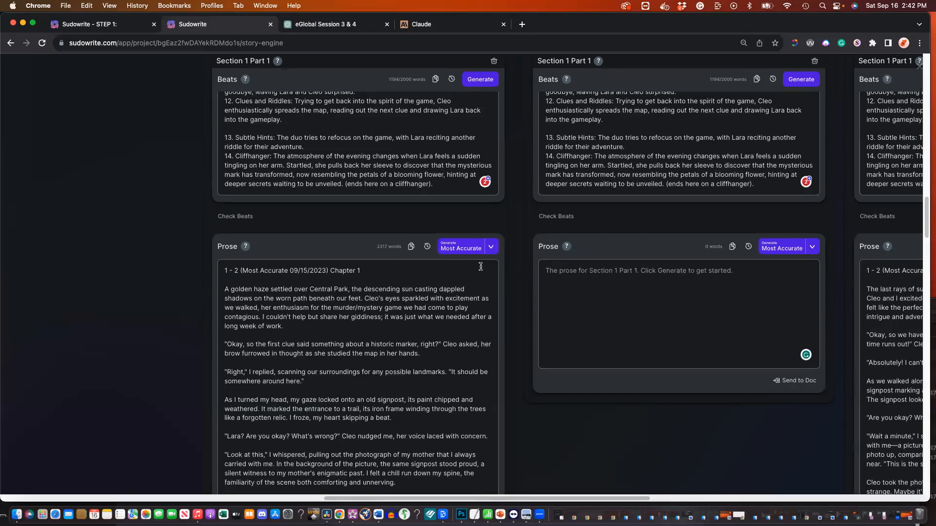
Review the Most Accurate label and the opening paragraphs of the two existing Part 1 prose versions
left_click_drag(361, 271, 246, 267)
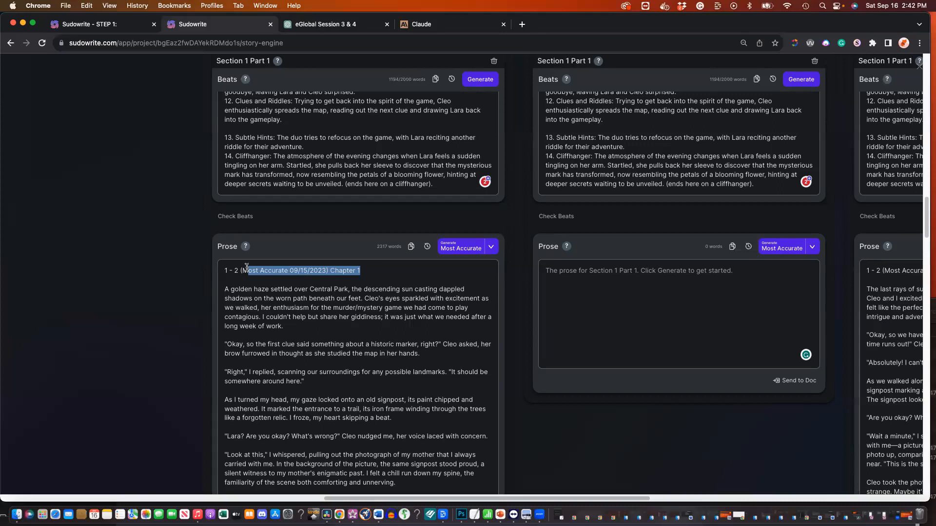
left_click(316, 316)
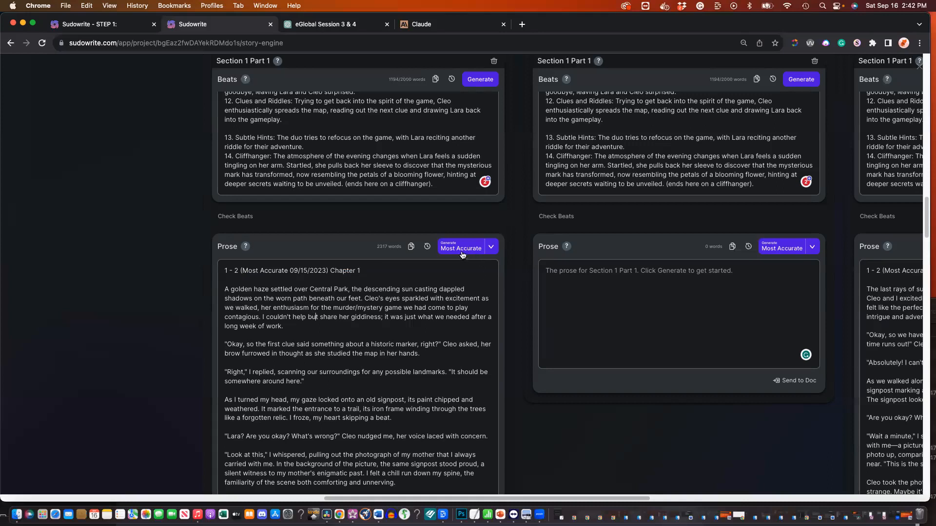
left_click_drag(262, 298, 314, 351)
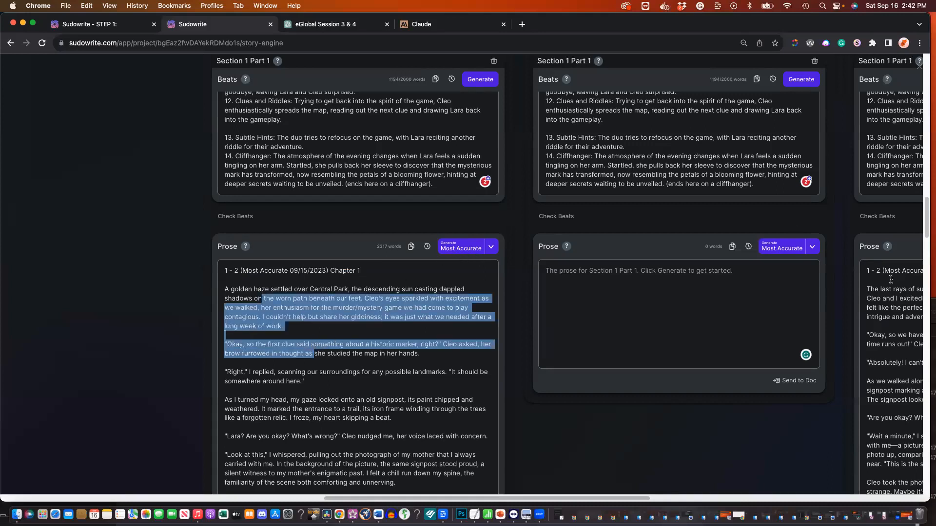
left_click_drag(889, 288, 890, 327)
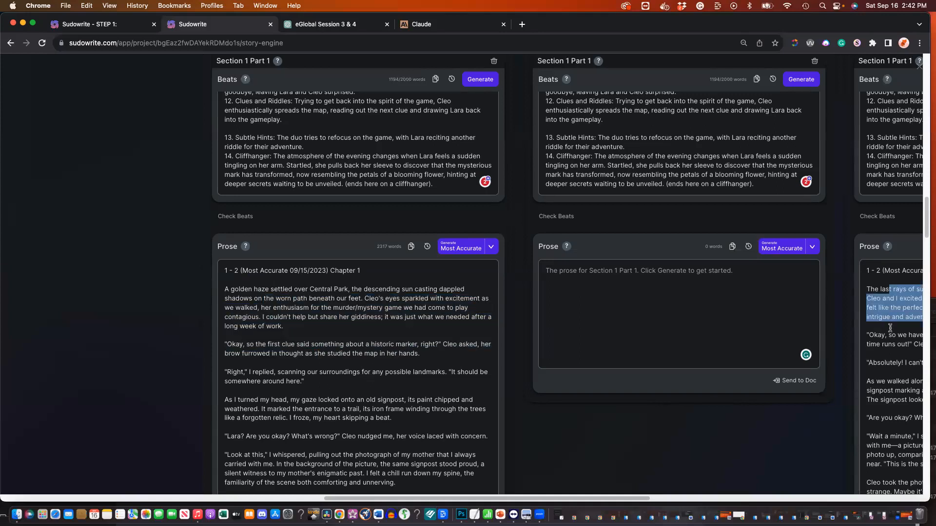
left_click(763, 302)
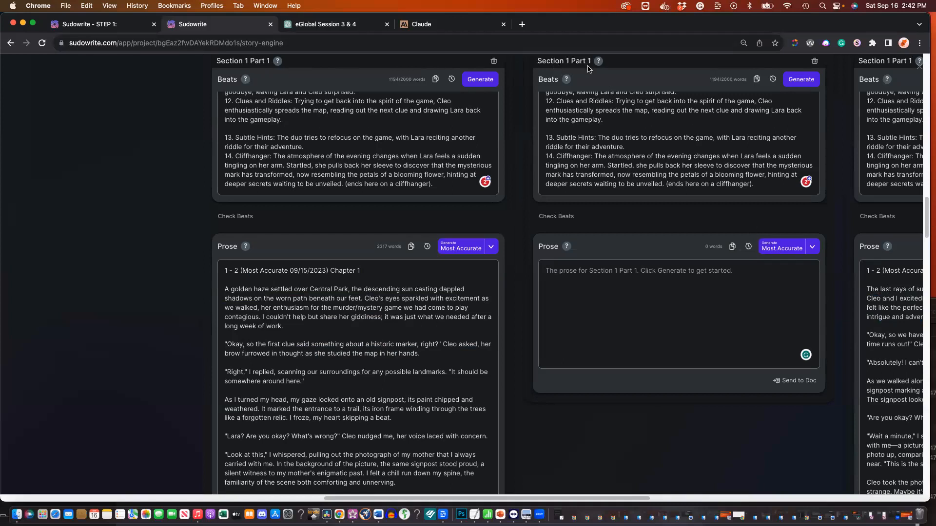
Generate the prose of the newly added Section 1 Part 1 in Best Prose mode
left_click(812, 248)
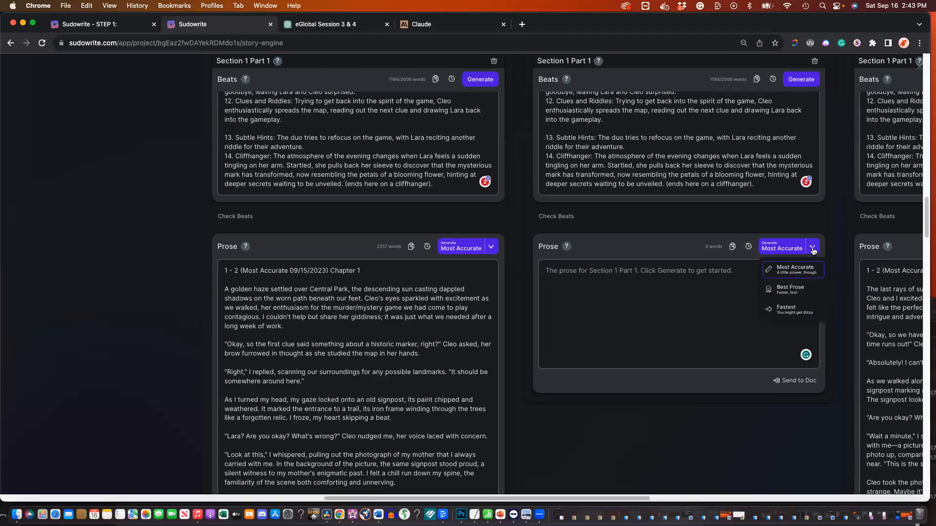
left_click(784, 291)
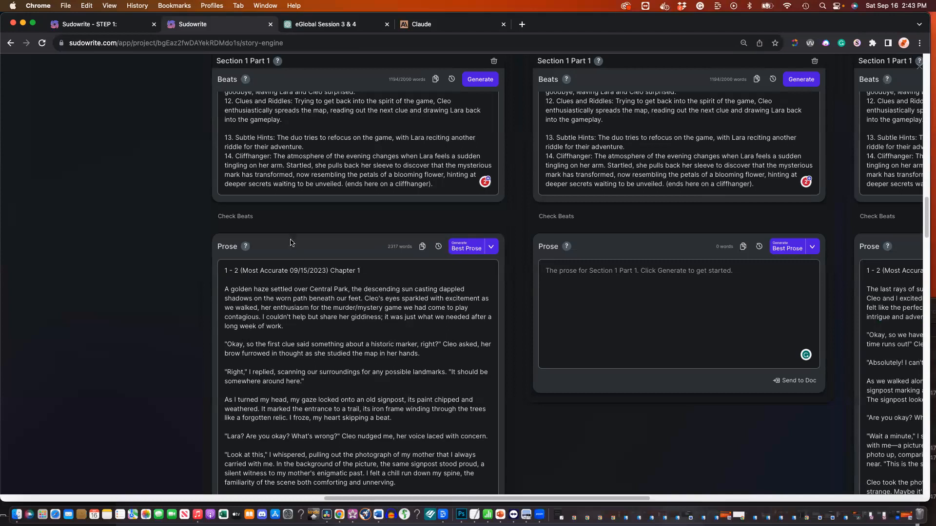
left_click(785, 249)
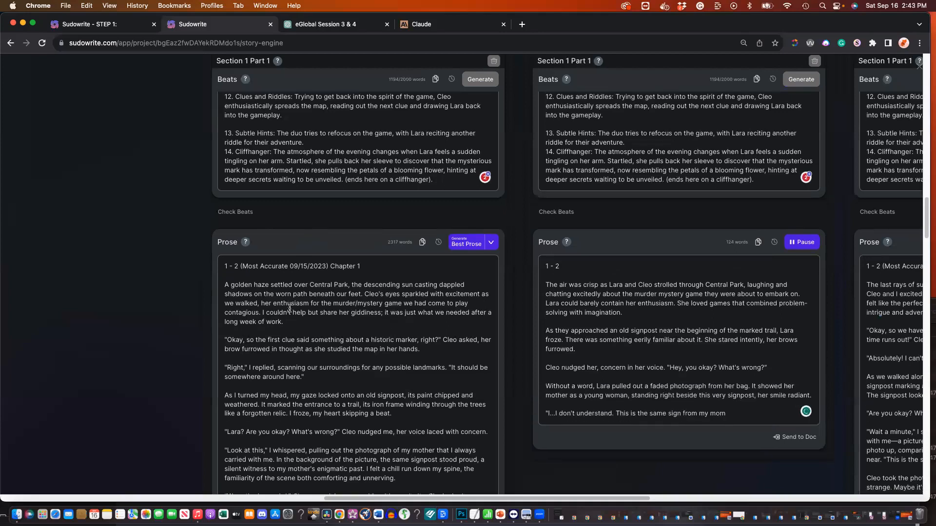
Compare the end of the 1 - 2 passage in the labelled version with that of the Best Prose version being generated
scroll(289, 308, "down", 5)
scroll(289, 308, "down", 1)
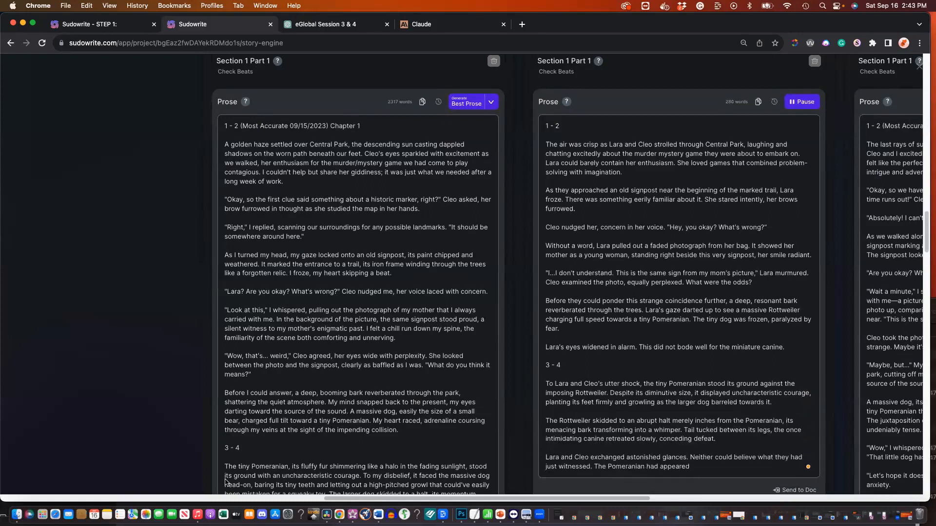
left_click_drag(398, 430, 310, 393)
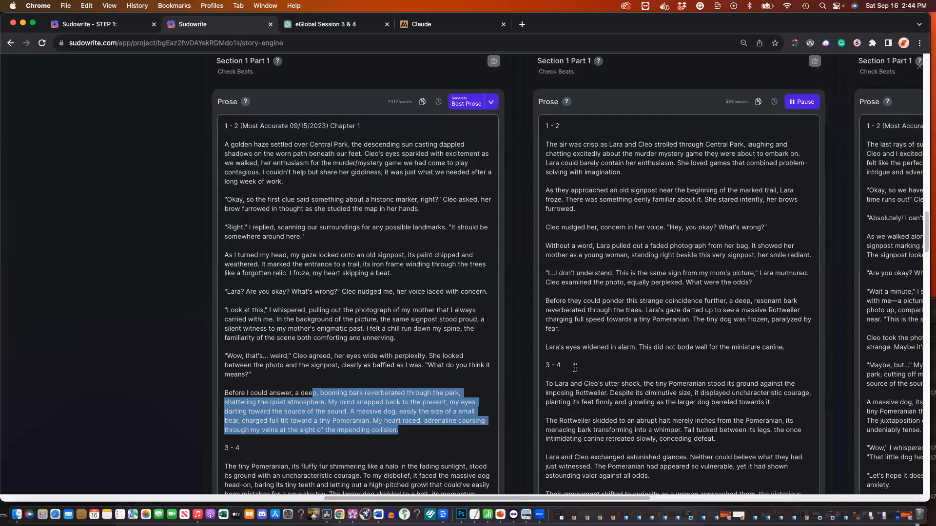
left_click_drag(790, 349, 593, 348)
left_click(592, 348)
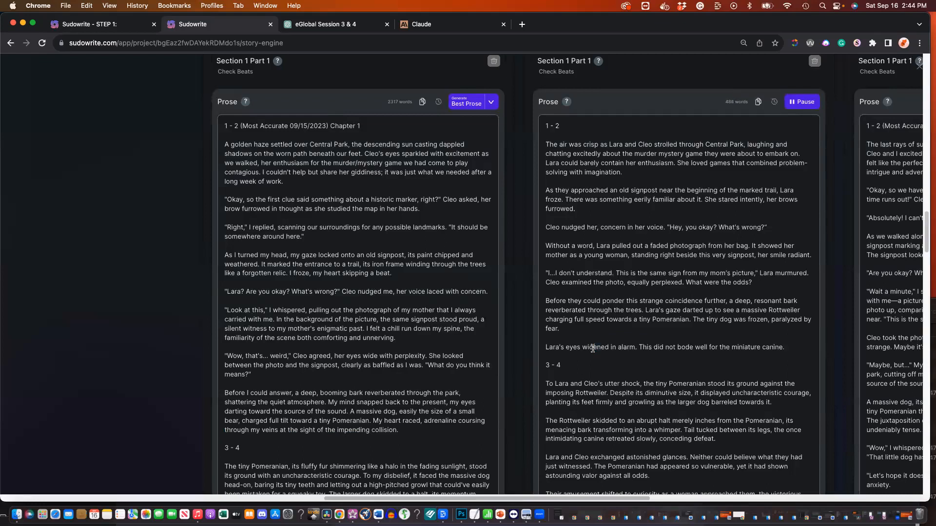
scroll(592, 348, "down", 1)
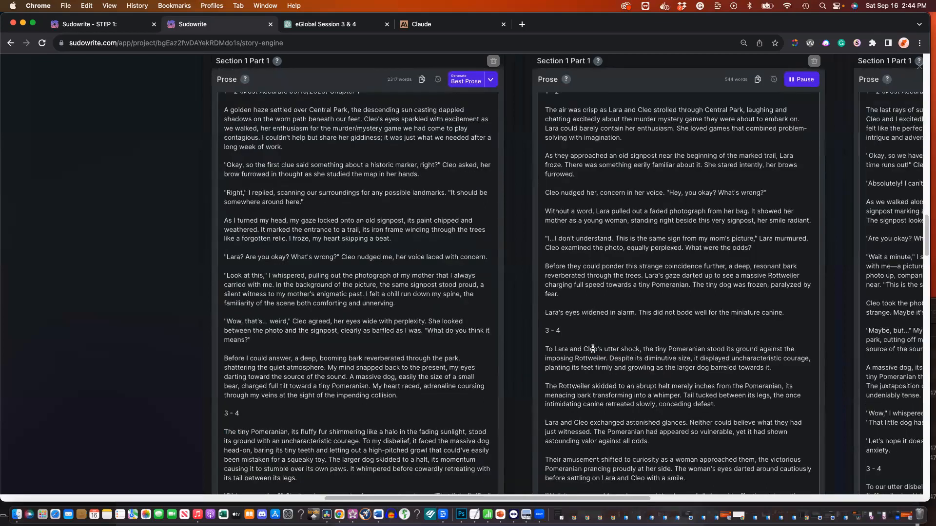
Compare the 1 - 2 endings and 3 - 4 openings across all three Section 1 Part 1 prose versions
scroll(593, 348, "right", 3)
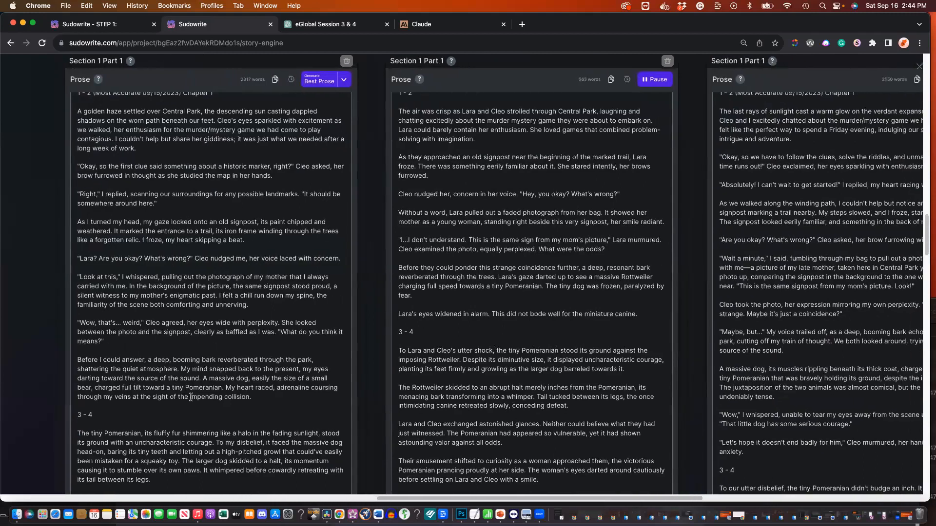
left_click_drag(251, 397, 181, 397)
left_click_drag(93, 368, 85, 369)
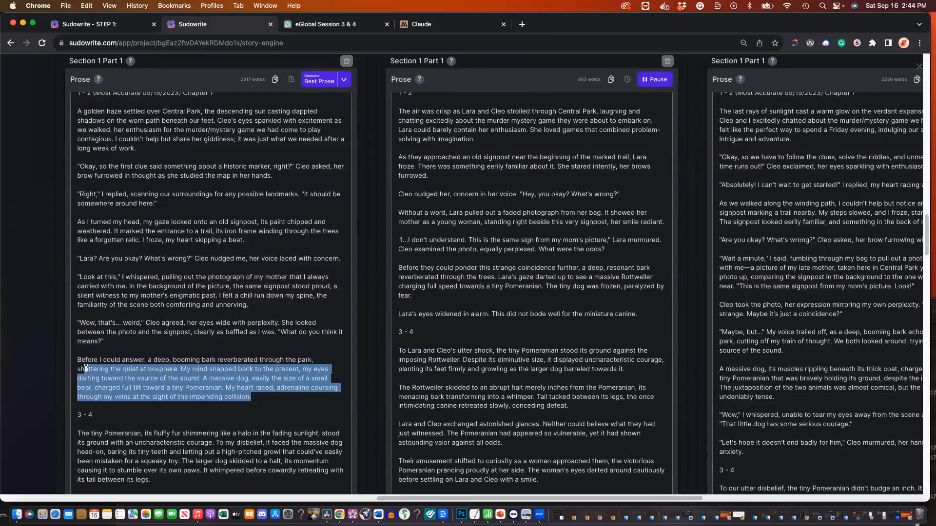
scroll(85, 369, "down", 2)
scroll(85, 369, "right", 3)
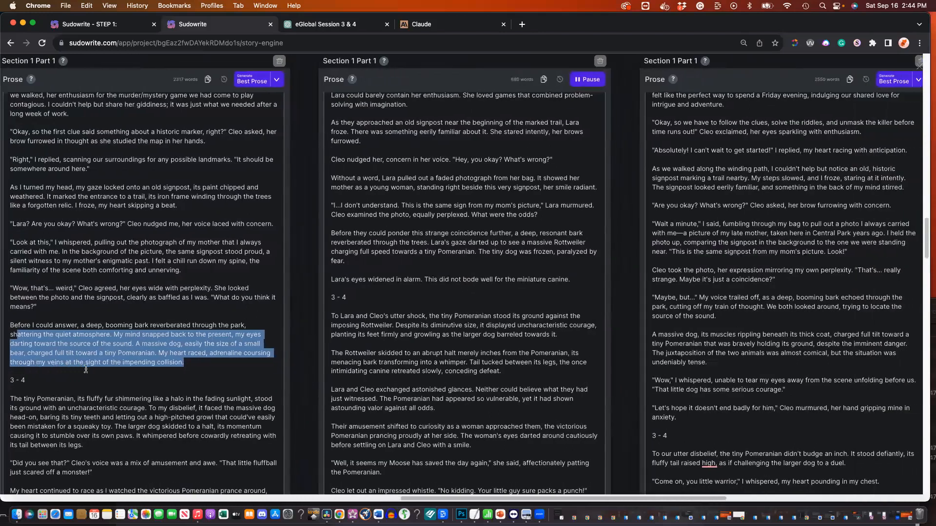
left_click_drag(712, 418, 640, 412)
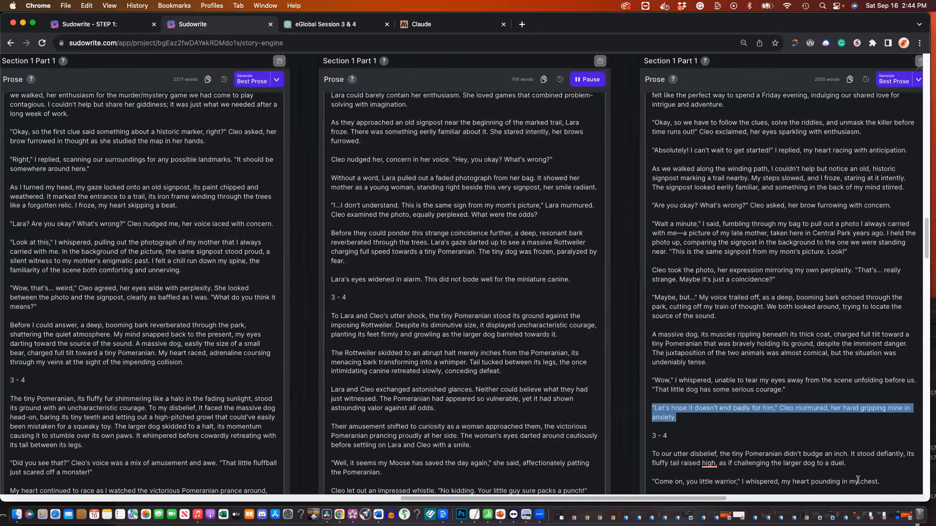
left_click_drag(881, 482, 647, 451)
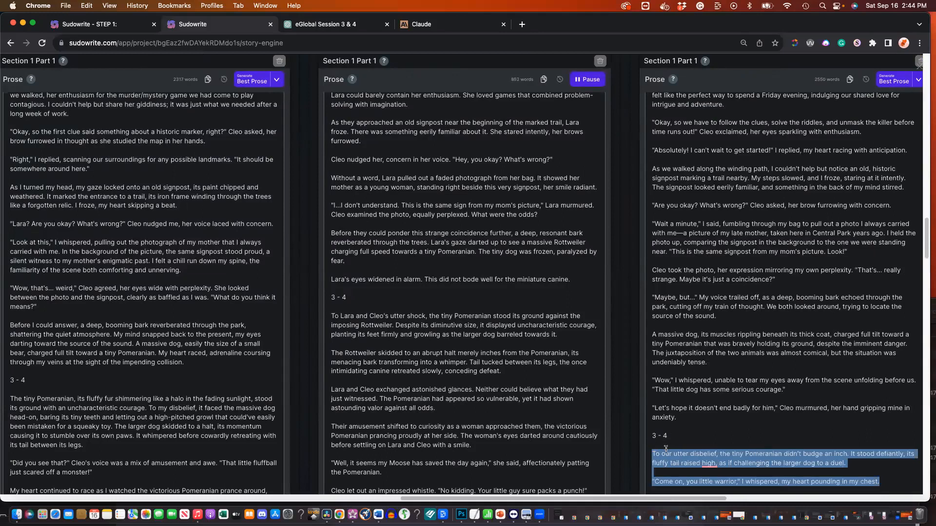
left_click_drag(329, 279, 494, 277)
left_click(493, 278)
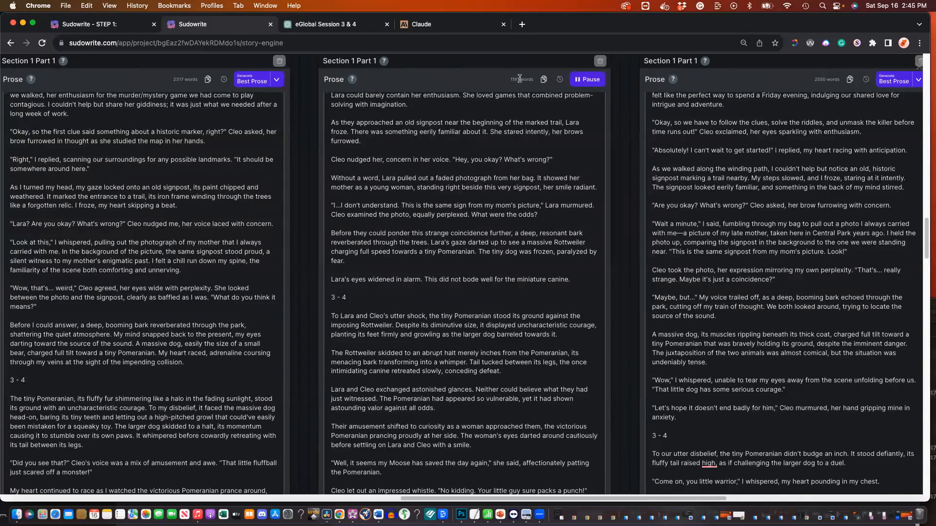
Compare the word counts, section breaks and endings of all three Section 1 Part 1 prose versions
left_click_drag(520, 79, 499, 80)
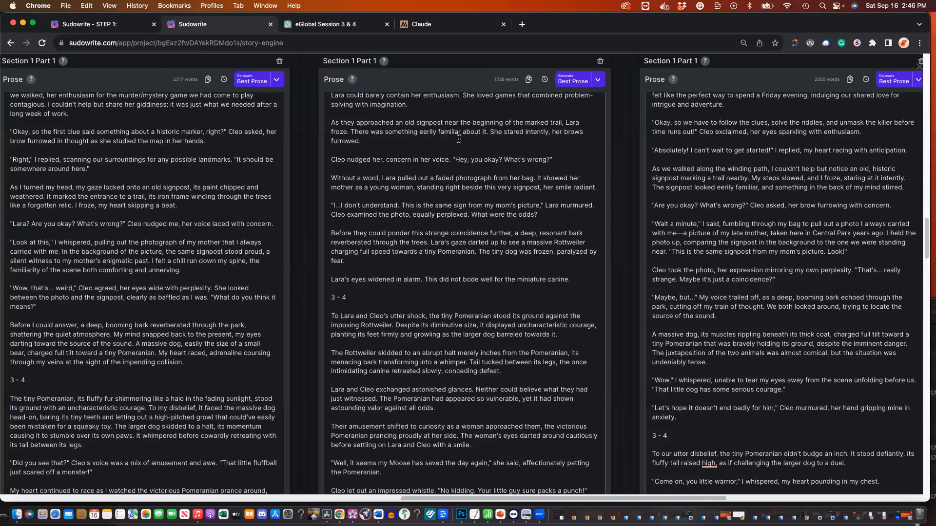
scroll(459, 139, "up", 5)
scroll(350, 219, "down", 4)
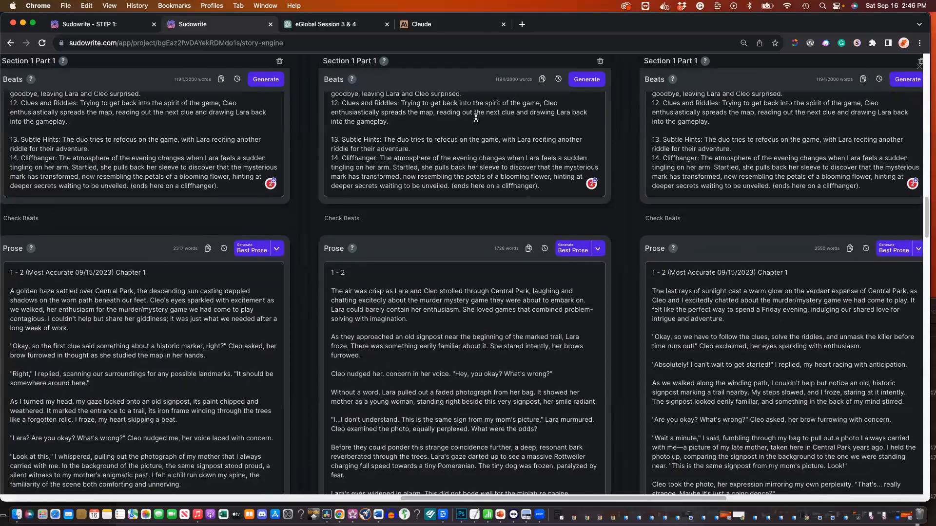
scroll(350, 219, "down", 15)
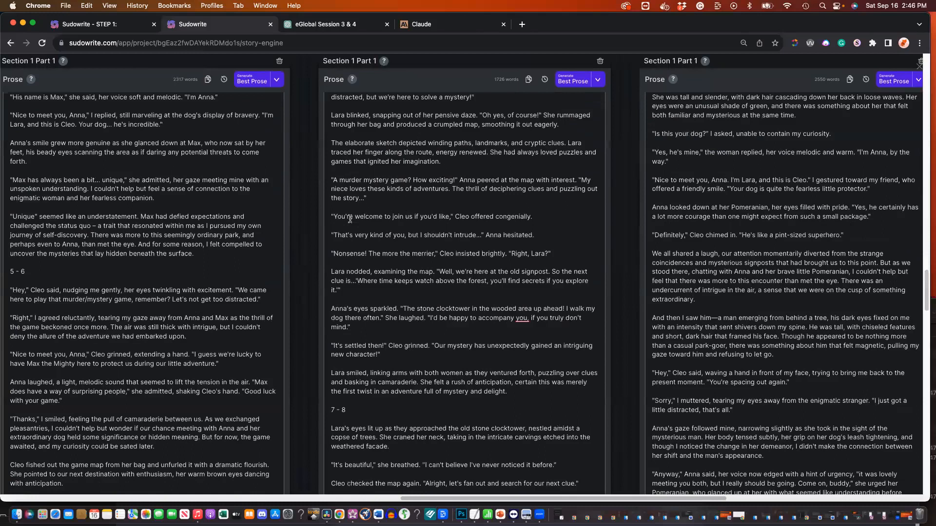
scroll(350, 219, "down", 20)
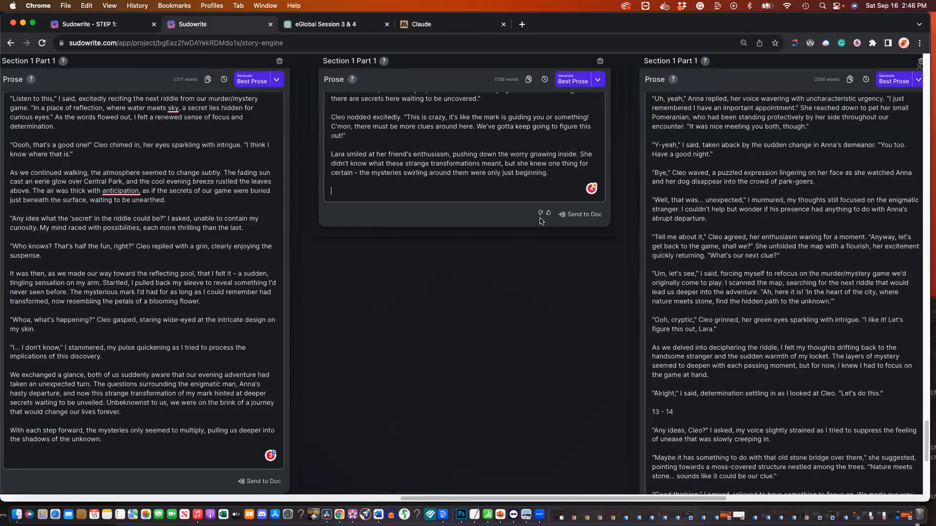
scroll(548, 222, "up", 5)
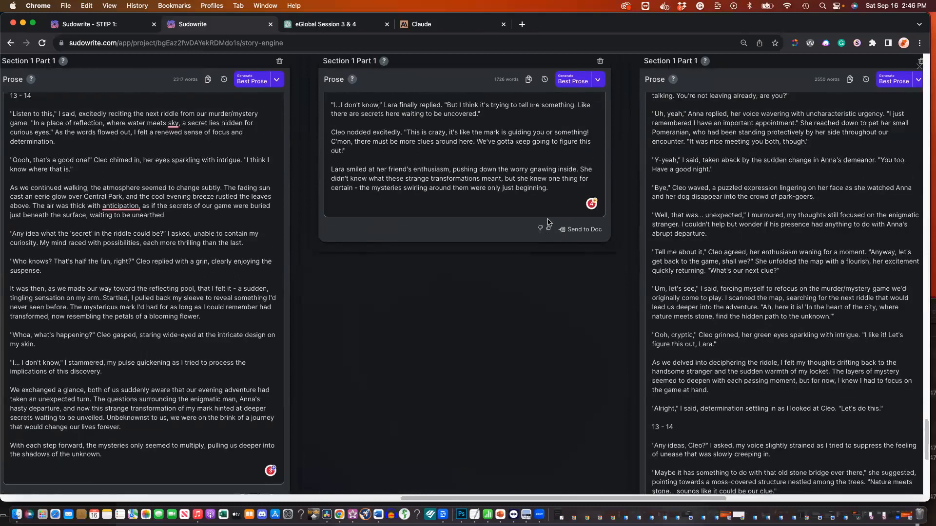
scroll(548, 219, "up", 10)
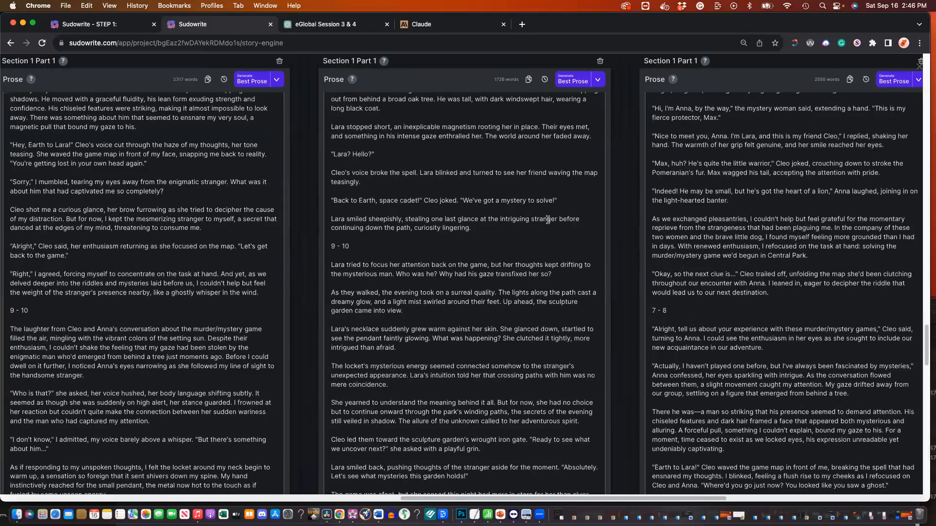
scroll(548, 220, "up", 10)
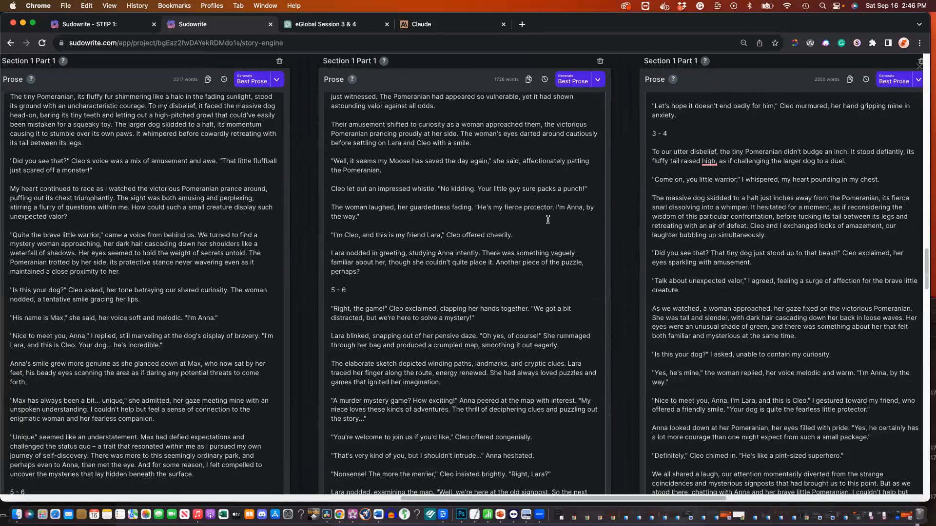
scroll(444, 188, "up", 10)
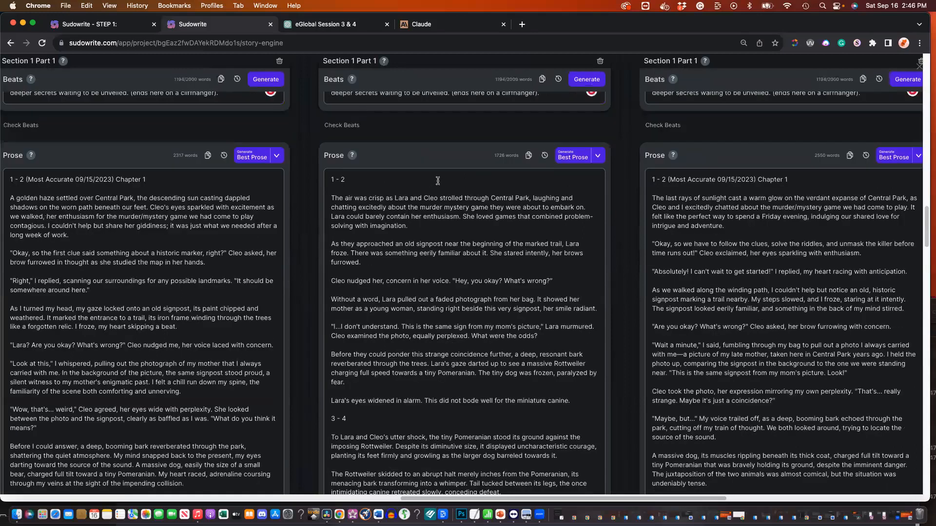
Label the middle prose version's heading "1 - 2 (Best Prose 09/15/2023) Chapter 1", reusing the neighbouring version's heading and keeping a blank line below it
left_click_drag(798, 177, 649, 177)
key("super+c")
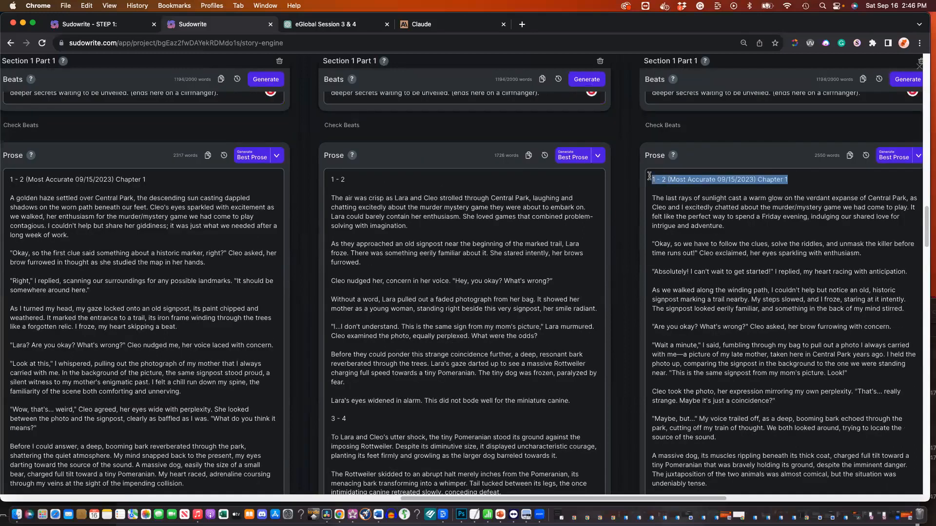
triple_click(424, 184)
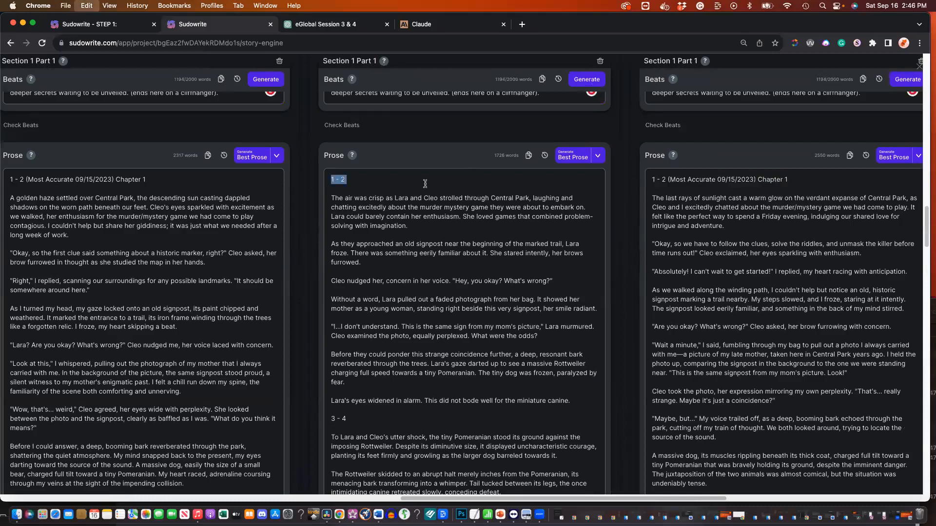
key("super+v")
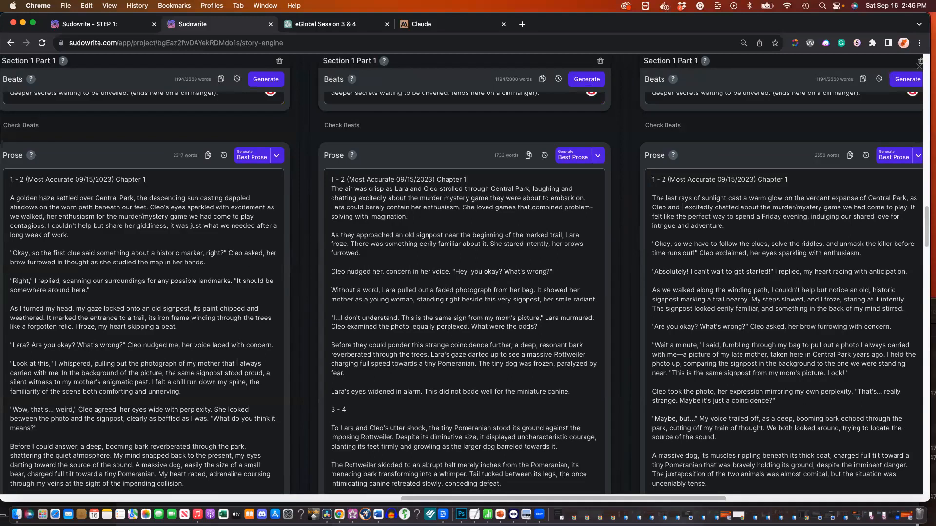
key("Return")
left_click_drag(393, 179, 349, 179)
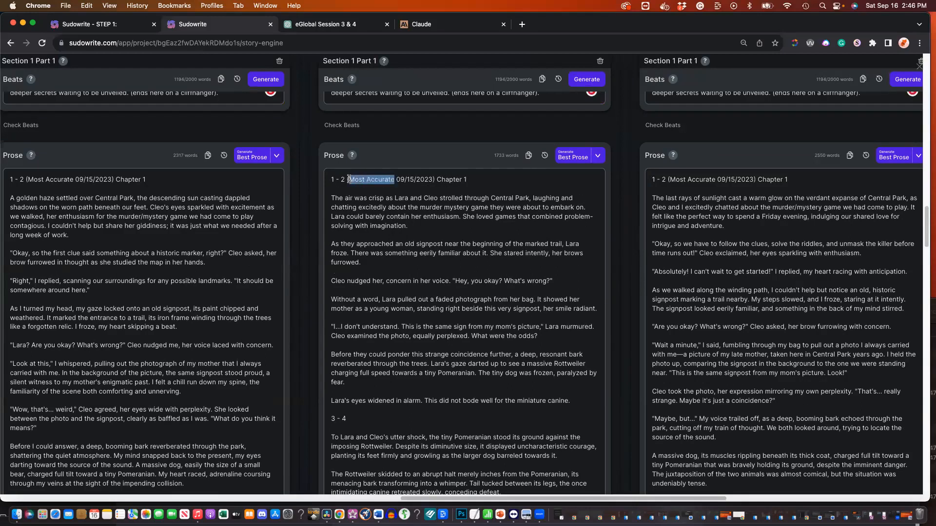
Examine the 13 - 14 passage and the closing paragraphs of the Best Prose version
scroll(414, 234, "down", 20)
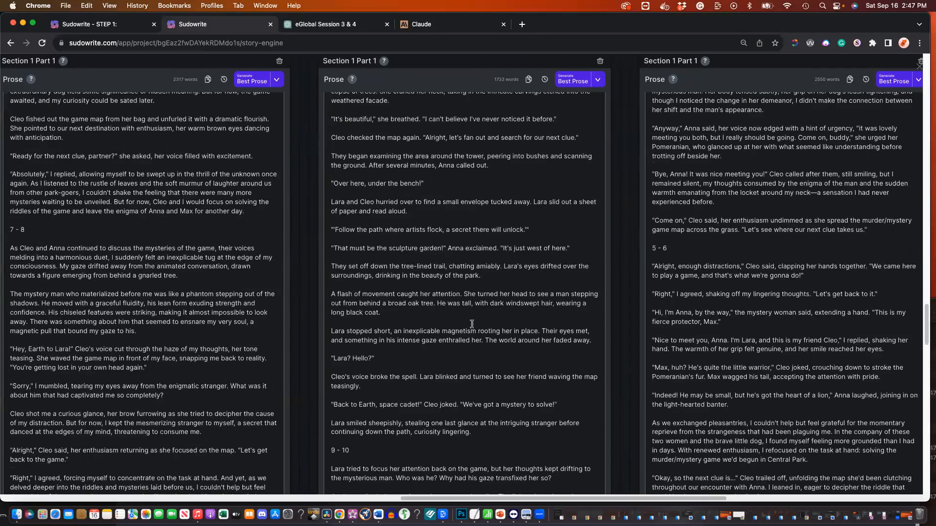
scroll(548, 339, "down", 10)
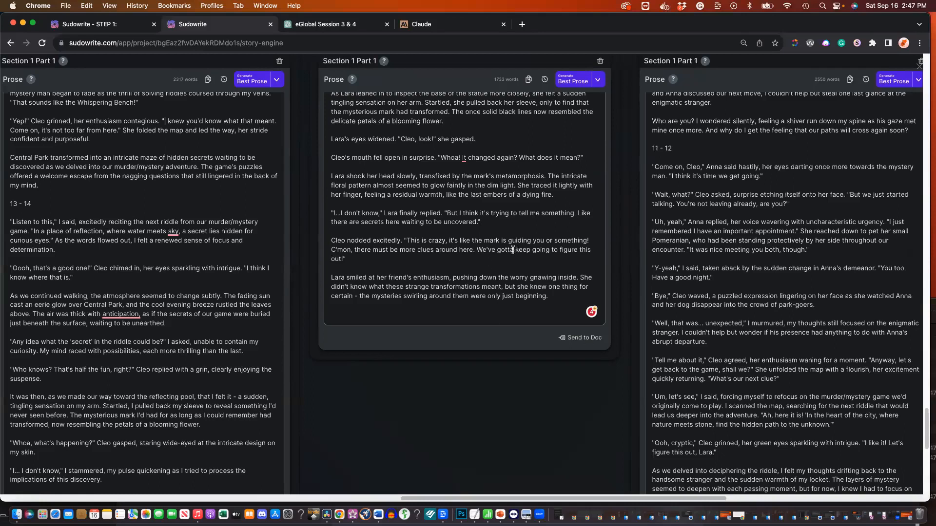
left_click_drag(363, 260, 326, 195)
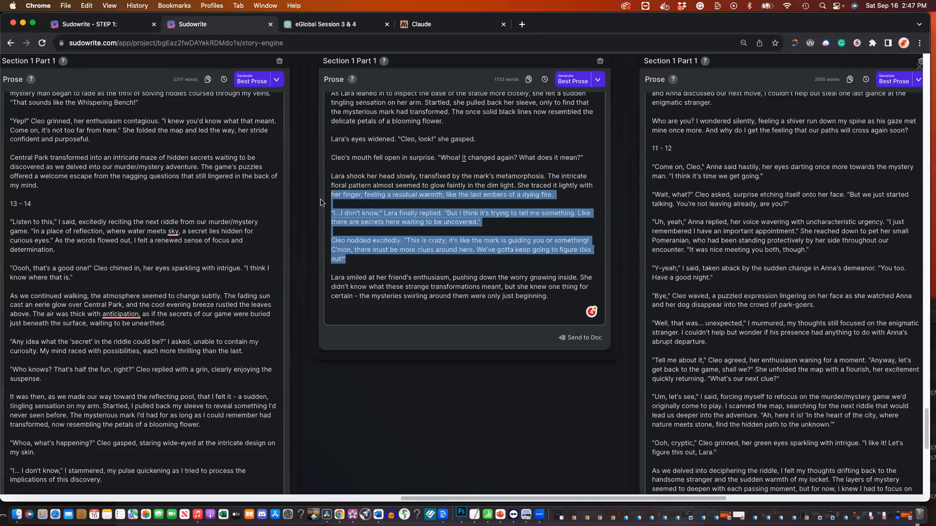
left_click(399, 309)
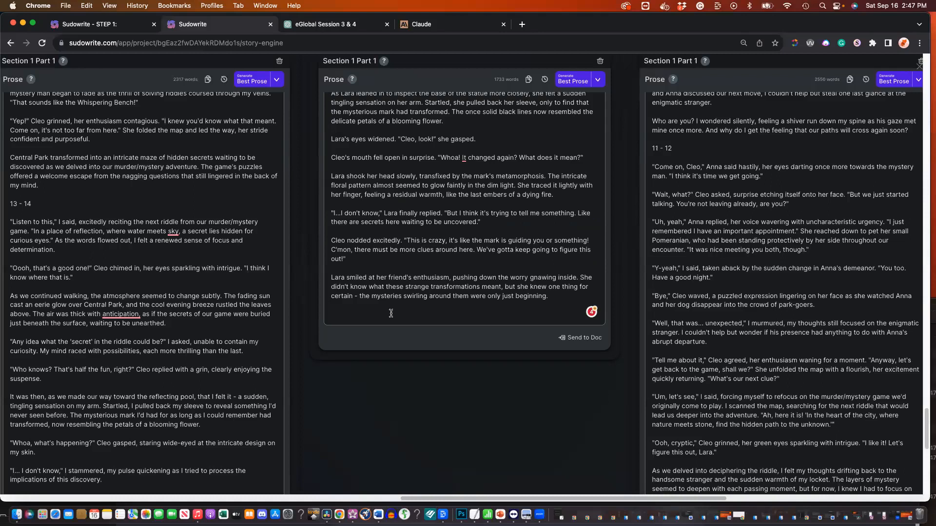
scroll(391, 313, "up", 5)
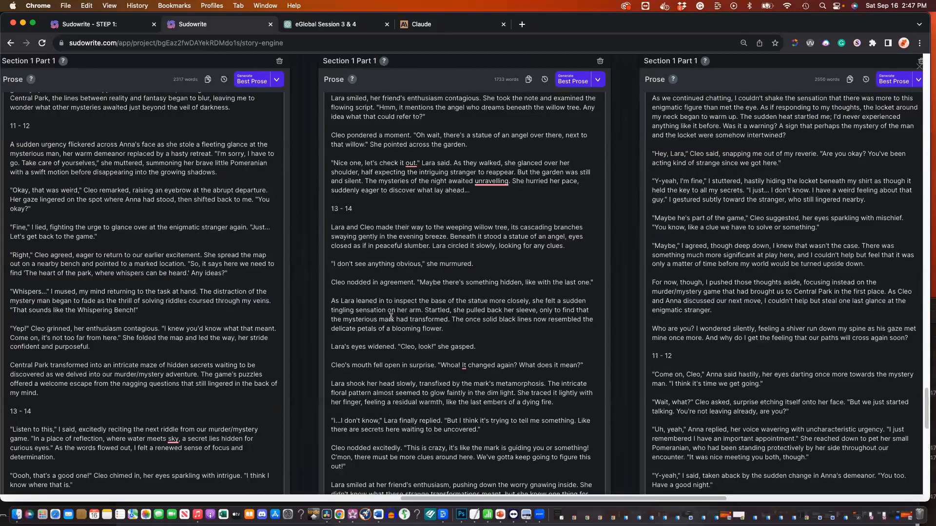
scroll(391, 317, "up", 7)
scroll(391, 316, "up", 10)
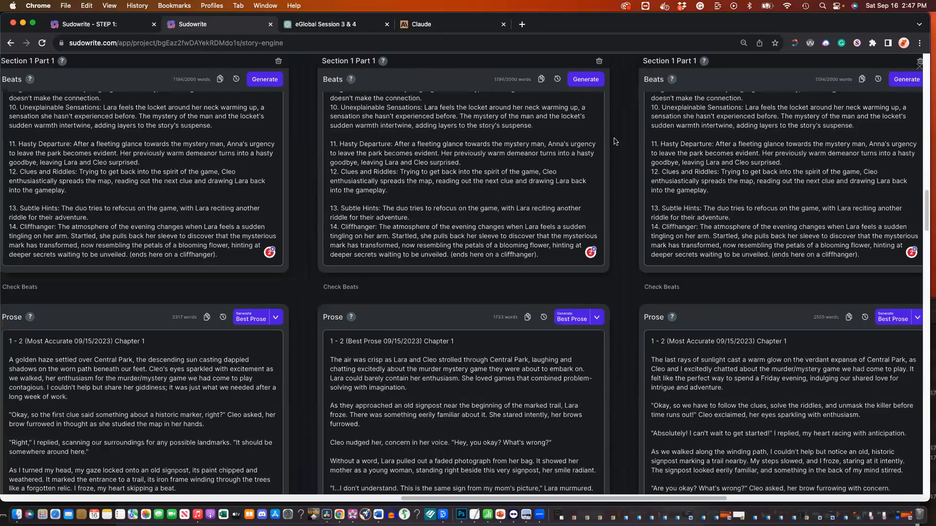
Create another Section 1 Part 1 and fill its beats with a copy of the existing Part 1 beats
scroll(616, 153, "up", 4)
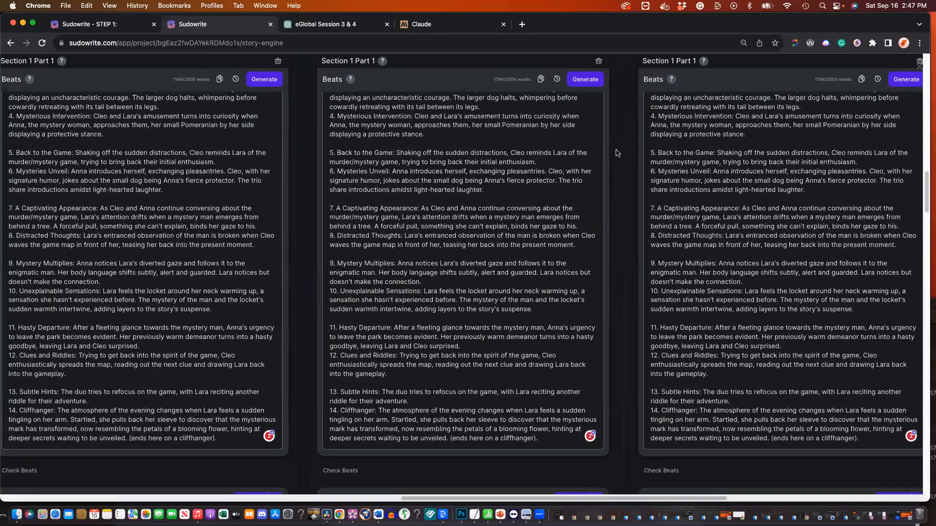
scroll(616, 153, "up", 1)
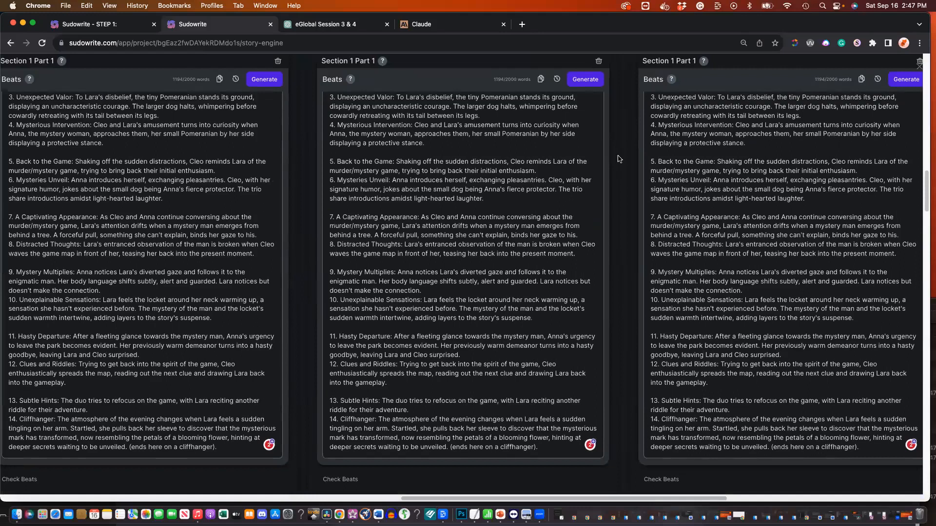
scroll(616, 153, "up", 10)
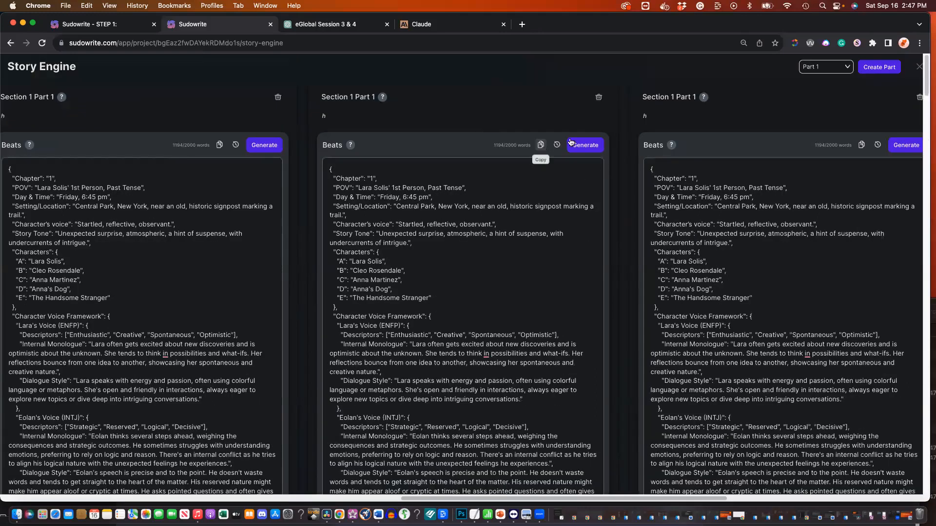
left_click(849, 69)
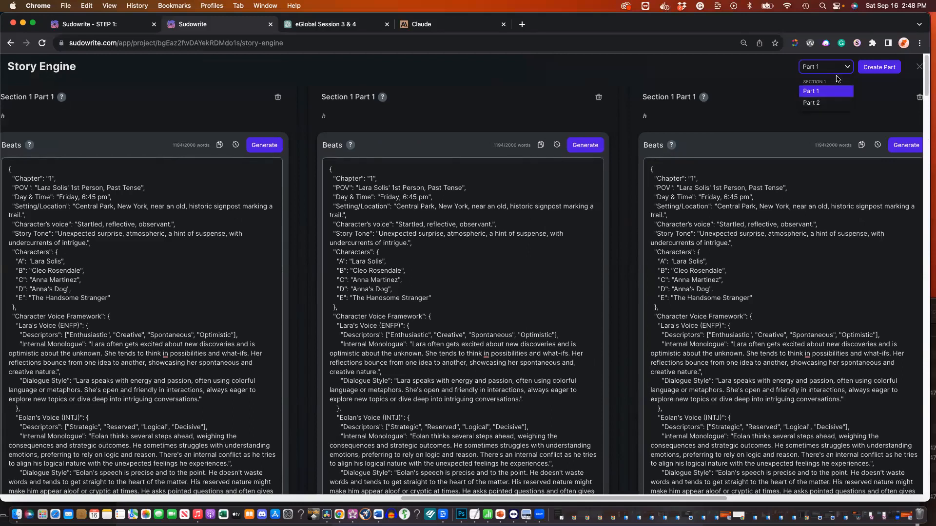
left_click(878, 67)
left_click(186, 163)
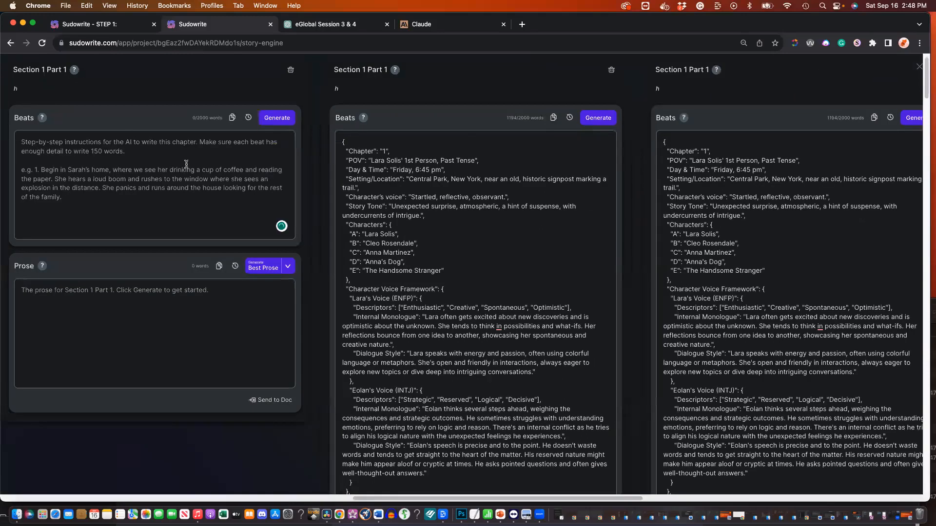
key("super+v")
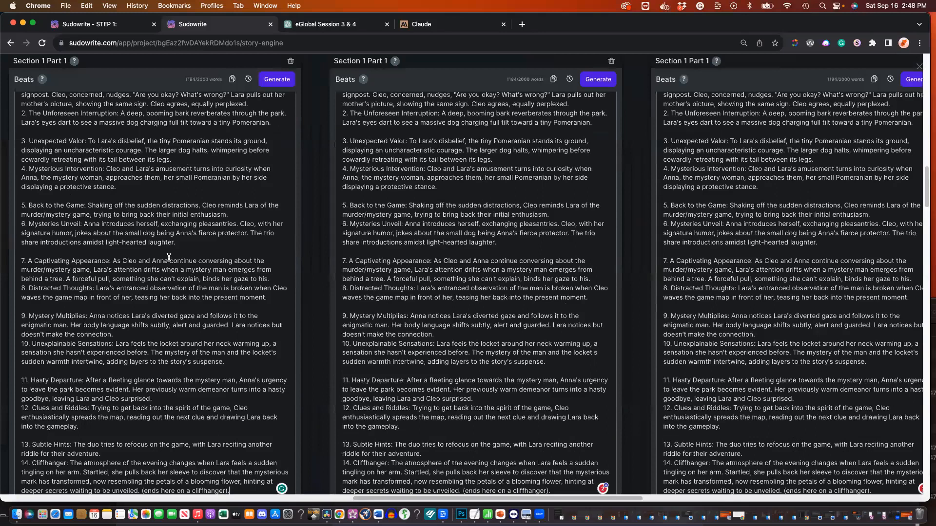
Generate the prose of the newly added Section 1 Part 1 in Fastest mode
scroll(173, 251, "down", 10)
scroll(173, 251, "left", 3)
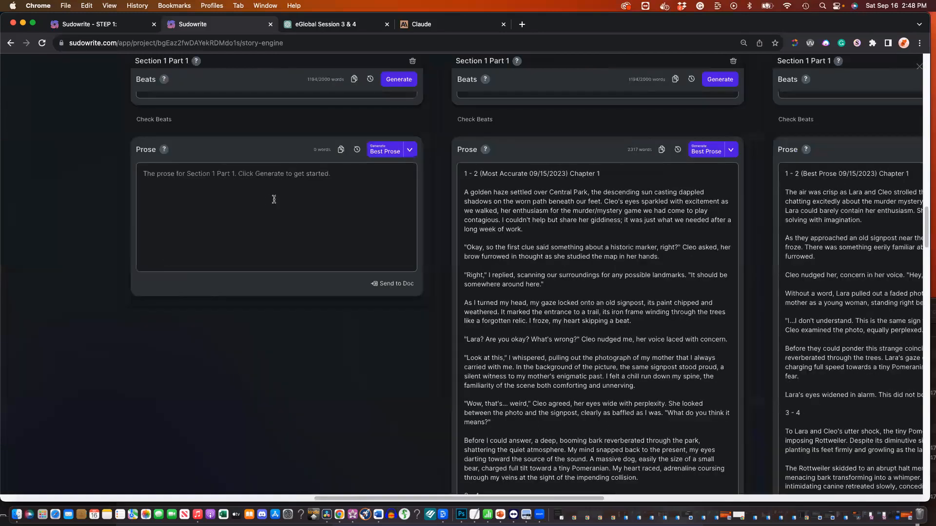
scroll(274, 199, "up", 10)
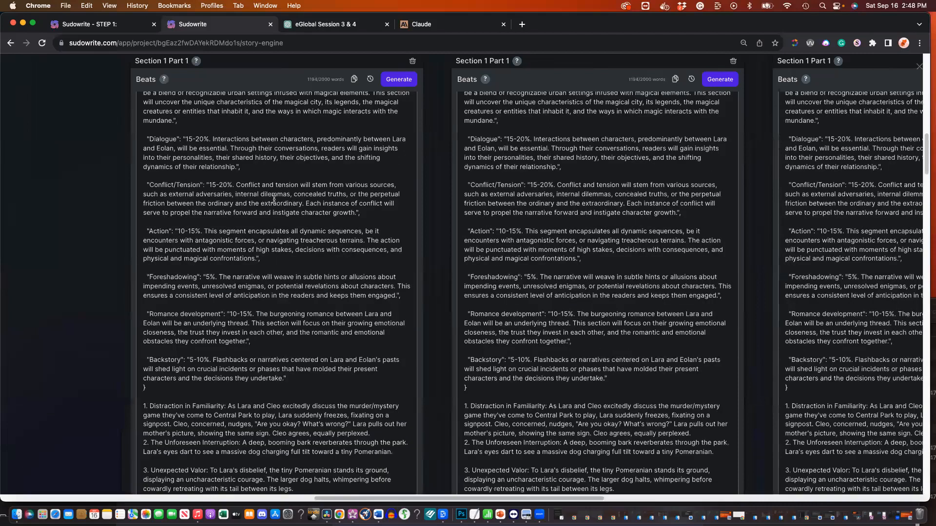
scroll(252, 119, "up", 5)
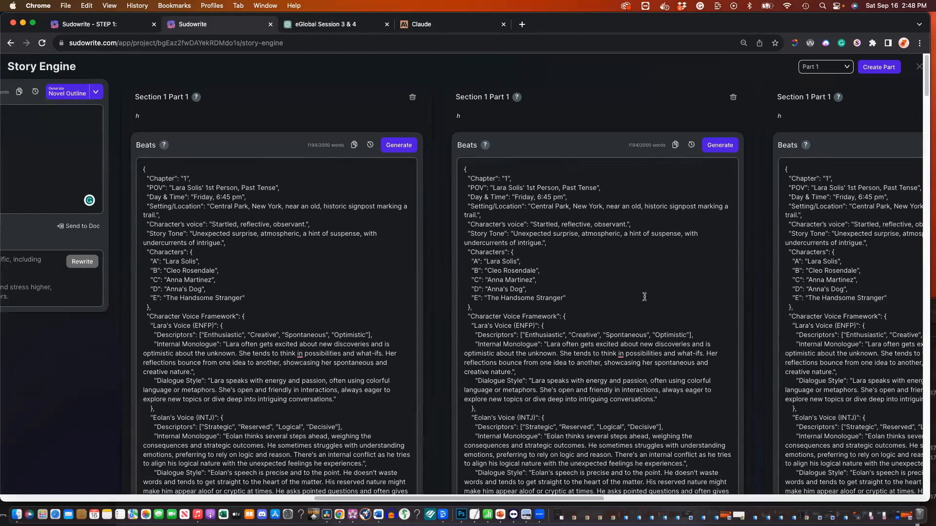
scroll(644, 297, "down", 10)
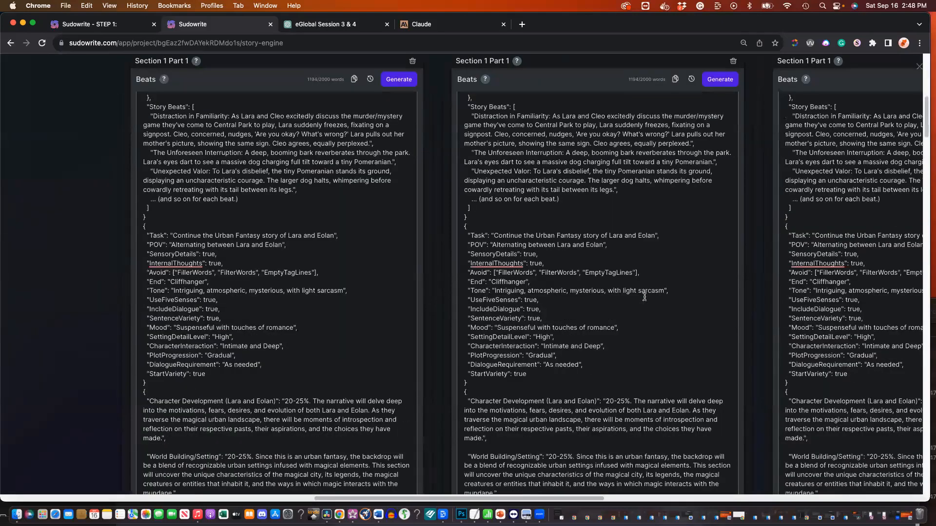
scroll(644, 297, "down", 10)
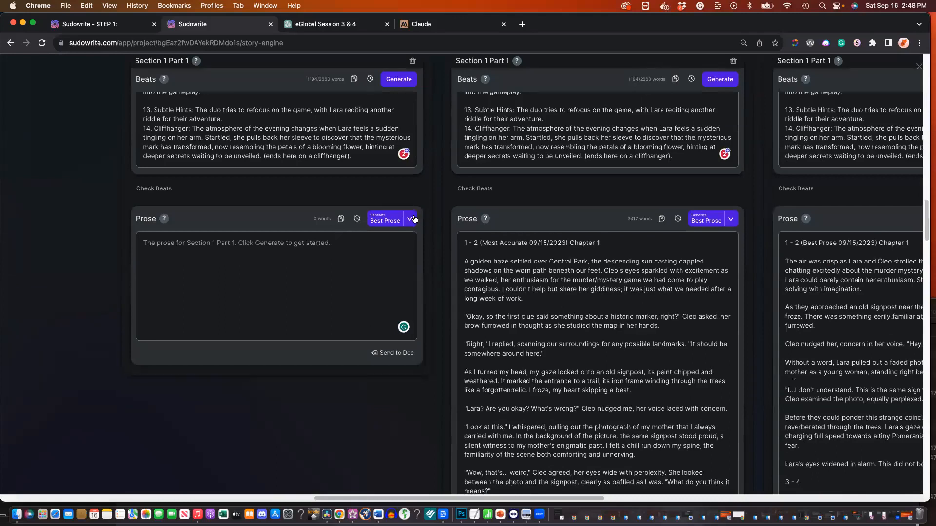
left_click(415, 219)
left_click(397, 283)
left_click(278, 251)
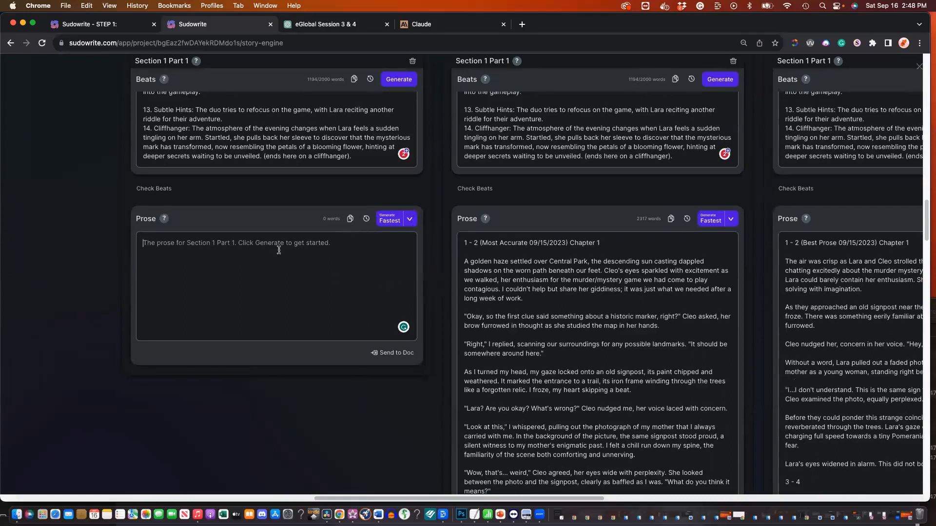
left_click(386, 224)
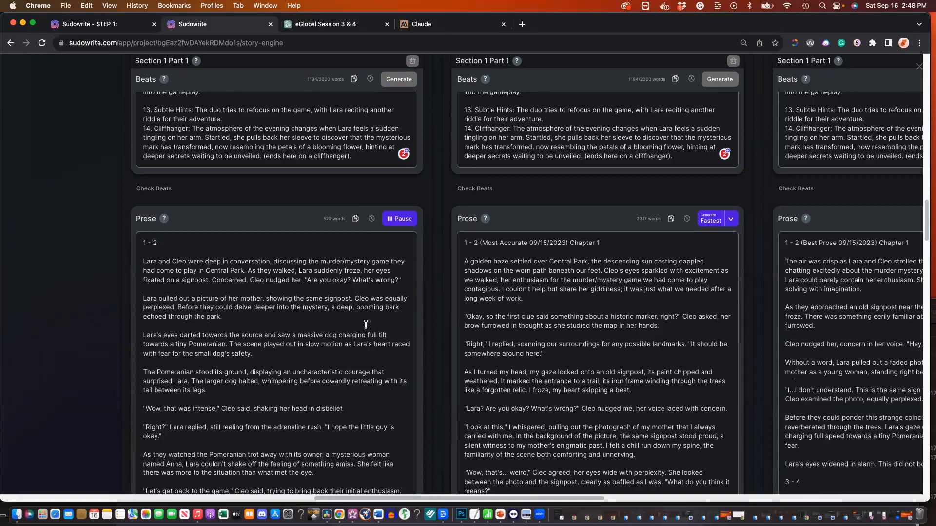
Review the 1 - 2 passage of the Fastest version being generated against the Most Accurate version beside it
scroll(365, 325, "down", 2)
scroll(365, 325, "down", 4)
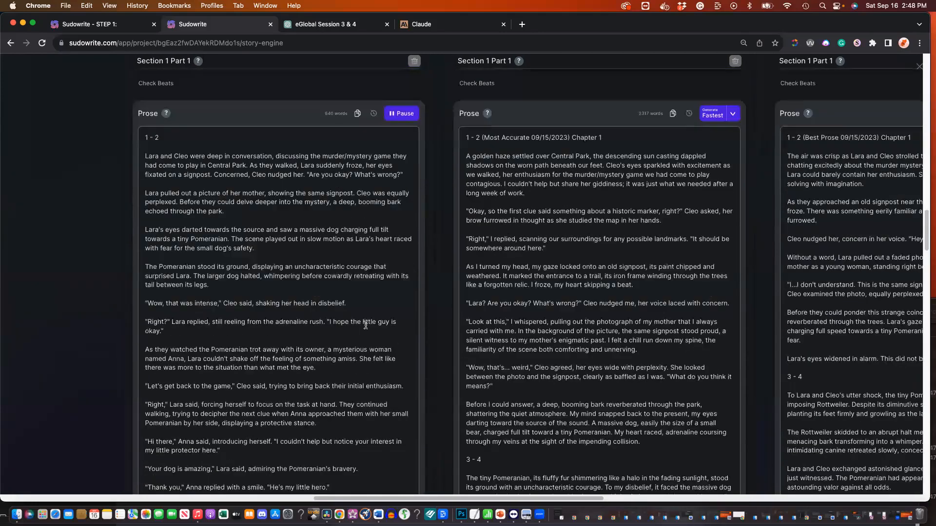
scroll(366, 325, "down", 4)
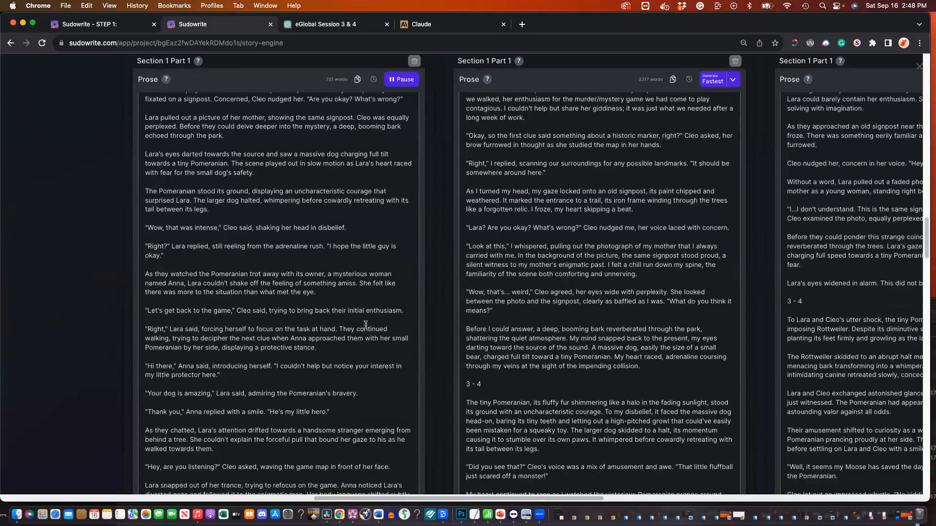
scroll(365, 325, "down", 8)
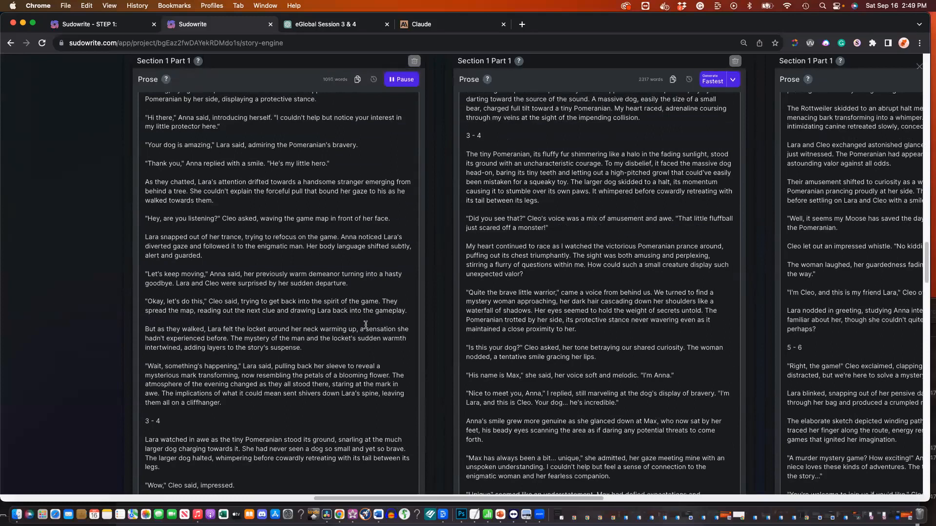
scroll(366, 325, "up", 15)
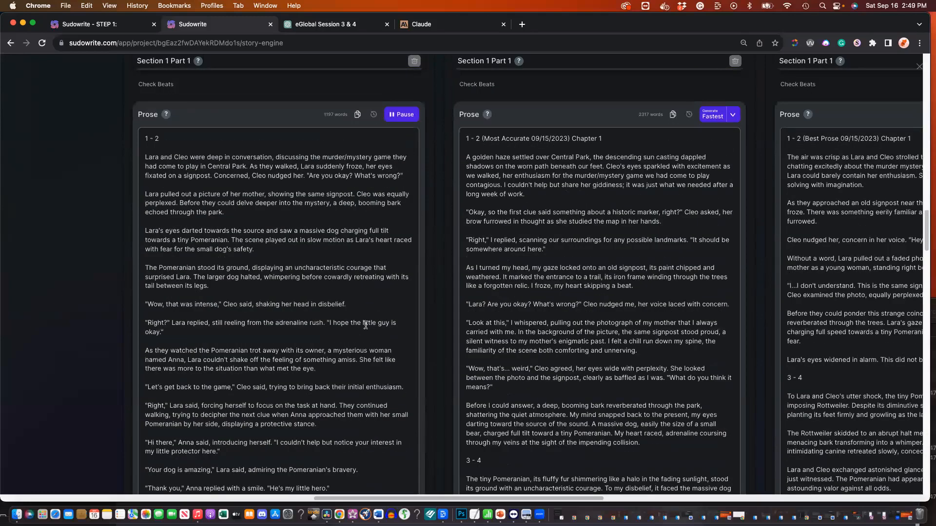
Replace the "1 - 2" heading of the newest Part 1 prose with a copy of the heading "1 - 2 (Most Accurate 09/15/2023) Chapter 1"
scroll(365, 325, "up", 1)
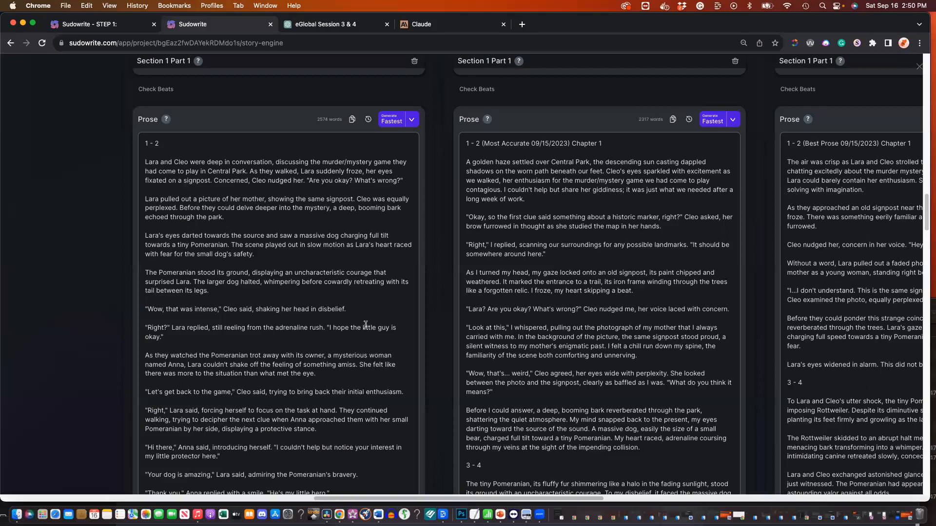
scroll(365, 324, "down", 3)
scroll(393, 373, "up", 3)
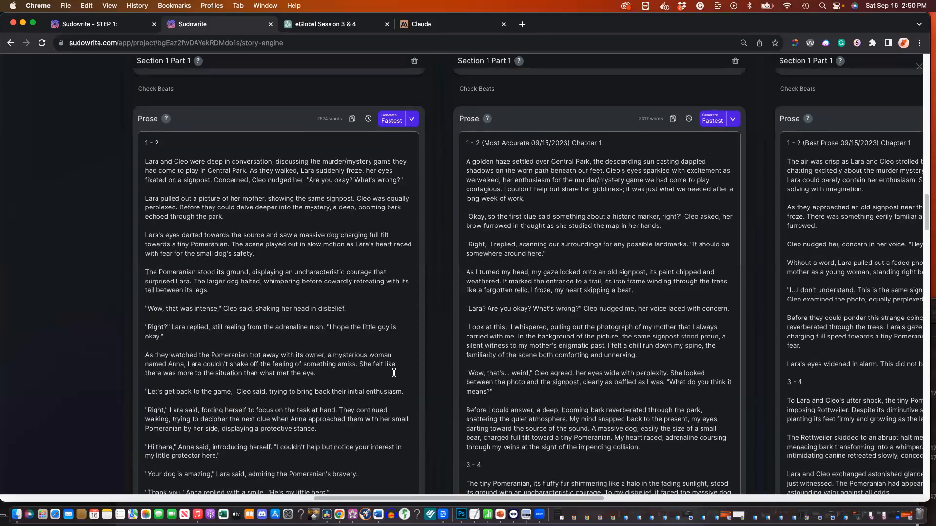
scroll(394, 373, "right", 1)
scroll(394, 373, "right", 5)
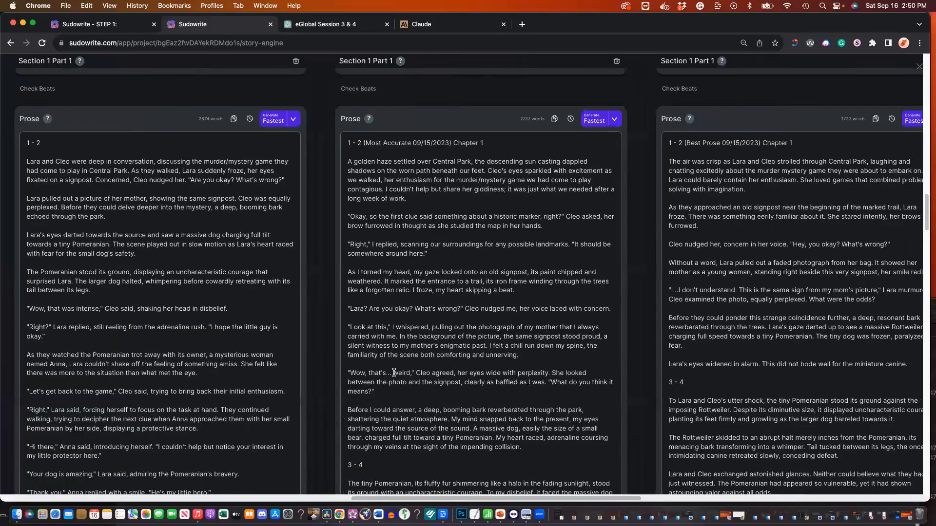
scroll(117, 118, "right", 1)
left_click_drag(510, 142, 341, 140)
key("super+c")
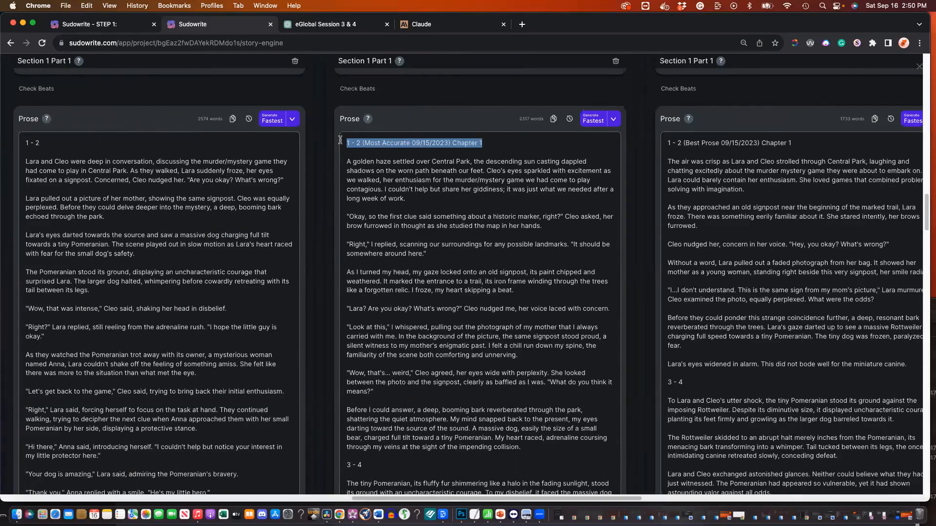
left_click(127, 140)
left_click_drag(59, 141, 20, 141)
key("super+v")
Change the mode name in the newest prose's heading to "Fastest" so it reads "1 - 2 (Fastest 09/15/2023) Chapter 1"
left_click_drag(89, 142, 81, 141)
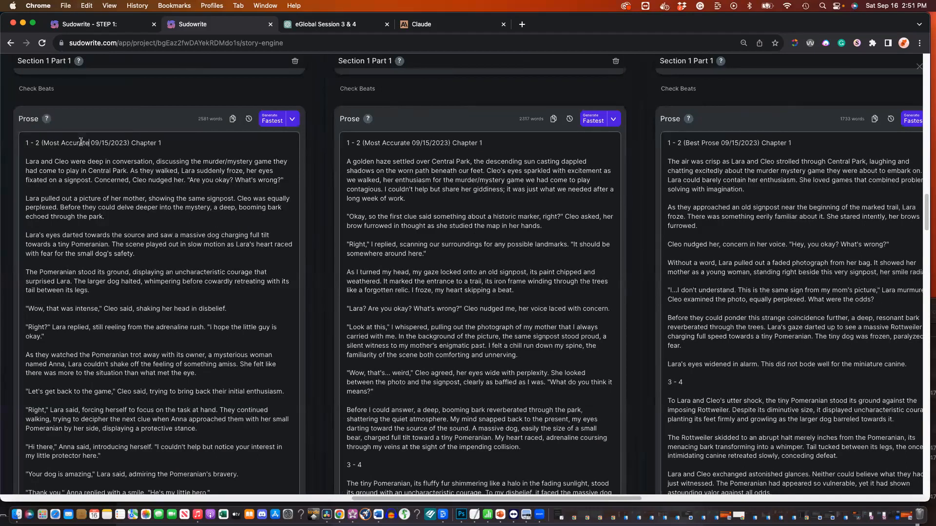
left_click(44, 143, "shift")
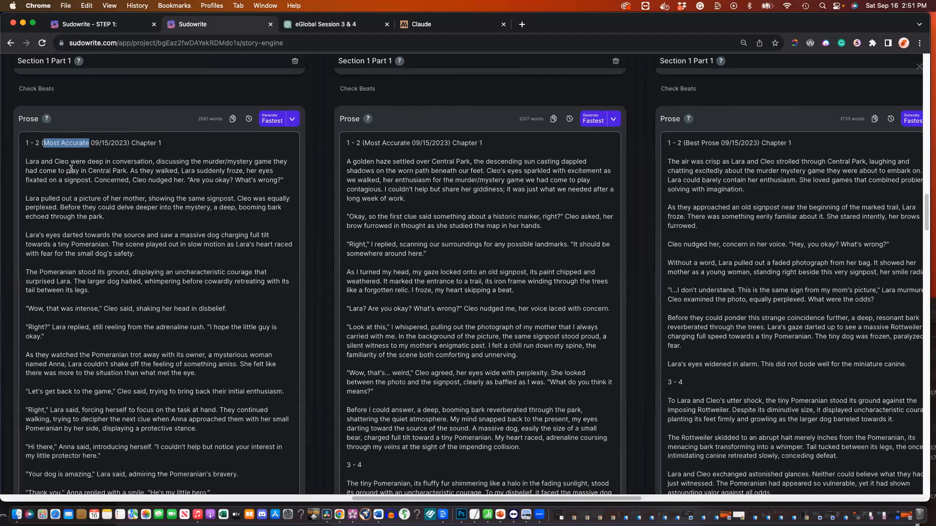
type("Fastest")
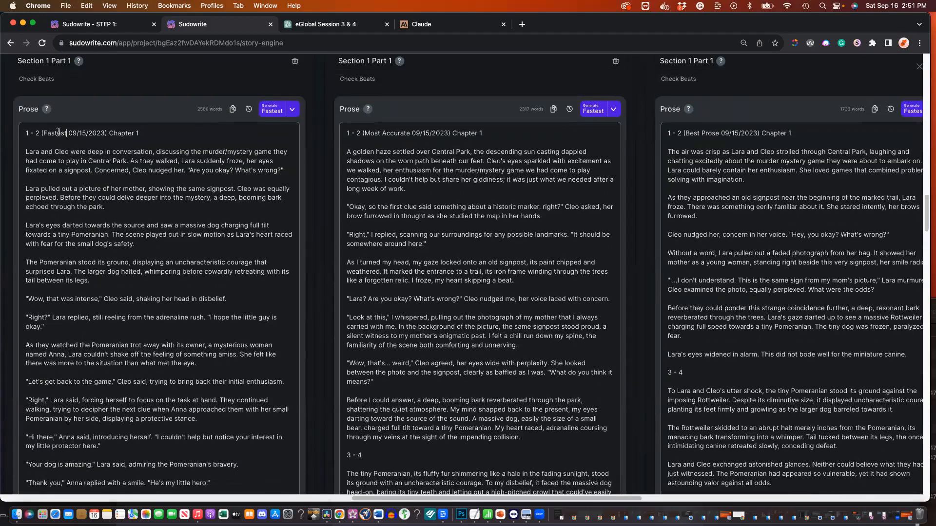
left_click_drag(51, 133, 60, 133)
Compare the 1 - 2 passages of the Best Prose, Most Accurate and Fastest versions and find where each one's 3 - 4 passage begins
scroll(112, 287, "down", 2)
scroll(112, 287, "up", 1)
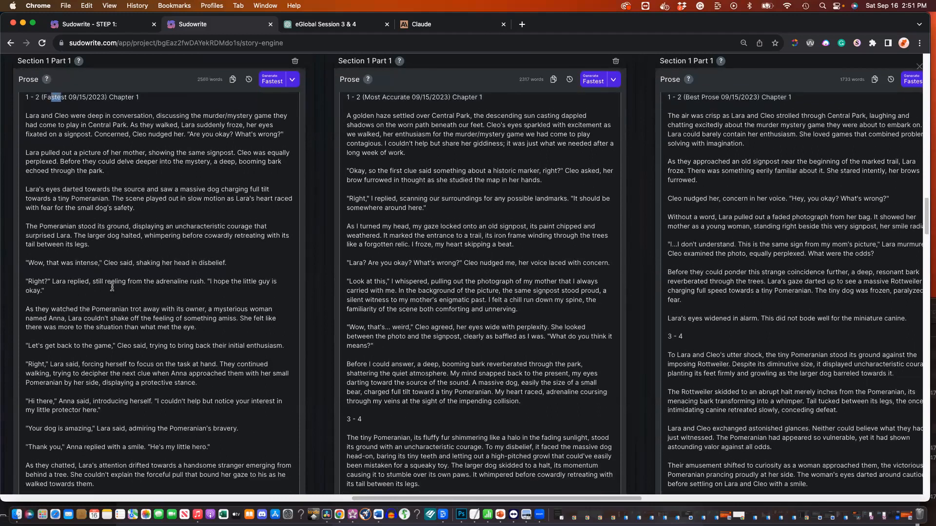
left_click_drag(695, 343, 660, 344)
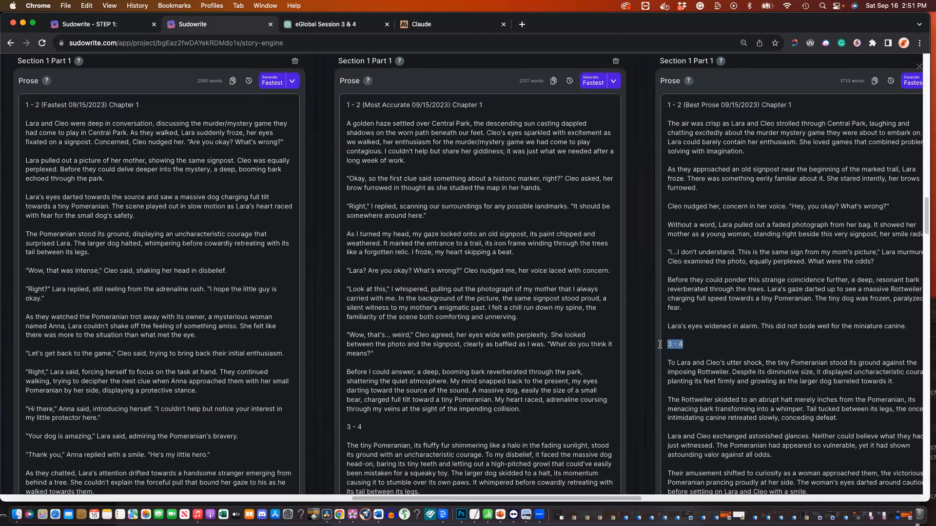
left_click(362, 428)
left_click(346, 428, "shift")
left_click_drag(517, 408, 347, 372)
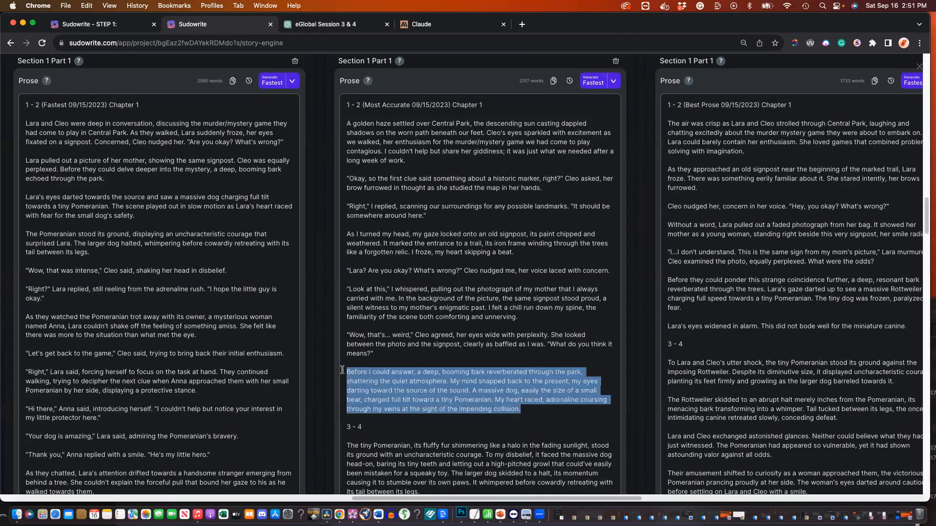
left_click_drag(520, 318, 369, 298)
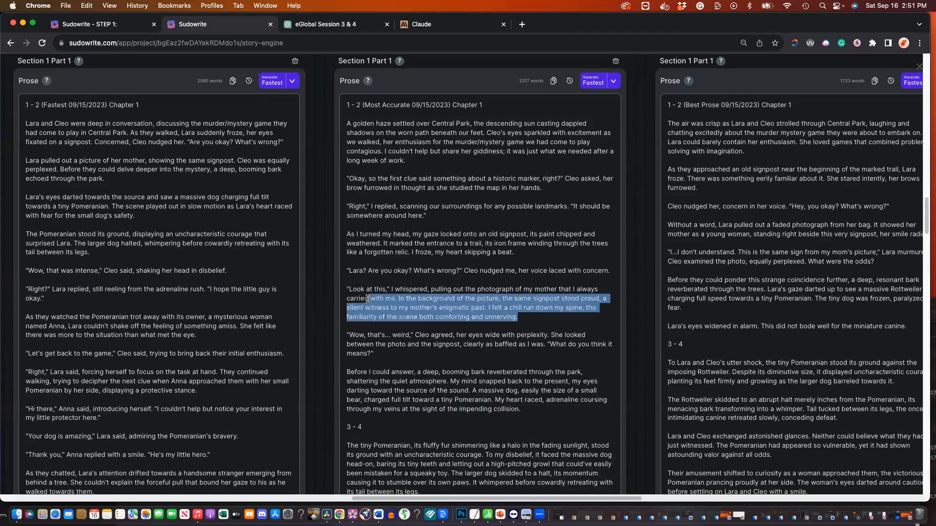
scroll(120, 310, "down", 1)
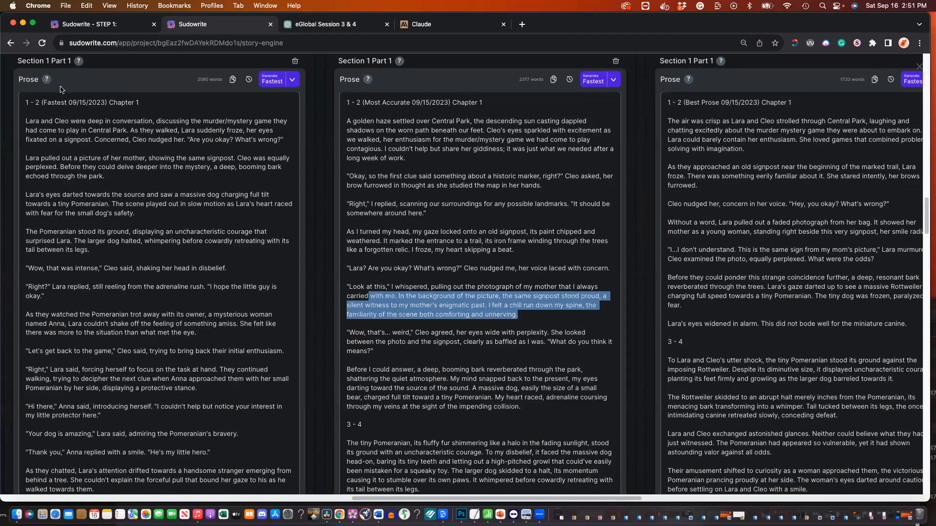
scroll(84, 317, "down", 8)
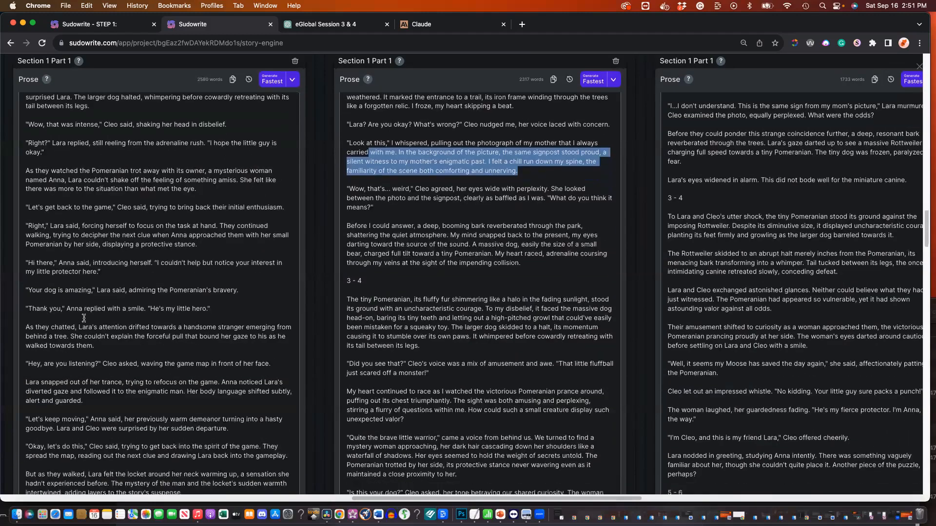
scroll(84, 317, "down", 2)
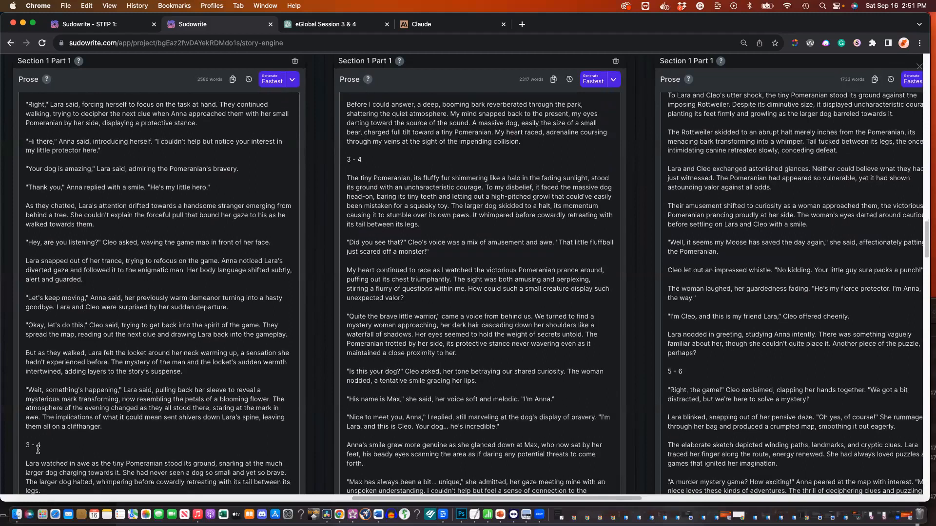
left_click_drag(42, 444, 15, 446)
Compare the word counts of the Fastest, Most Accurate and Best Prose versions of Section 1 Part 1
left_click_drag(195, 81, 217, 85)
scroll(214, 85, "up", 5)
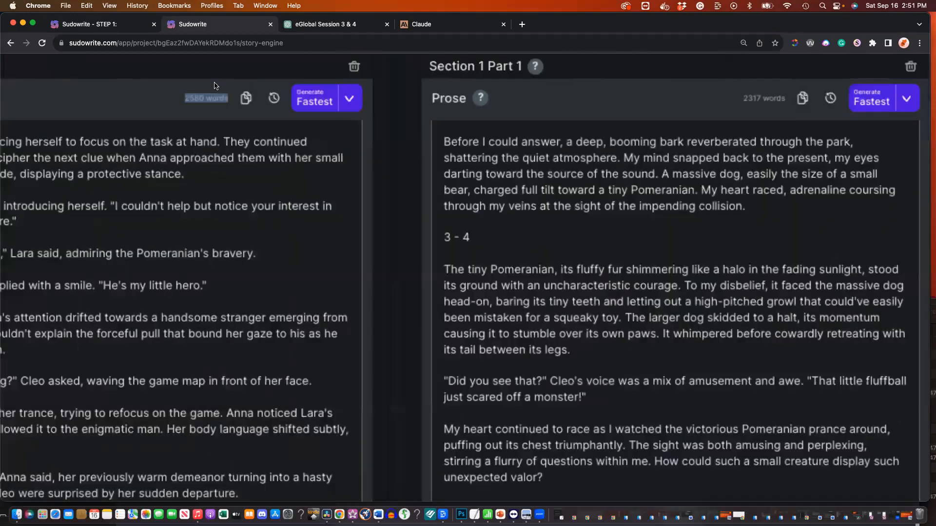
scroll(186, 118, "up", 3)
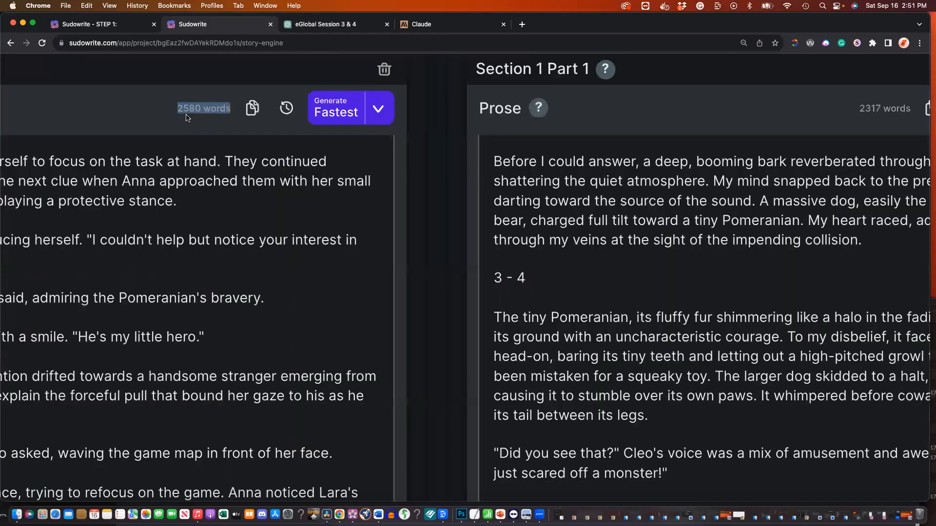
scroll(522, 123, "right", 5)
scroll(522, 123, "right", 4)
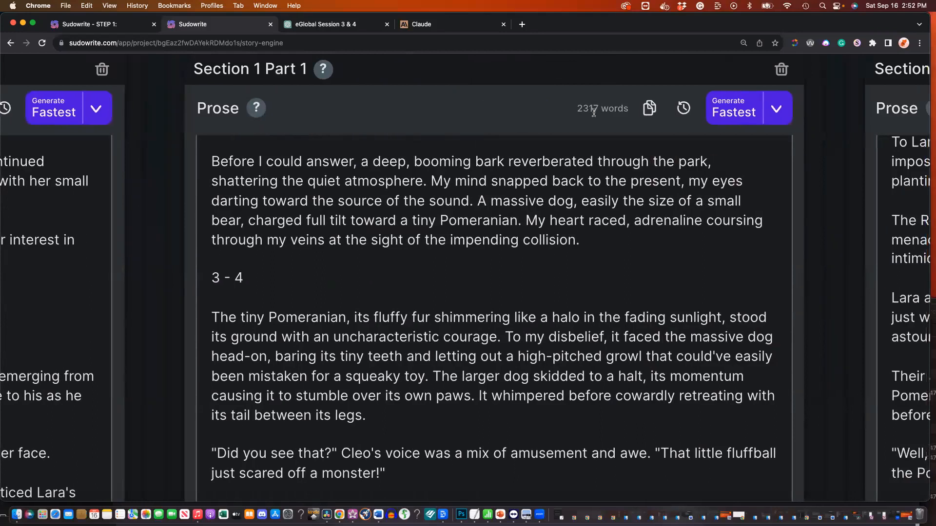
scroll(593, 112, "right", 7)
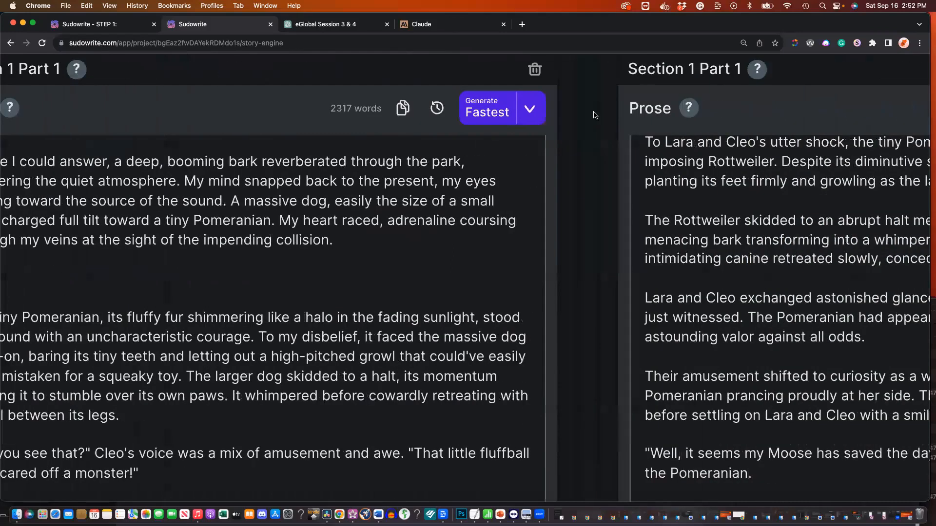
scroll(831, 112, "right", 7)
left_click_drag(793, 108, 763, 111)
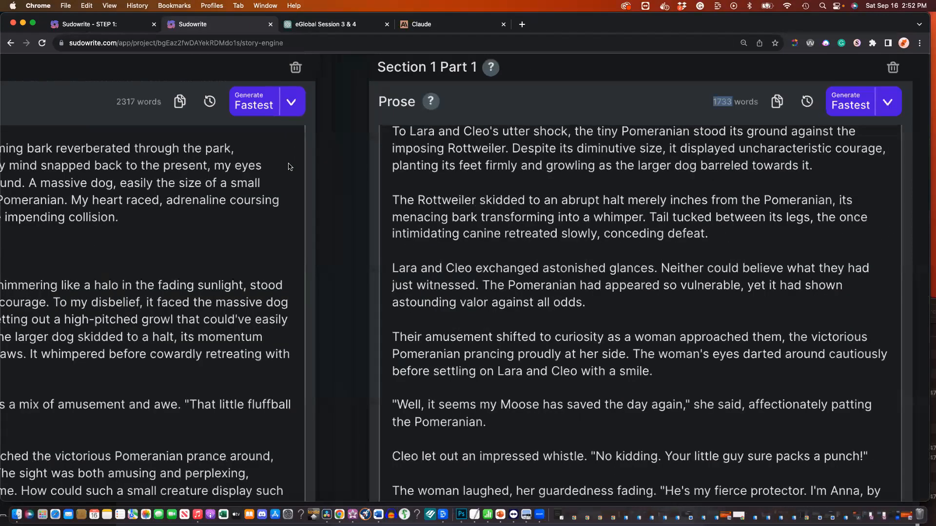
scroll(288, 166, "left", 2)
scroll(288, 167, "down", 3)
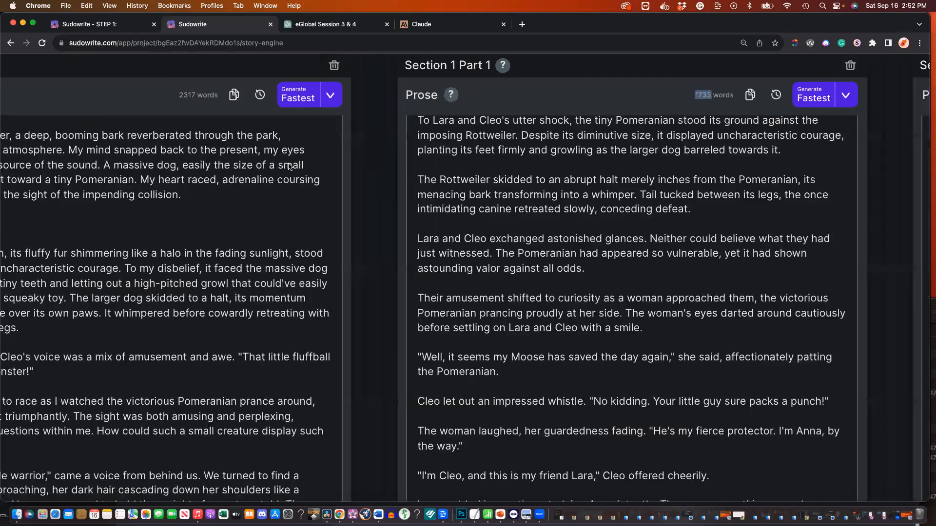
scroll(288, 166, "down", 5)
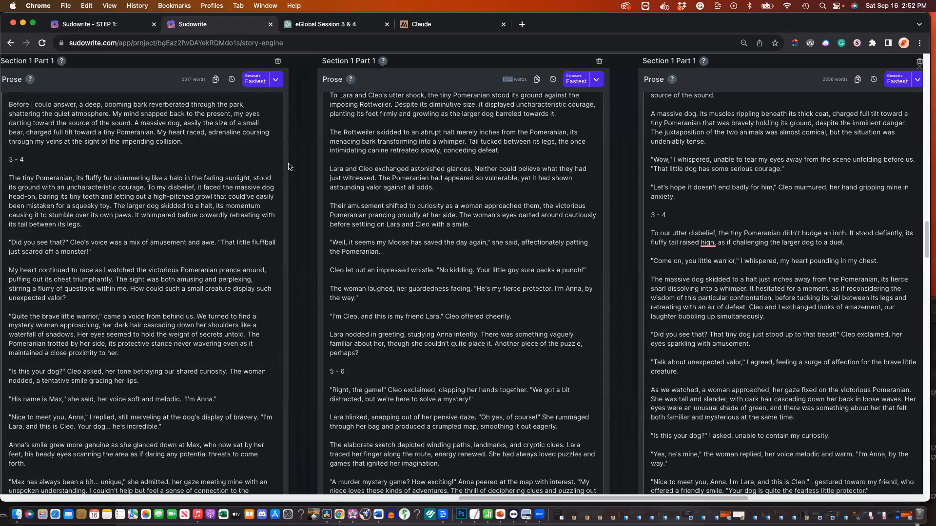
Review the Section 1 Part 2 beats for Chapter 2, including the chapter info, beats and story elements percentages
scroll(290, 166, "left", 5)
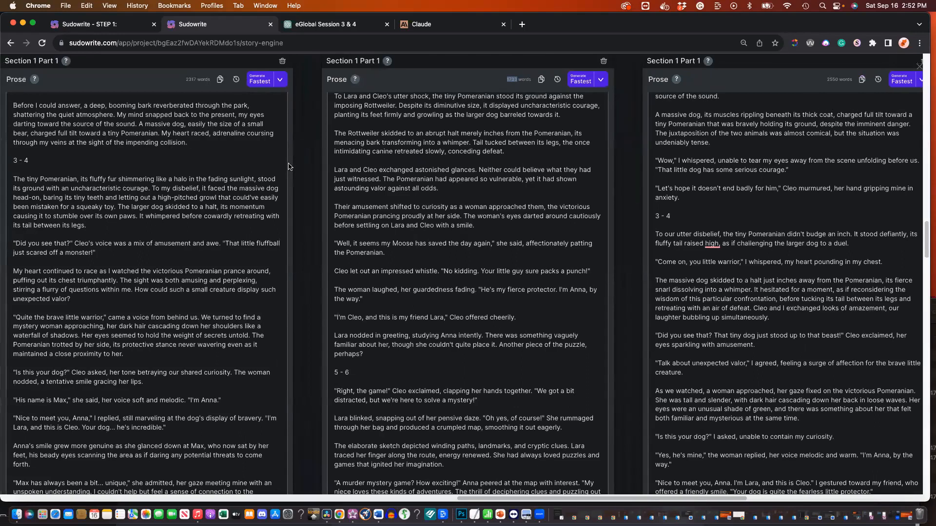
scroll(290, 167, "down", 1)
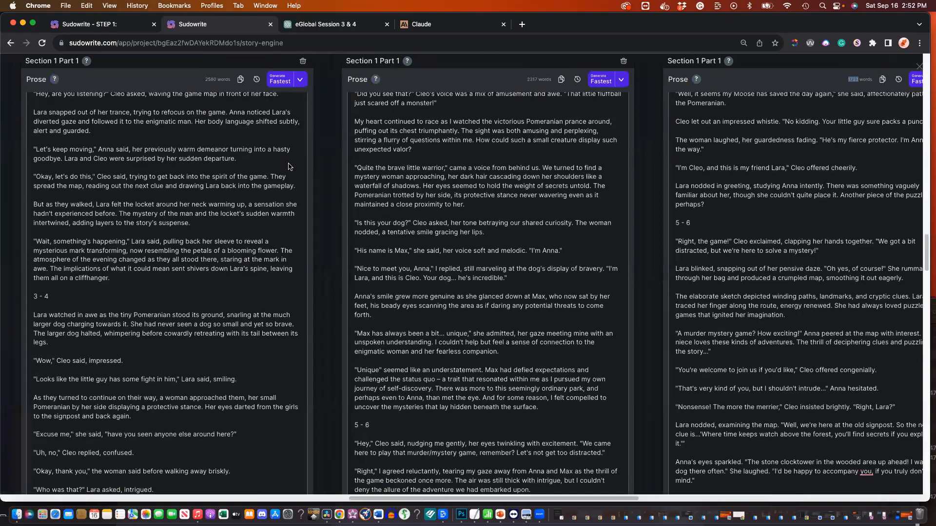
scroll(290, 166, "up", 1)
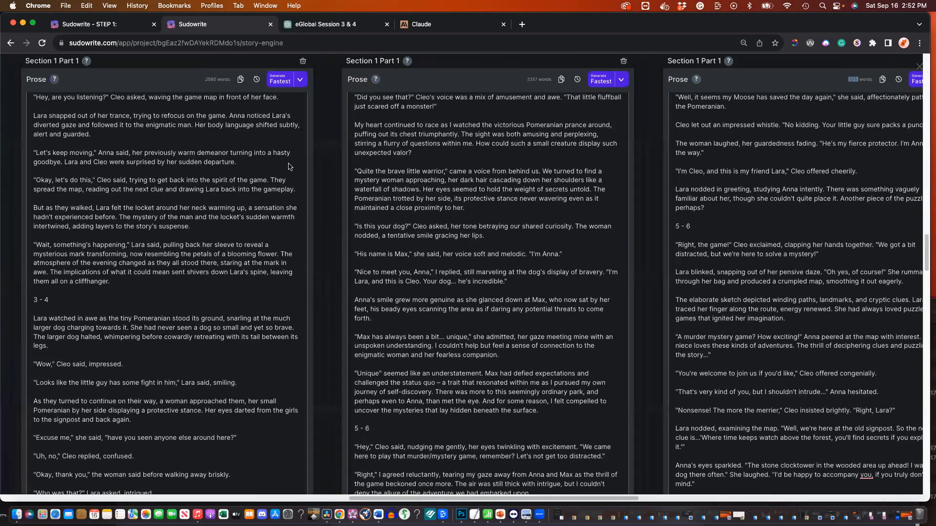
scroll(290, 166, "up", 15)
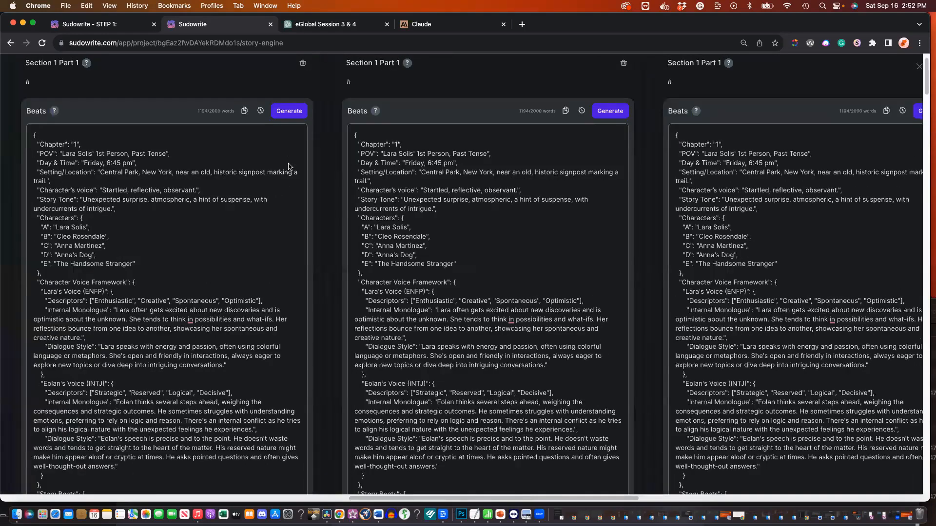
scroll(432, 183, "up", 5)
scroll(533, 185, "right", 3)
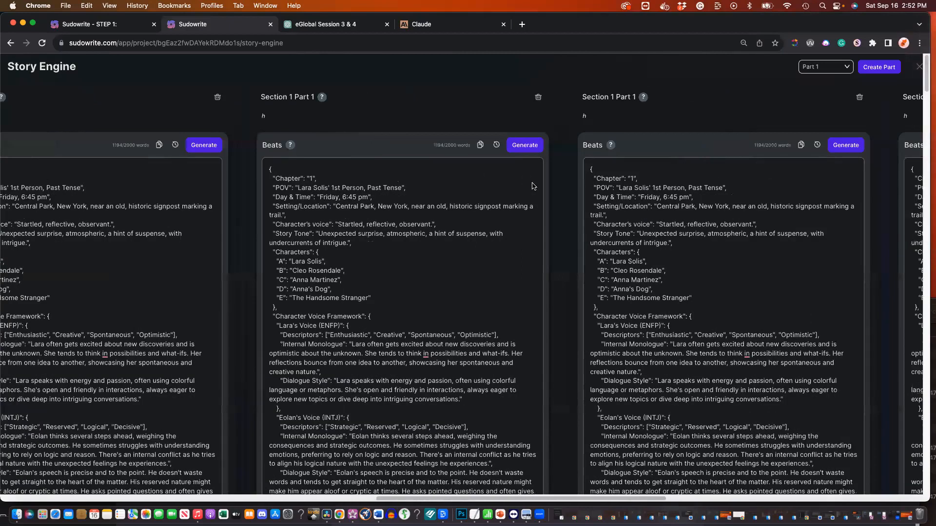
scroll(533, 186, "right", 6)
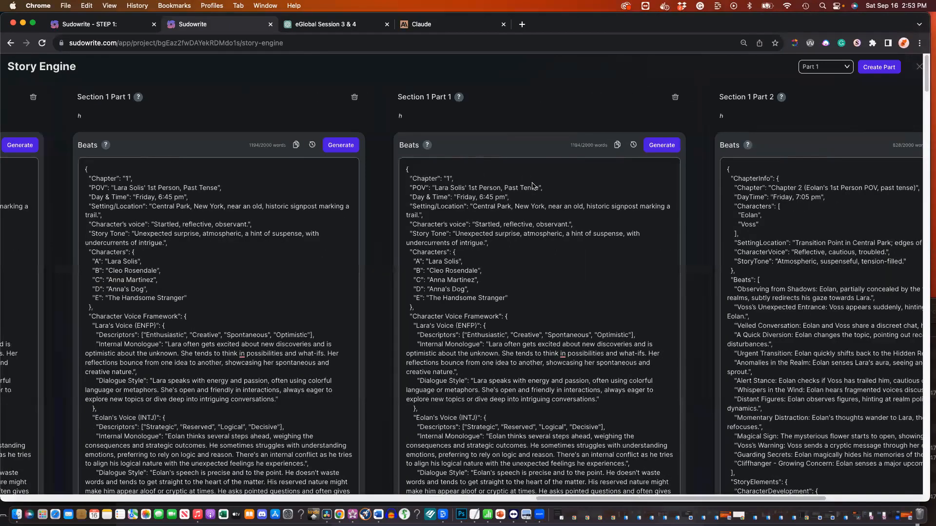
scroll(532, 185, "right", 10)
scroll(533, 186, "down", 2)
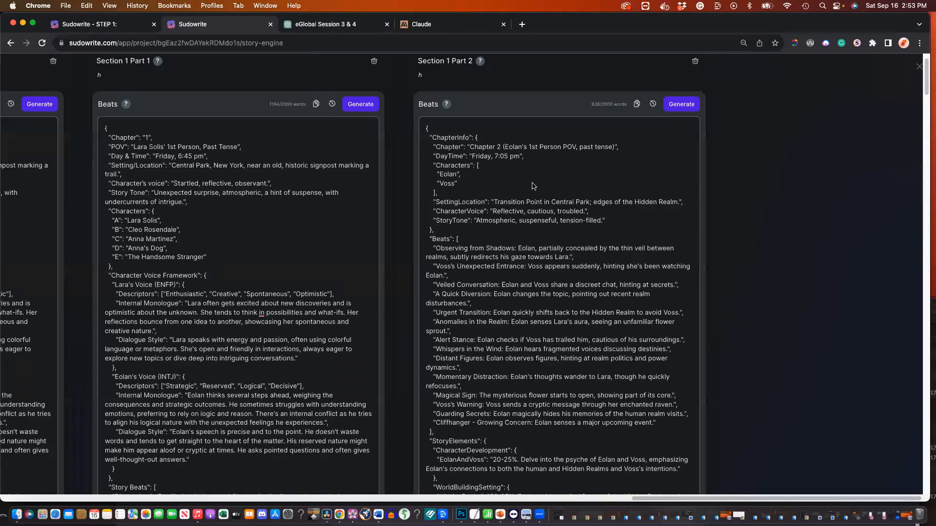
scroll(532, 185, "down", 1)
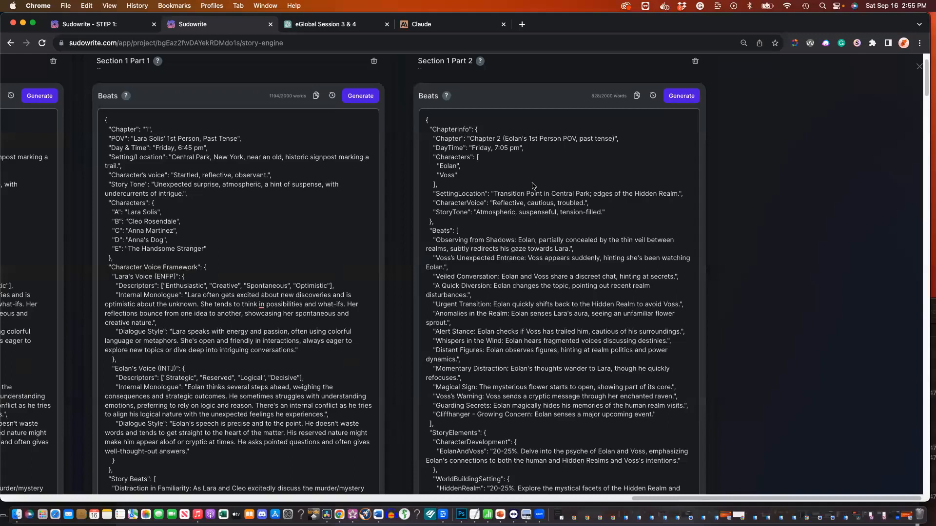
scroll(533, 186, "down", 5)
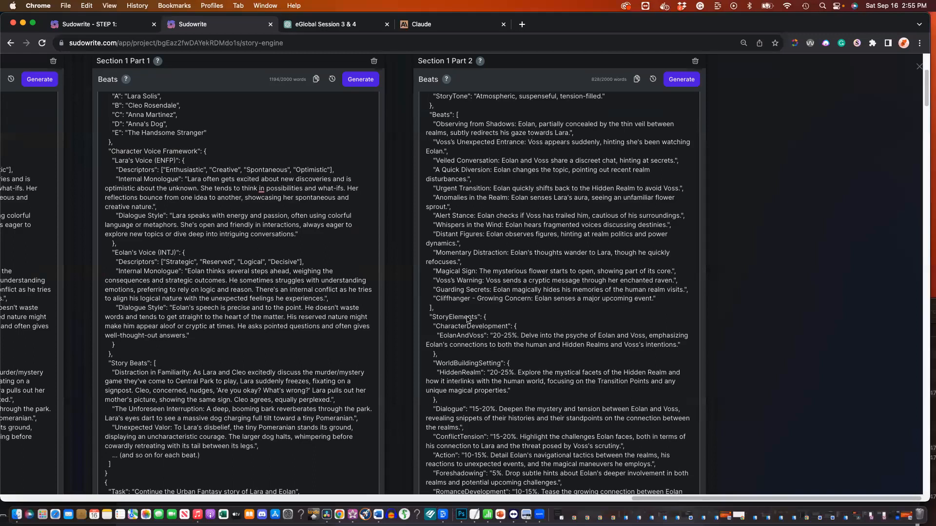
scroll(467, 319, "down", 3)
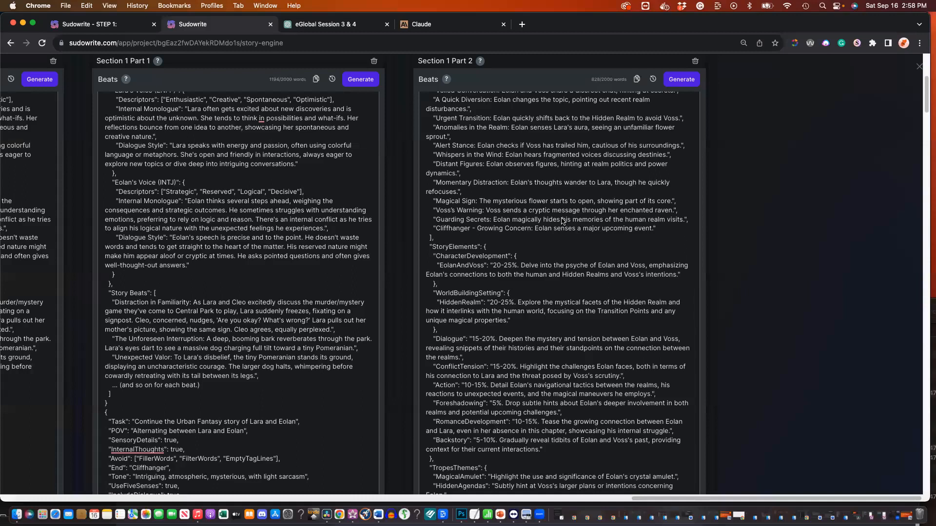
scroll(562, 220, "up", 10)
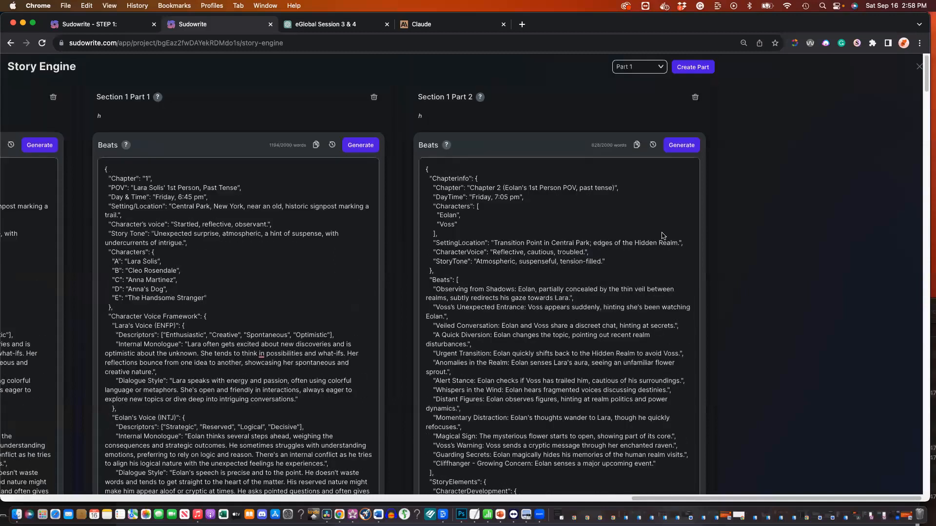
Set the part selection for Create Part to Part 2 of Section 1
left_click(639, 67)
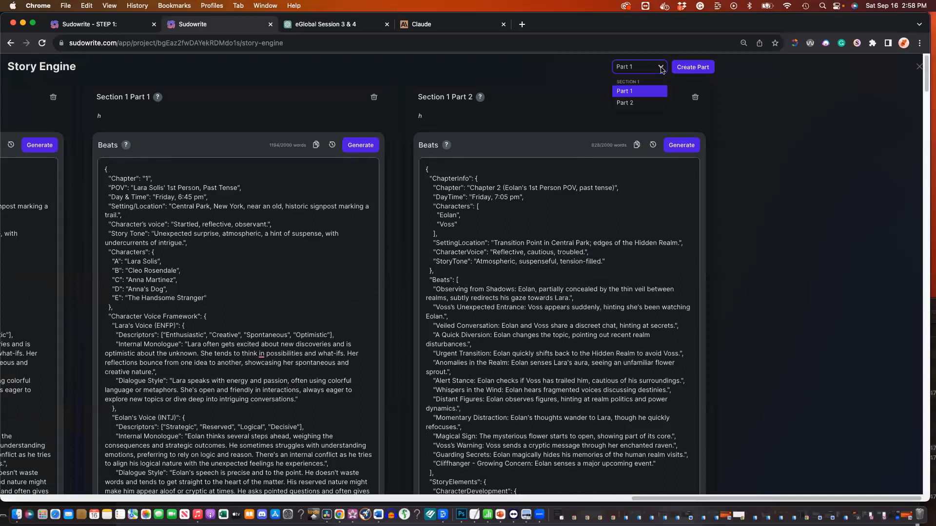
left_click(633, 104)
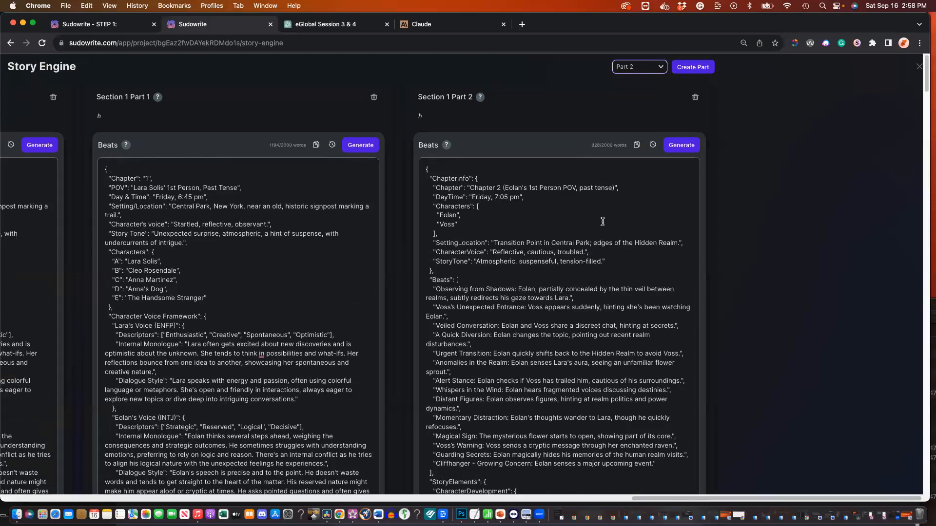
scroll(603, 224, "down", 5)
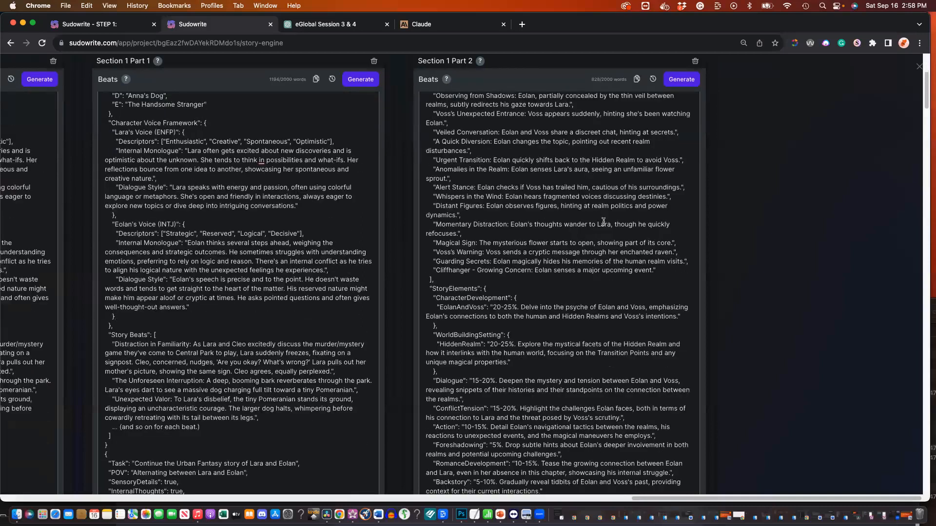
Review the Section 1 Part 2 beats down to the empty prose area and set its generation mode to Most Accurate
scroll(603, 221, "up", 10)
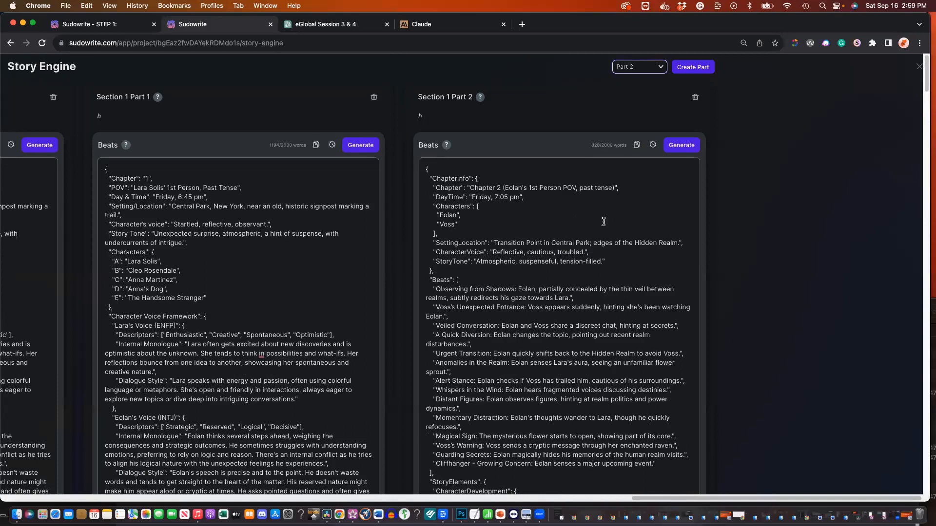
scroll(604, 222, "down", 2)
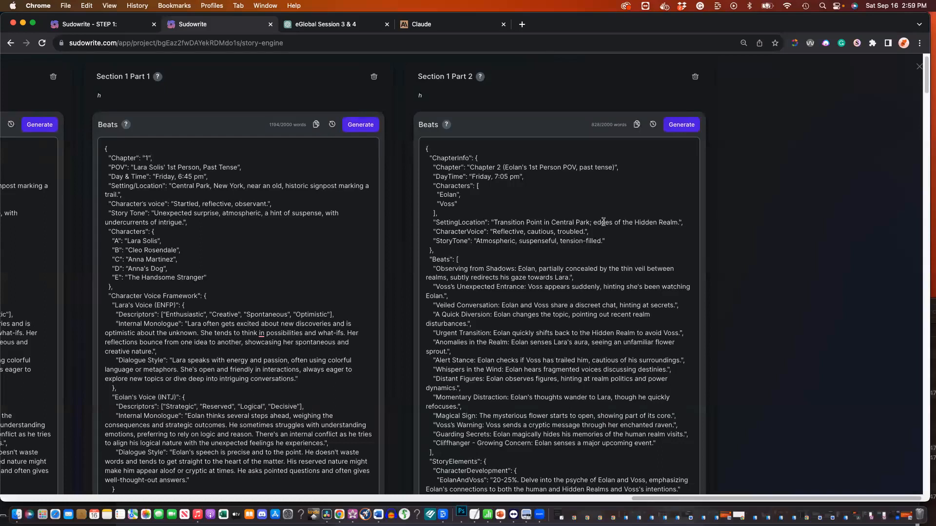
scroll(603, 221, "down", 15)
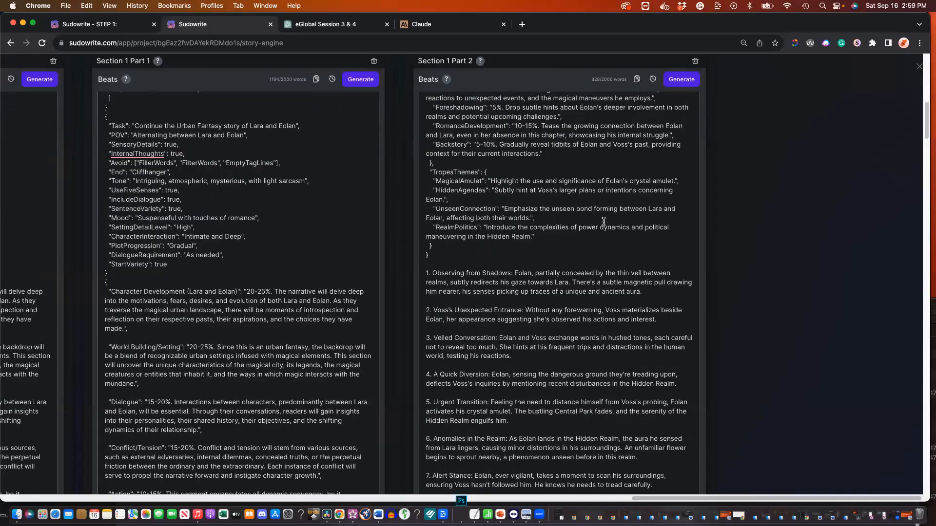
scroll(603, 221, "down", 10)
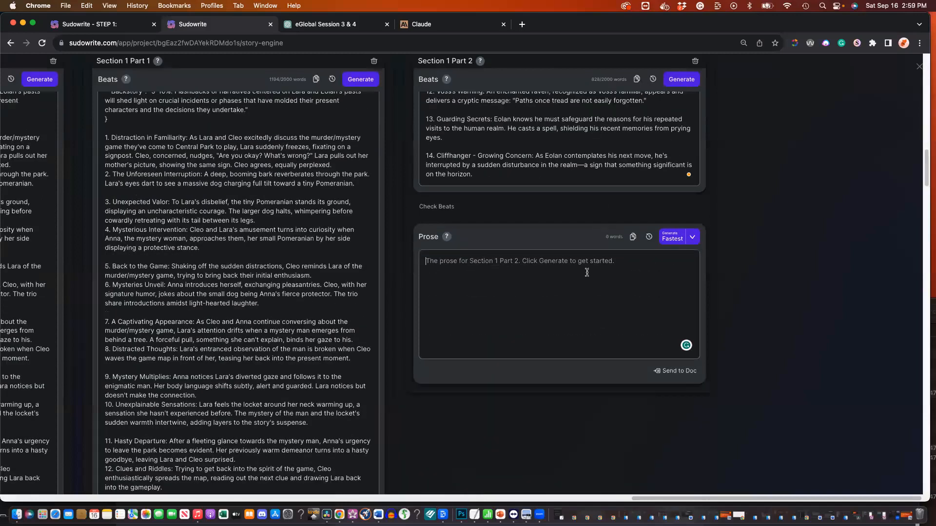
left_click(589, 281)
left_click(693, 238)
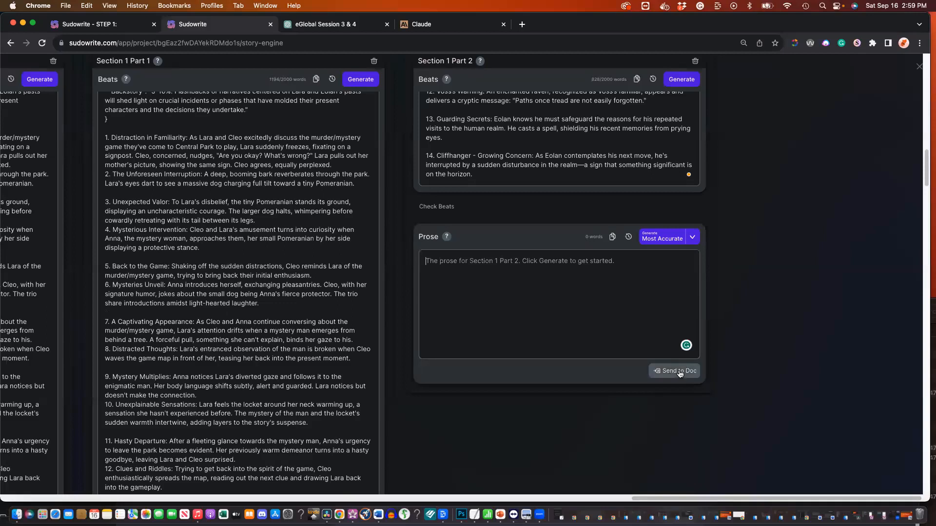
Examine the numbered Section 1 Part 2 beats, focusing on the title and description of beat 1, Observing from Shadows
scroll(633, 319, "up", 3)
scroll(638, 320, "up", 3)
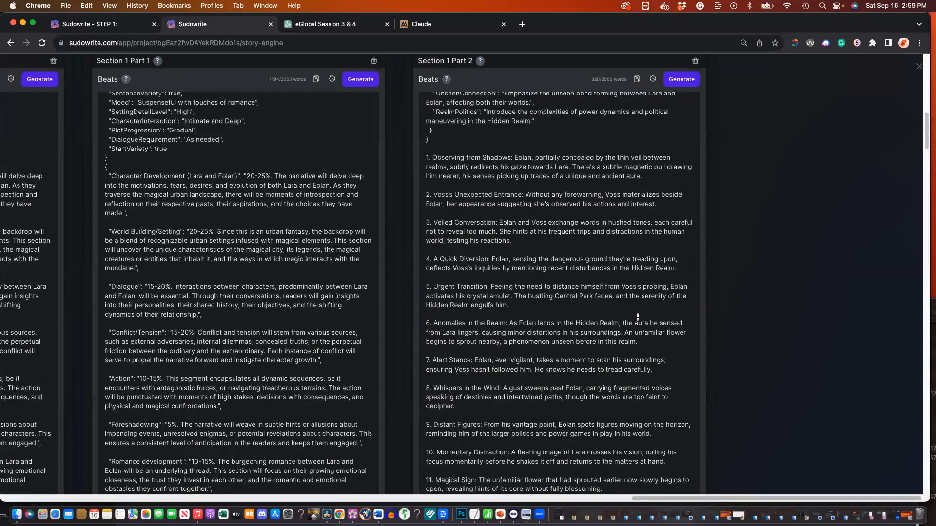
scroll(637, 318, "up", 1)
left_click_drag(432, 173, 516, 176)
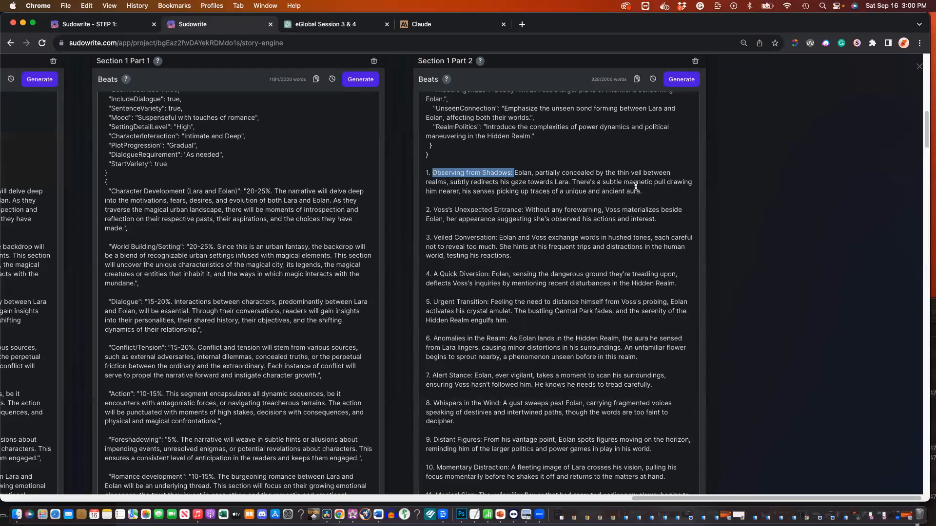
left_click_drag(462, 191, 559, 197)
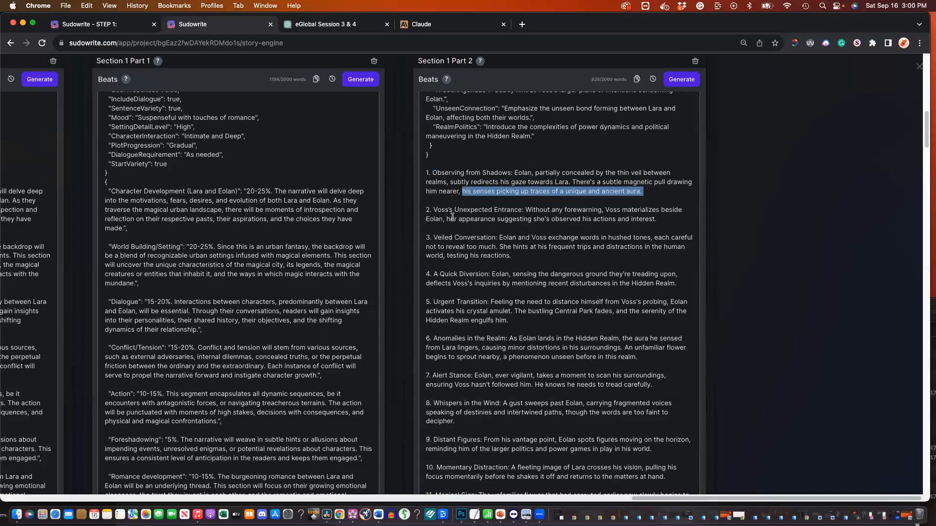
Try to pair beats 1 and 2, and beats 3 and 4, by removing the blank lines between them
left_click(447, 200)
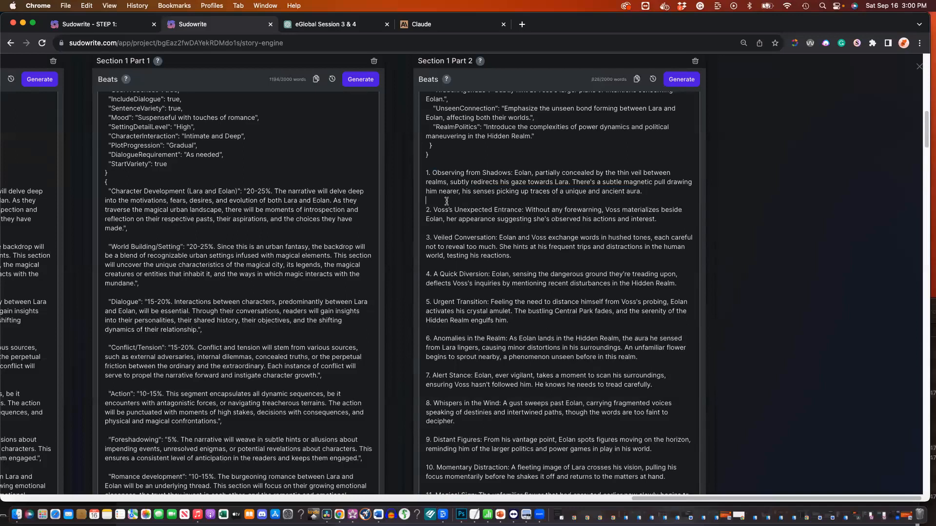
key("BackSpace")
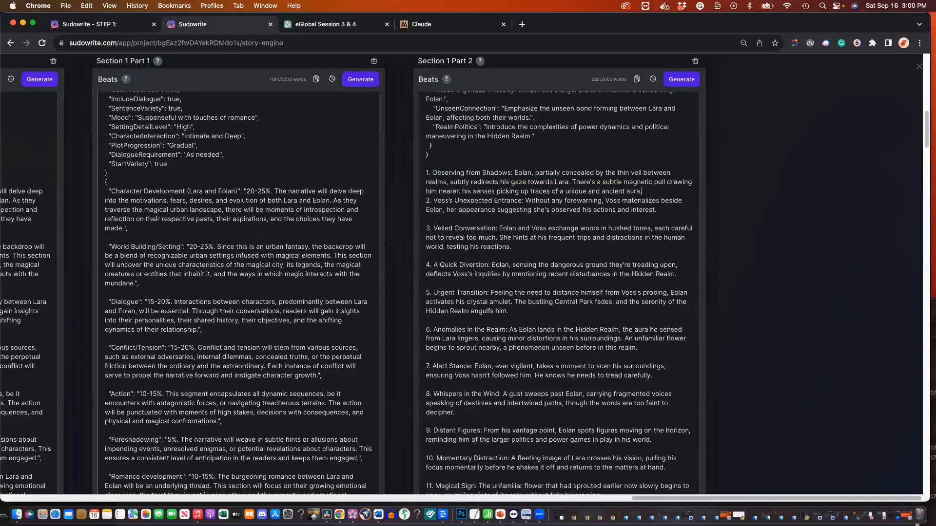
left_click(439, 257)
key("BackSpace")
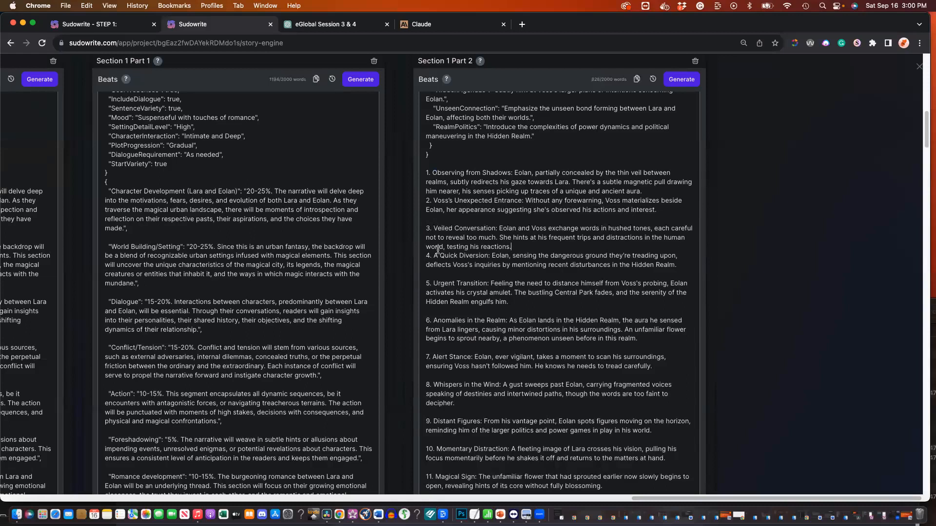
Restore the blank lines between beats 1 and 2 and between beats 3 and 4 in Section 1 Part 2
left_click(426, 200)
key("Return")
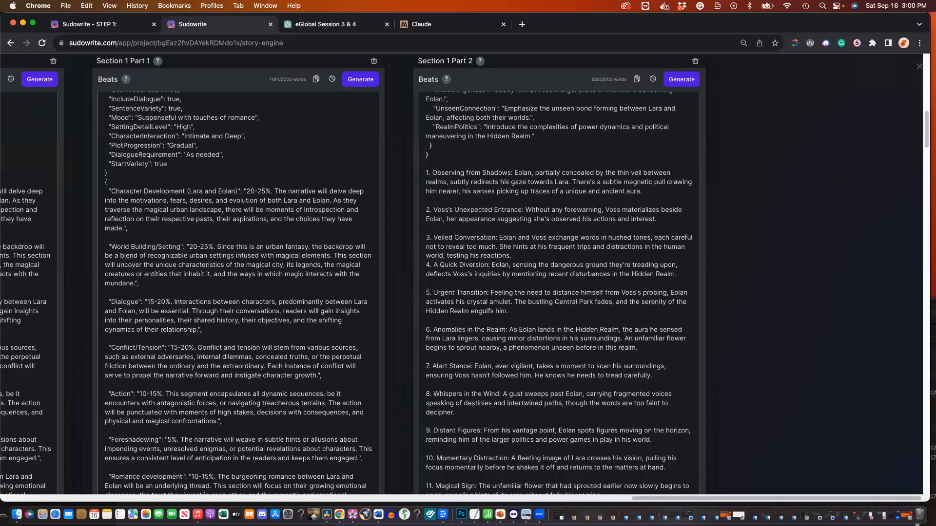
left_click(521, 256)
key("Return")
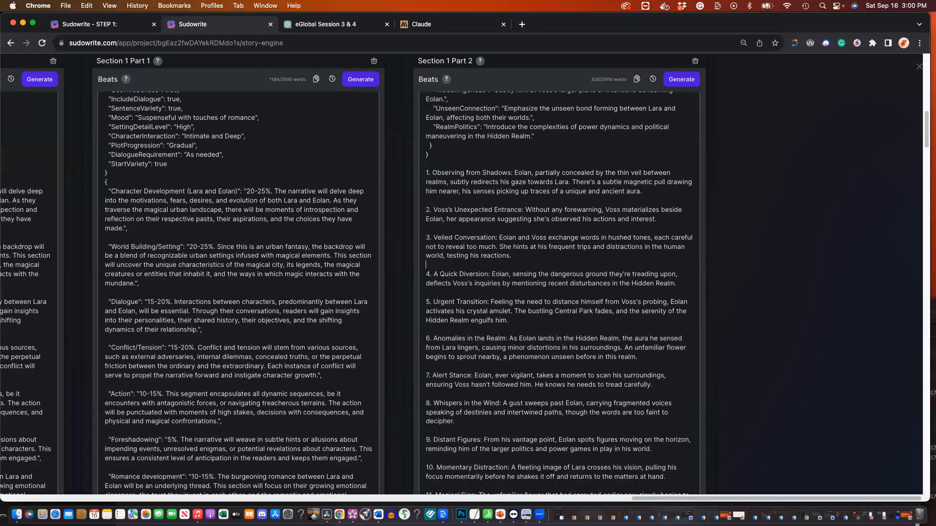
Generate the Section 1 Part 2 prose in Most Accurate mode and read its 1 - 2 and 3 - 4 passages
scroll(560, 273, "down", 10)
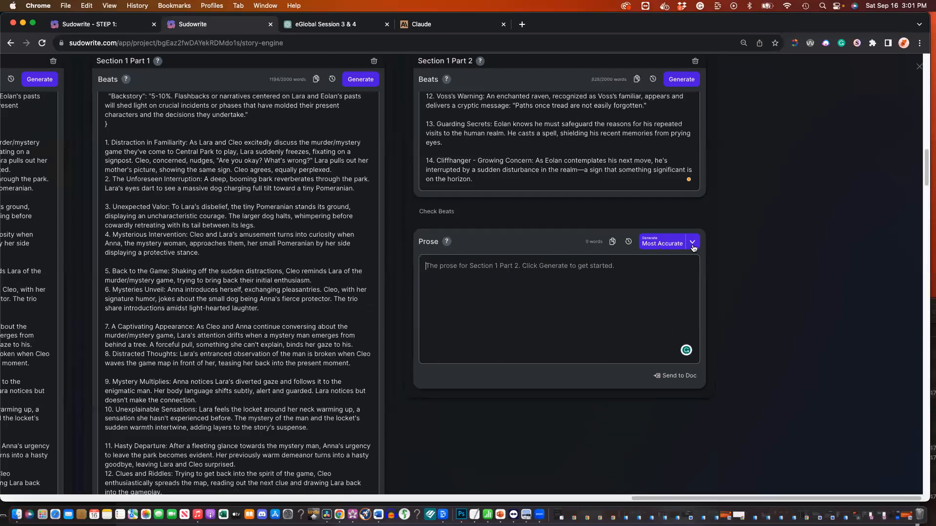
left_click(657, 246)
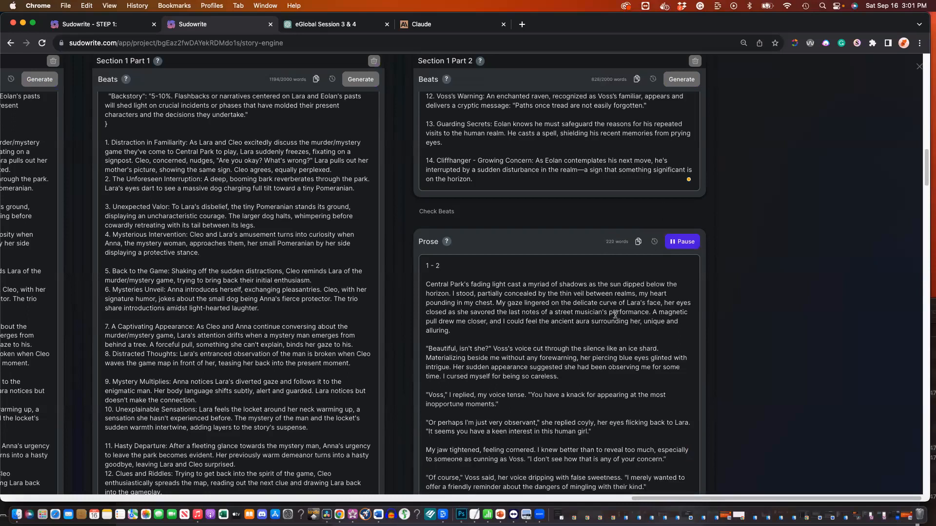
scroll(615, 315, "down", 5)
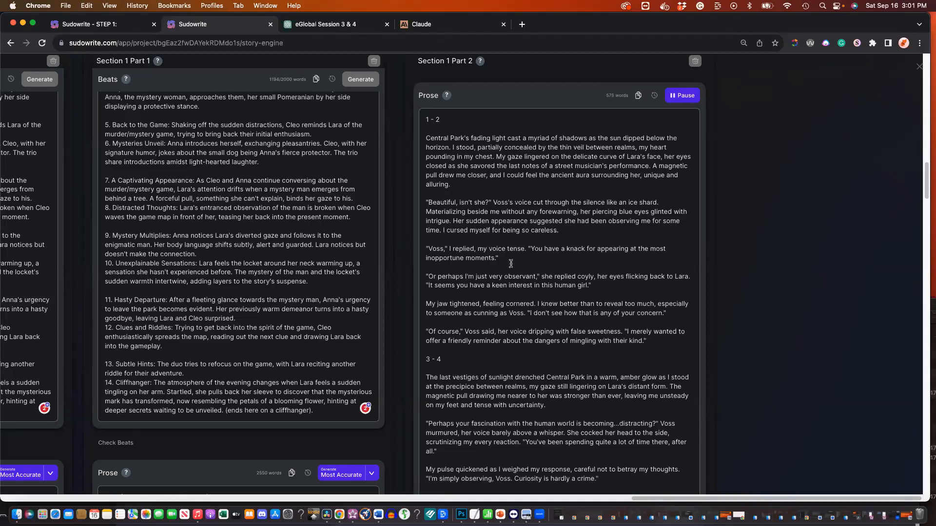
left_click_drag(427, 136, 591, 295)
left_click(654, 342)
scroll(654, 342, "down", 5)
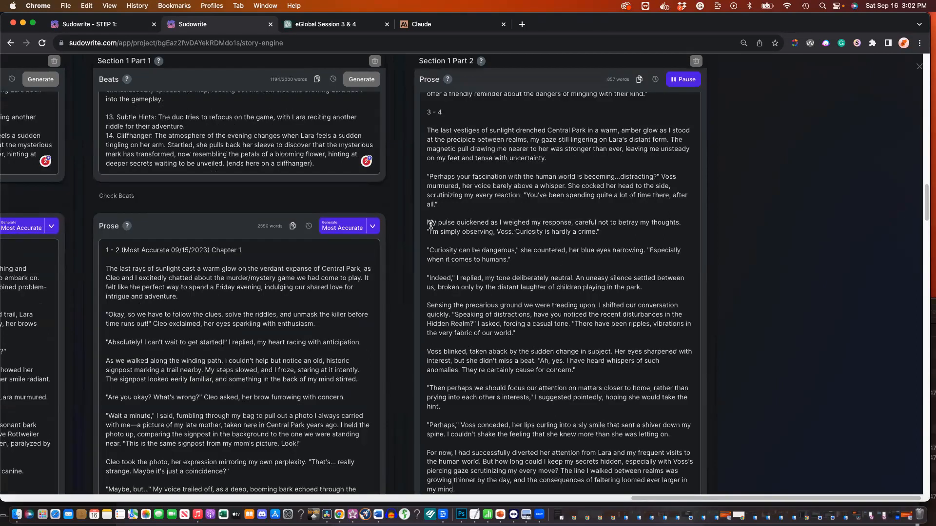
left_click_drag(428, 222, 496, 224)
left_click(497, 224)
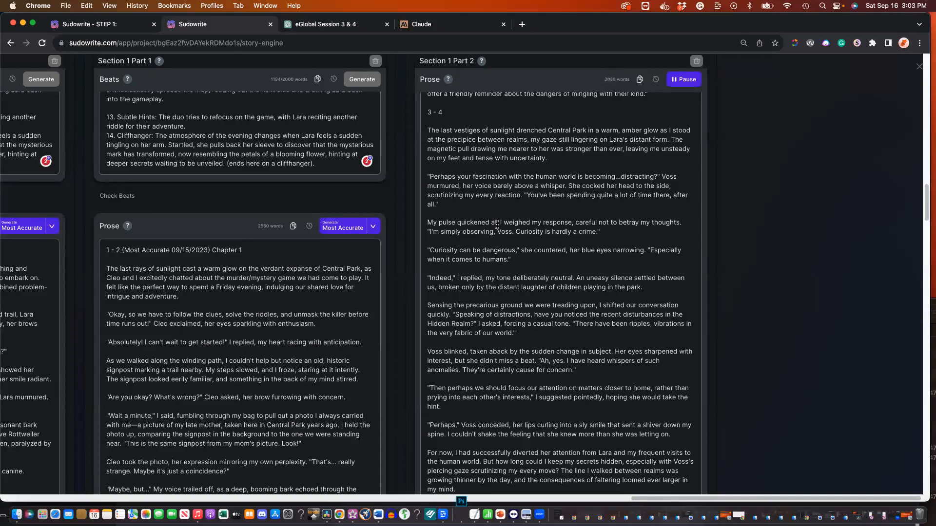
Examine the outline's Section 1 introduction with its Chapter 1 and Chapter 2 placeholders, its word limit and the Rewrite Outline area
scroll(497, 226, "up", 5)
scroll(497, 226, "up", 10)
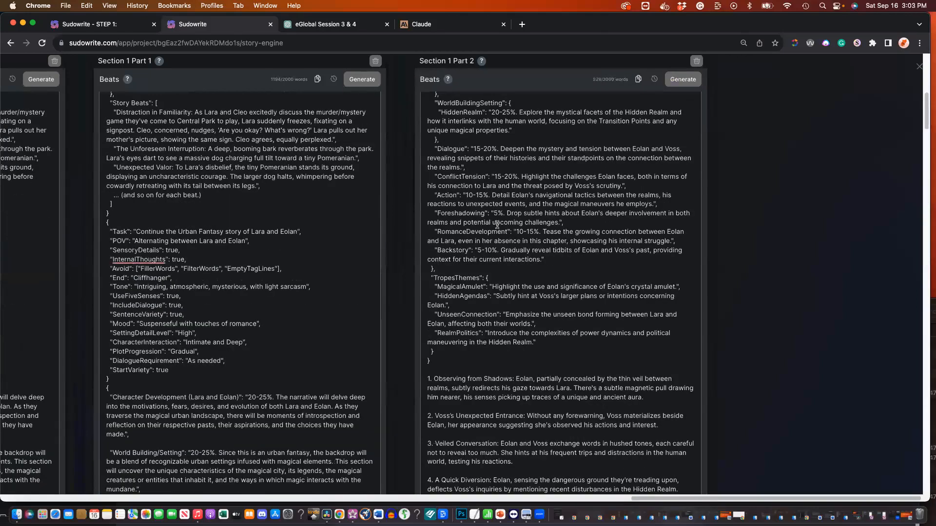
scroll(497, 225, "up", 10)
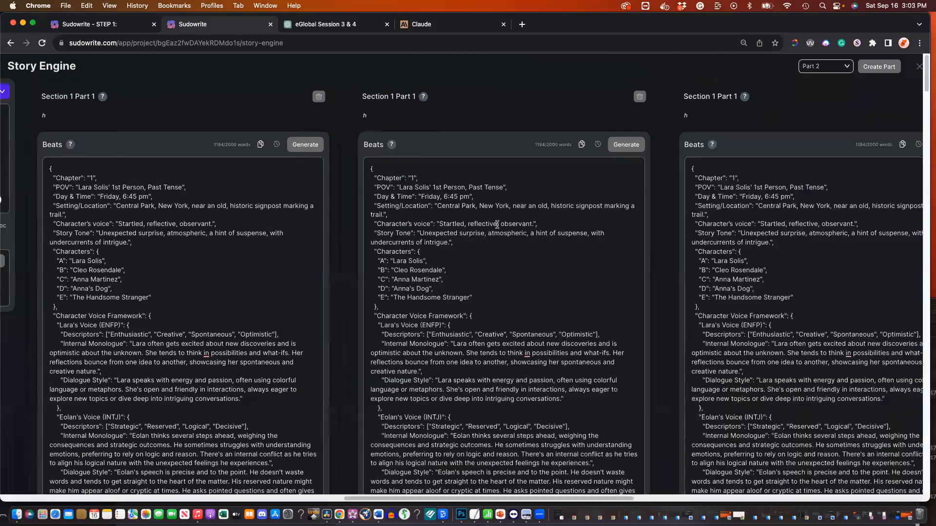
scroll(497, 225, "left", 5)
left_click_drag(295, 125, 295, 151)
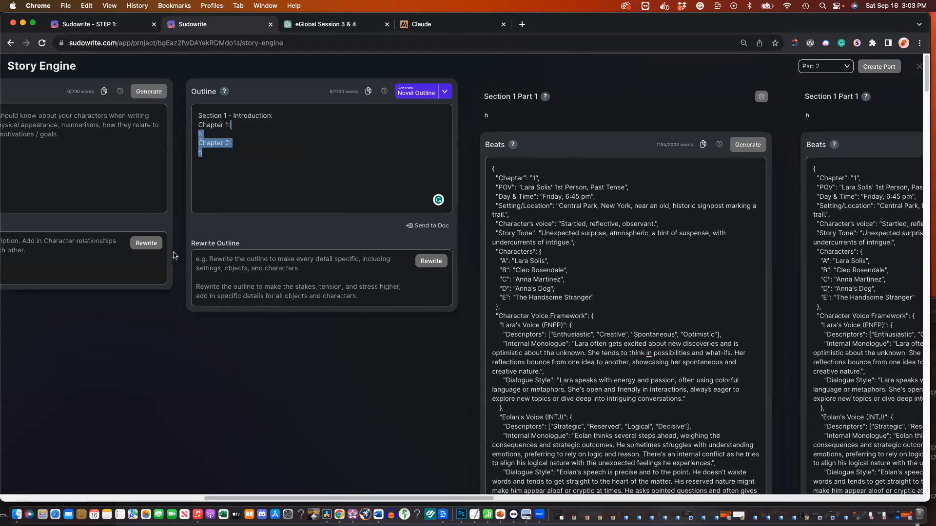
left_click(210, 259)
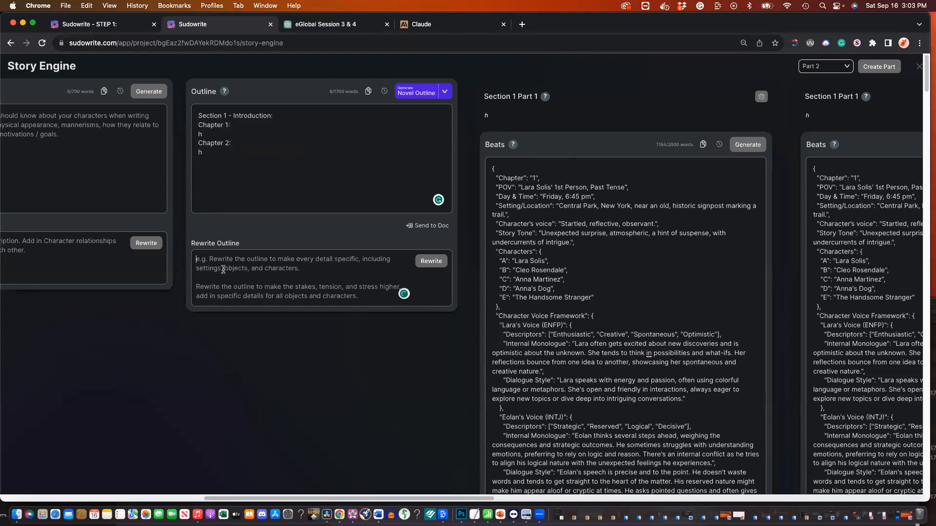
left_click_drag(191, 242, 227, 260)
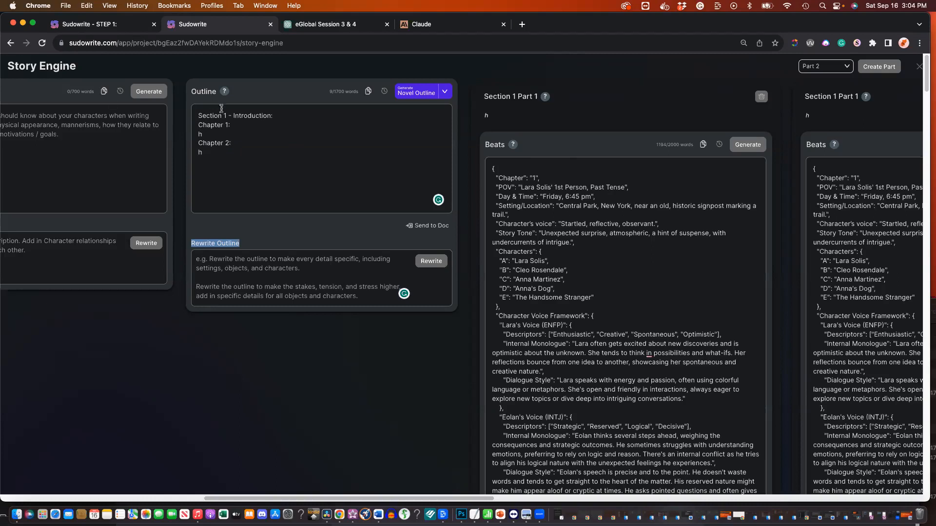
left_click_drag(196, 114, 237, 166)
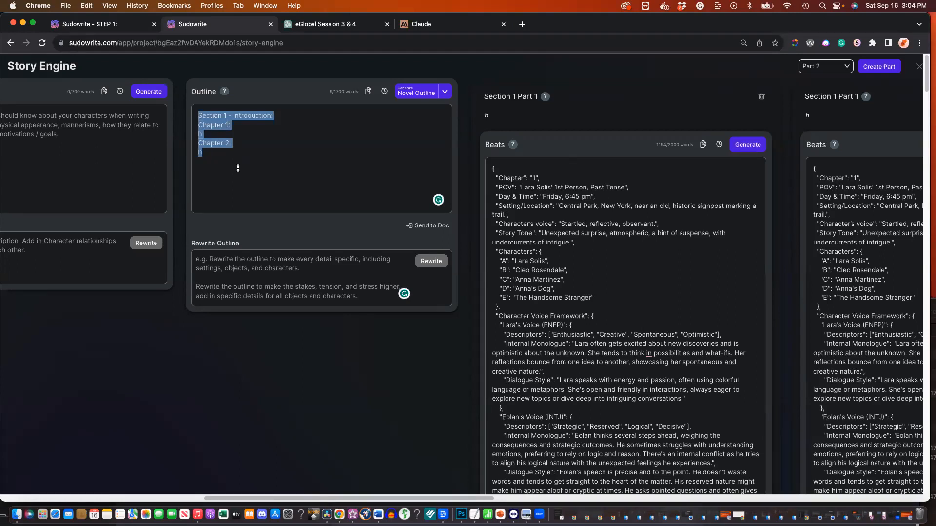
left_click_drag(329, 92, 344, 96)
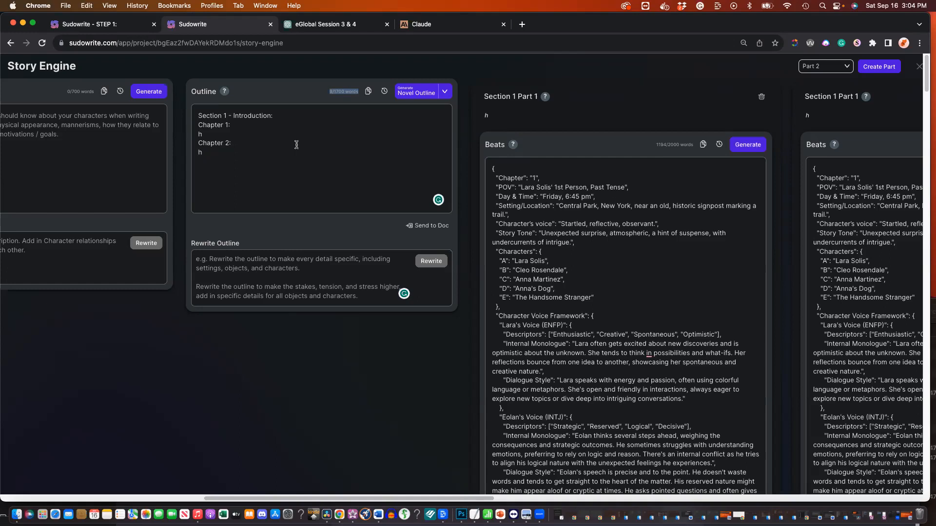
left_click(215, 260)
left_click(258, 265)
Review the Section 1 Part 1 beats from the chapter JSON through the story element percentages to the numbered beats
scroll(588, 197, "right", 3)
left_click_drag(462, 170, 536, 343)
scroll(536, 343, "down", 2)
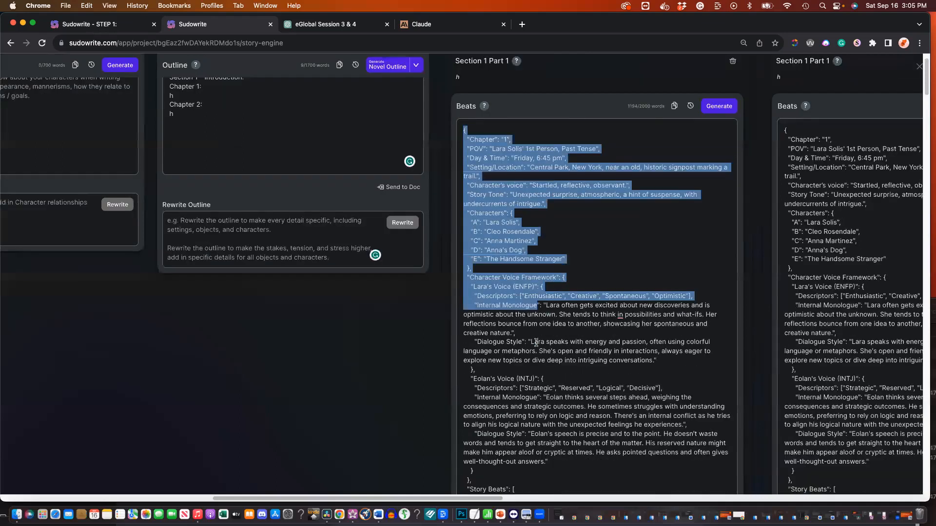
scroll(536, 343, "down", 15)
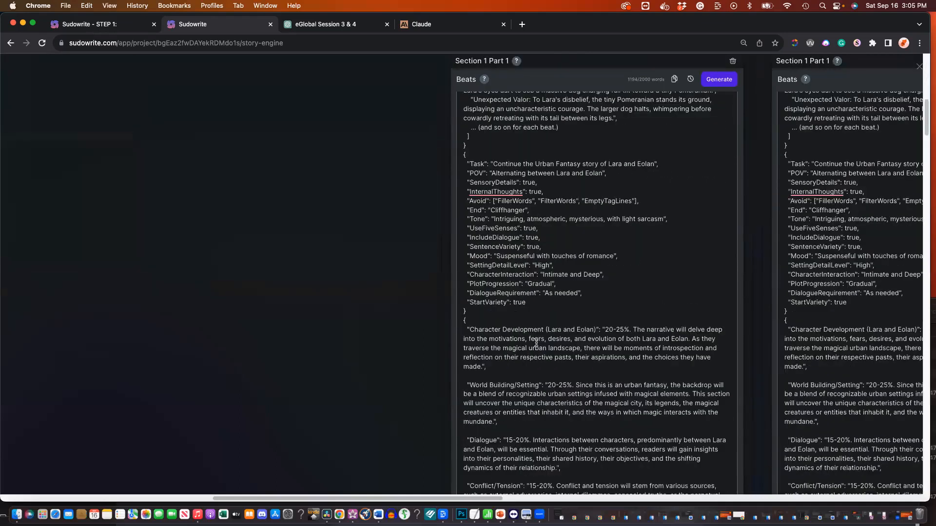
scroll(536, 343, "down", 8)
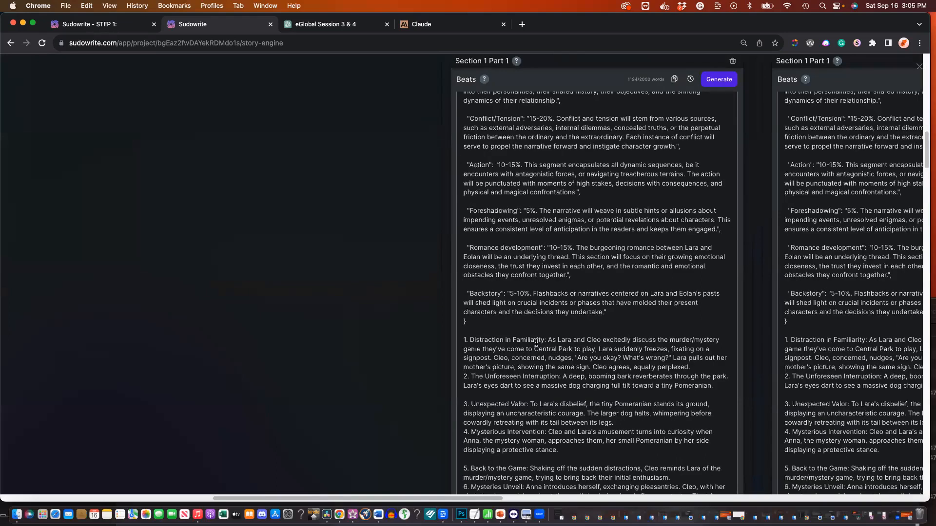
scroll(536, 342, "down", 3)
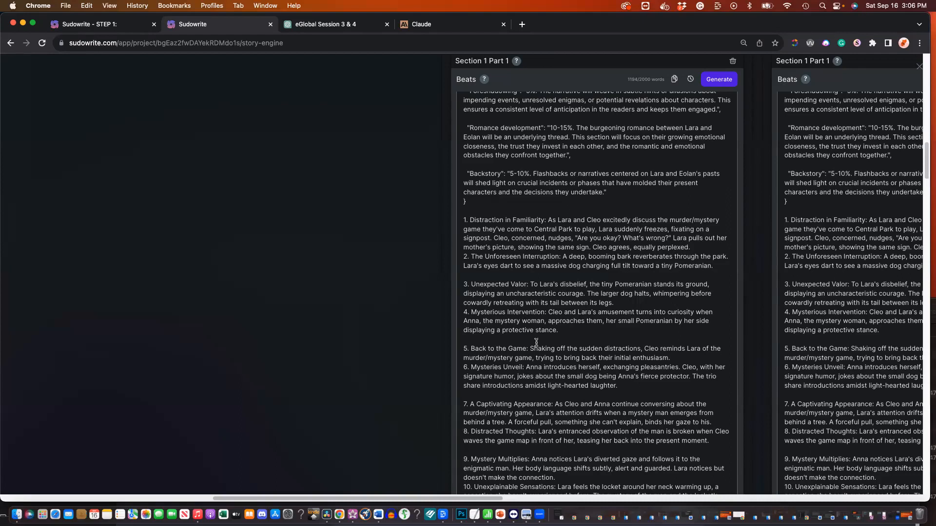
Select the Section 1 Part 1 beats text from the opening JSON through the end of beat 2, The Unforeseen Interruption
scroll(536, 342, "up", 15)
scroll(536, 342, "up", 5)
left_click_drag(536, 342, 501, 158)
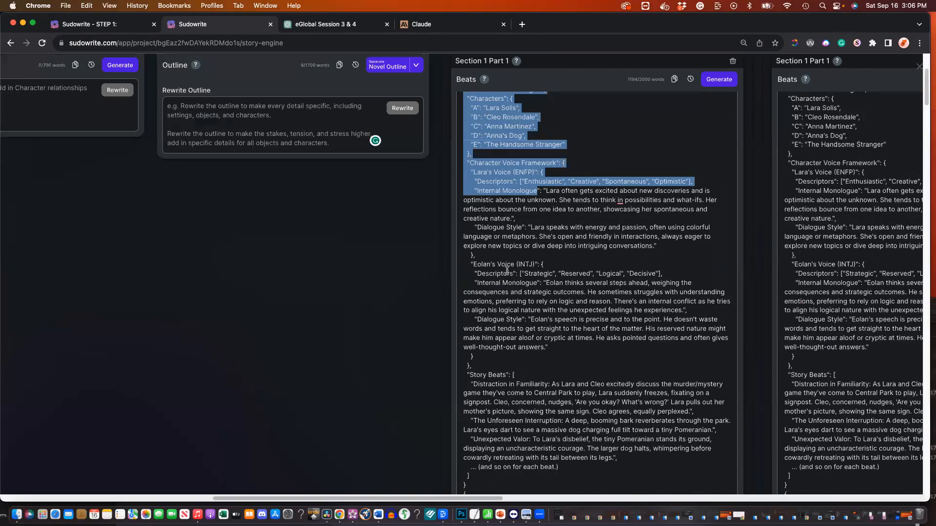
scroll(507, 272, "down", 10)
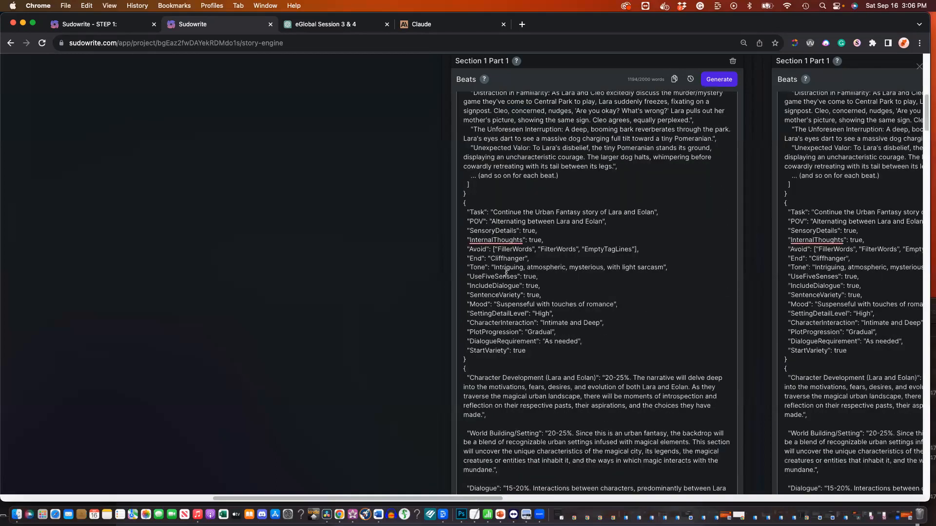
scroll(506, 271, "down", 2)
scroll(506, 272, "down", 7)
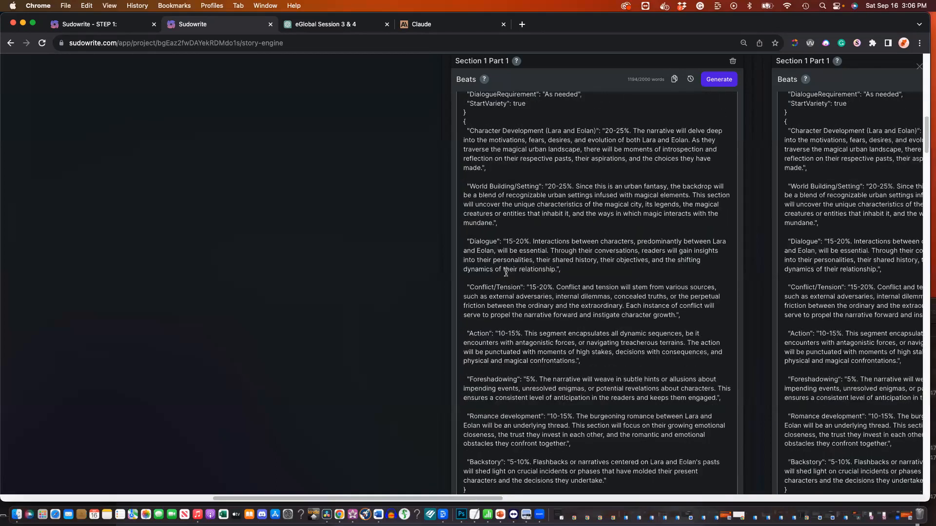
scroll(506, 272, "down", 4)
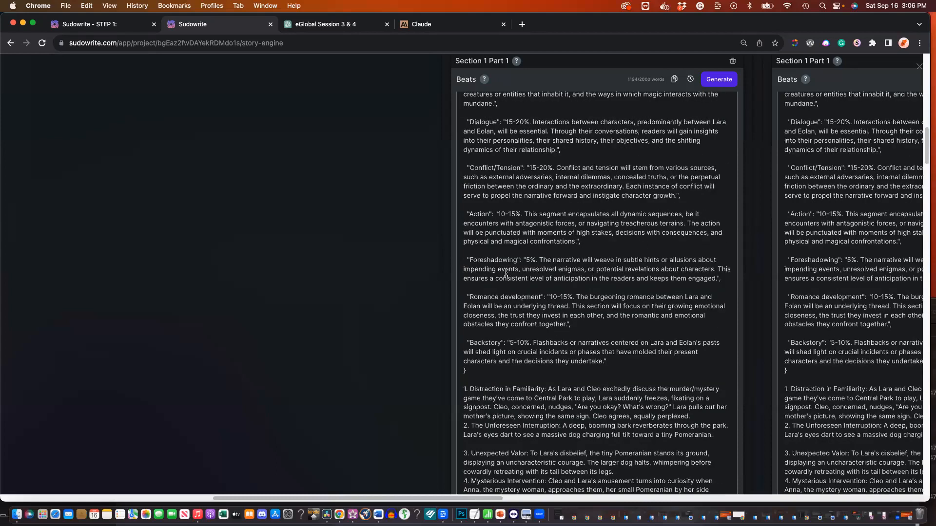
scroll(506, 273, "down", 4)
left_click(717, 315, "shift")
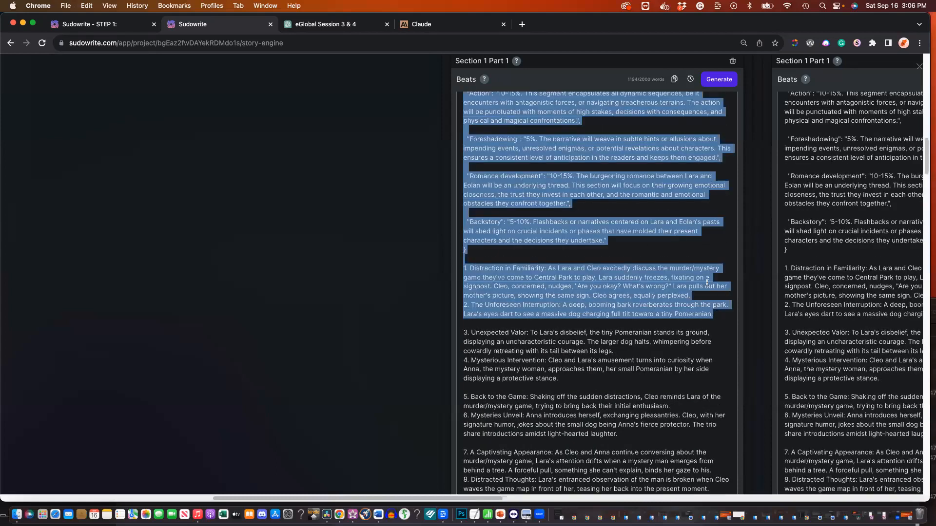
Switch to Claude and open a new untitled chat
left_click(436, 25)
key("Return")
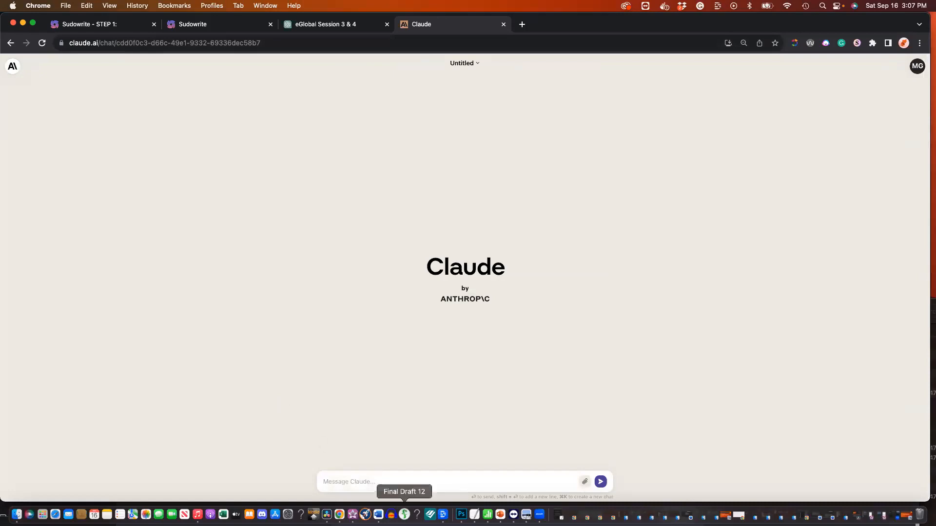
Send Claude the copied beats text, asking it to review the JSON story element instructions and write Beats 1 & 2 prose in 1st person past tense
key("super+v")
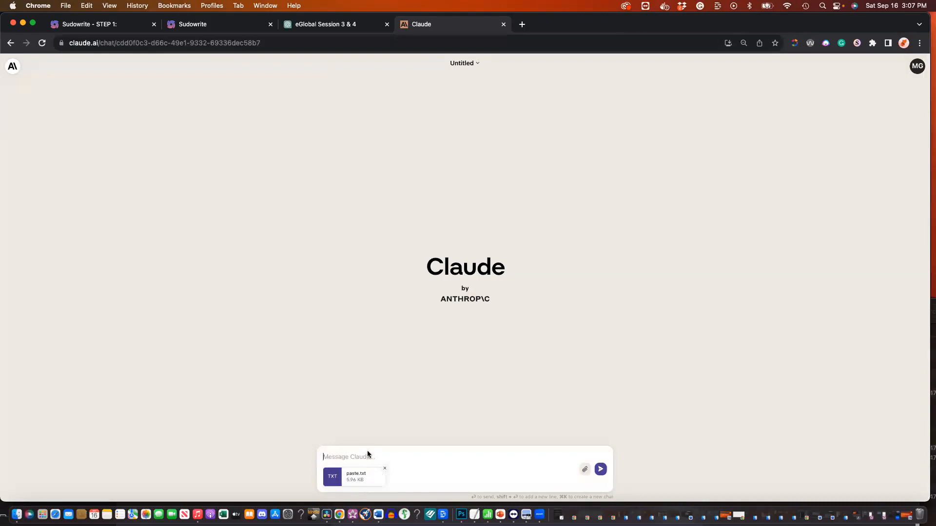
type("Please review all story element instructions (in the JSON format) then")
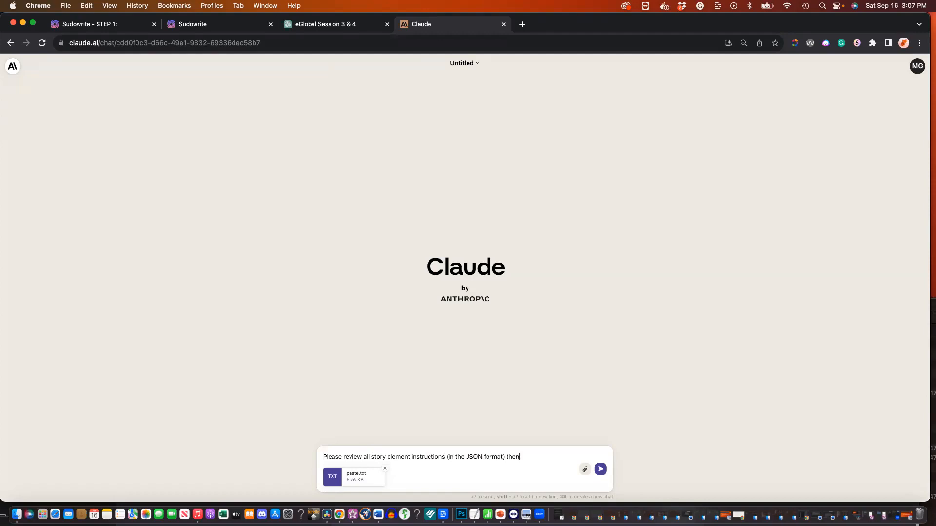
type(" write the prose for")
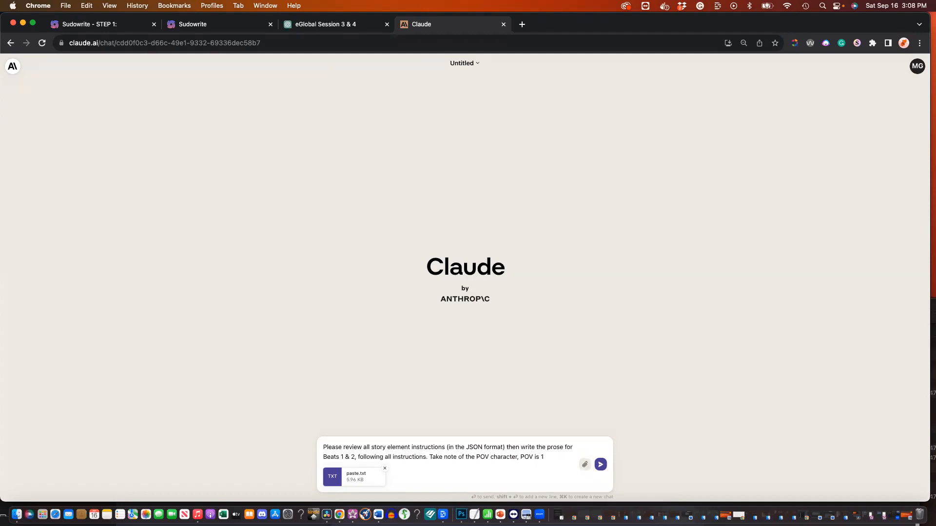
type("st person and")
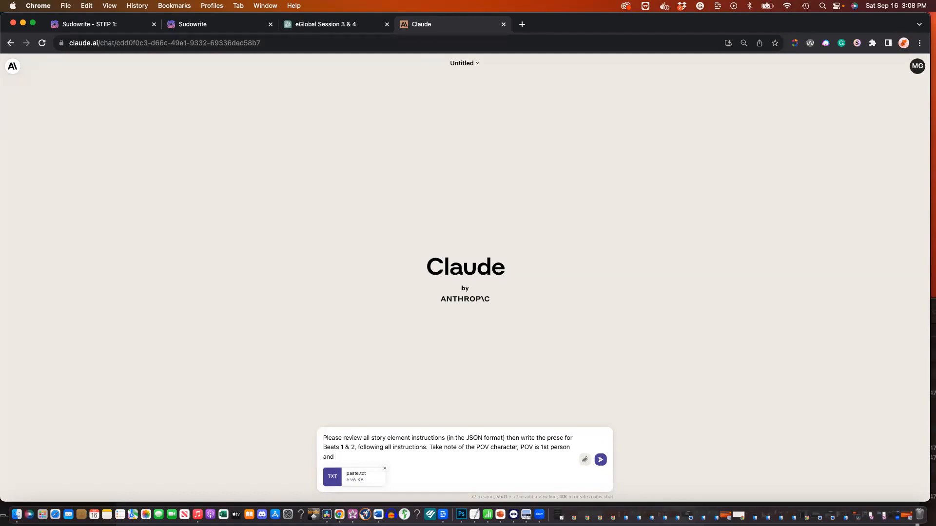
type(" past tense.")
left_click(601, 460)
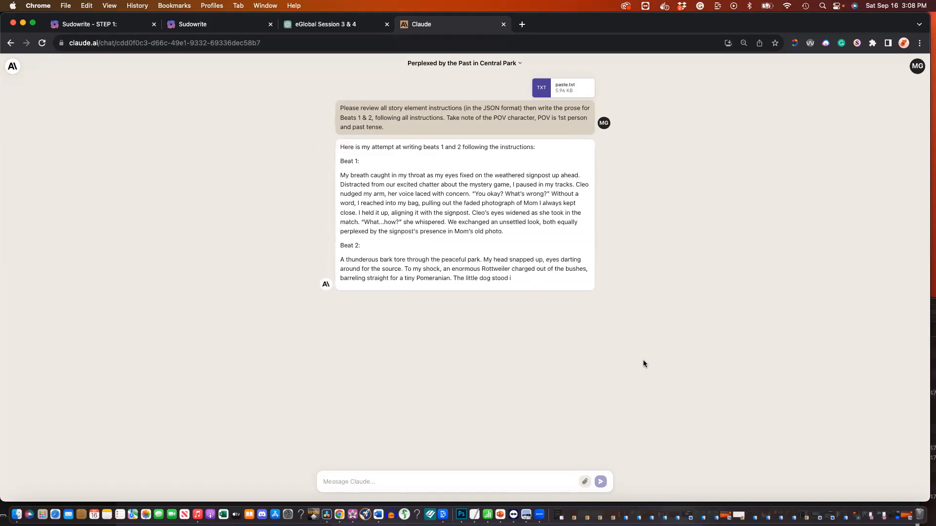
Begin a follow-up message: "That's a great start, however, what you wrote is short and doesn't capture the full scene of Beats"
left_click(503, 480)
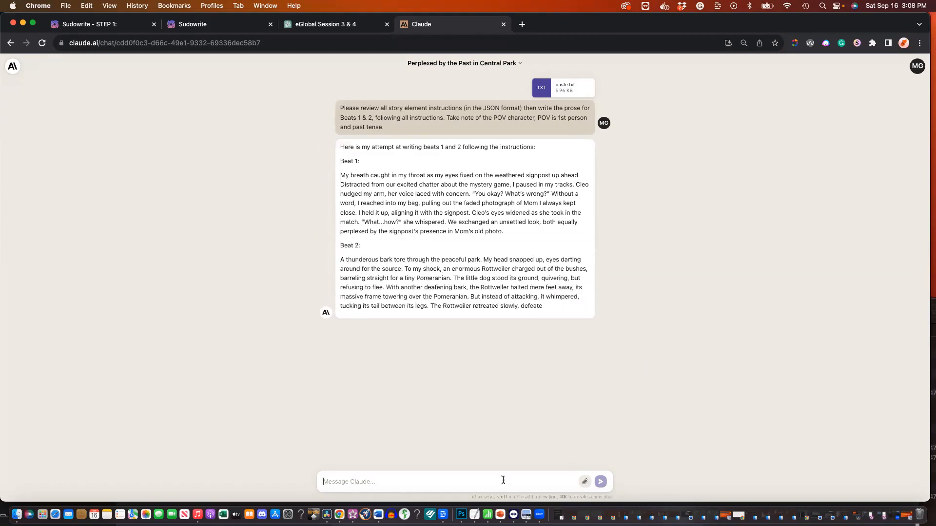
type("That'")
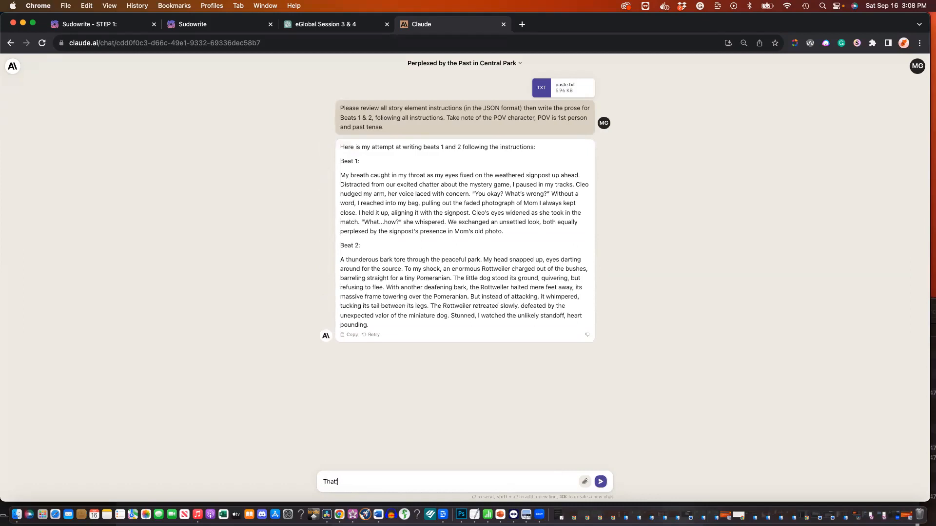
type("s a great start, however, what you wor")
type("te")
key("BackSpace")
key("BackSpace")
key("BackSpace")
type("rote is short and")
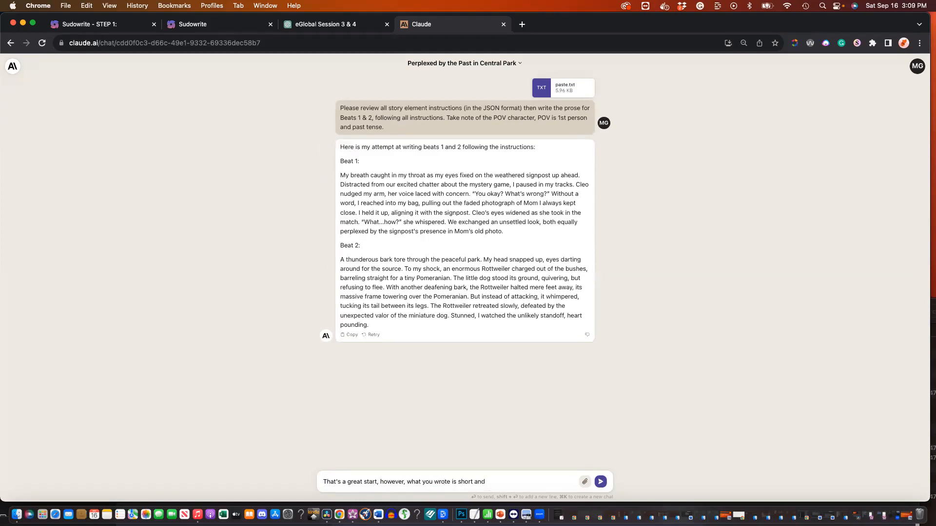
type(" doesn't capture the full scene of Beats")
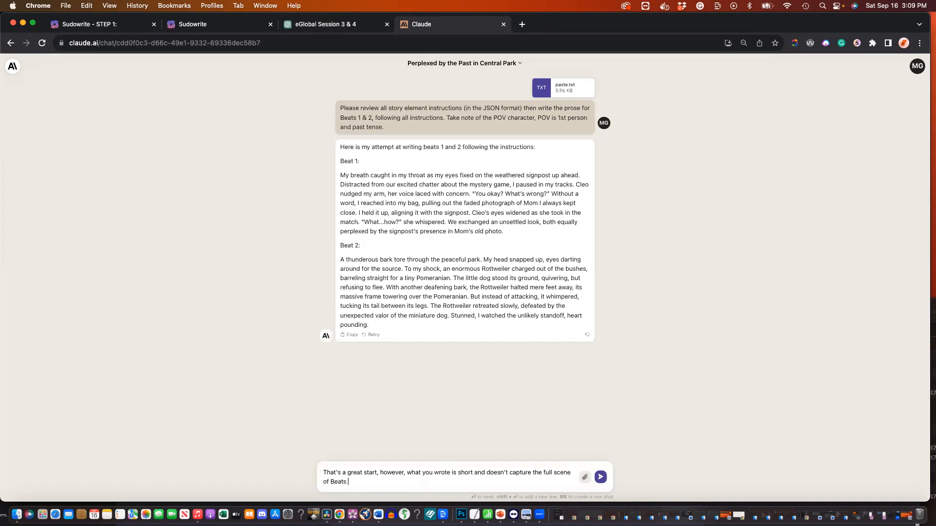
Continue the follow-up message with "1 & 2, please expand each beat to 750-1200 words each, using"
type(" 1 & 2, please exap")
key("BackSpace")
key("BackSpace")
type("pand each beat to")
type("750-1200 words each, using")
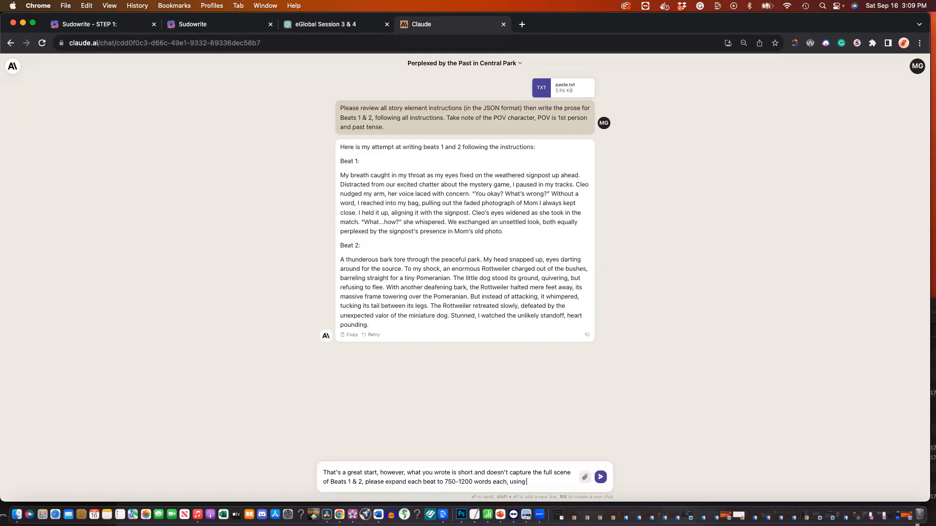
Complete the sentence by requesting vivid, cinematic prose with visually stunning descriptive wording
type(" vivid, cim")
key("BackSpace")
type("namatic")
type(" prose with vi")
type("sually")
type(" stunning ")
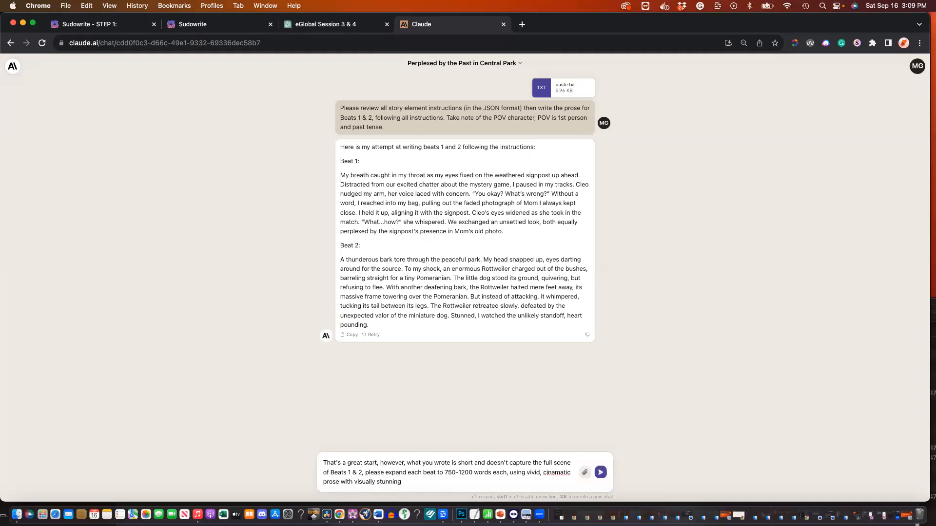
type("descritive workding.")
Correct the misspelled words in the message to "cinematic" and "descriptive" using the spelling suggestions
right_click(556, 472)
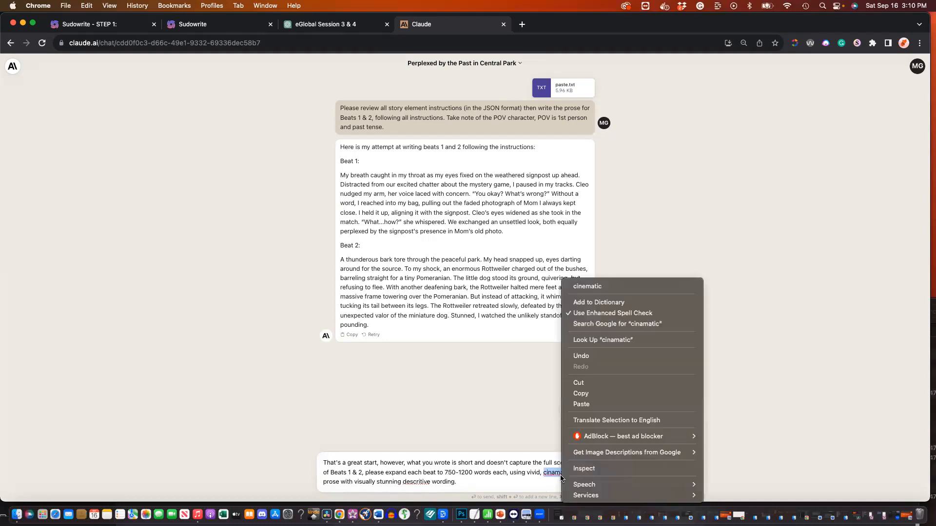
left_click(589, 287)
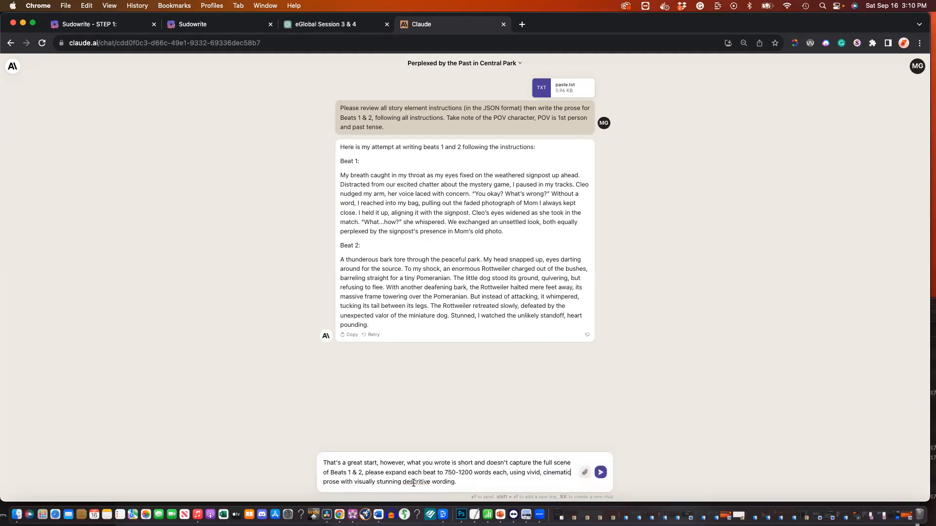
right_click(415, 484)
left_click(453, 286)
Add "Also, follow the story element percentages." to the message and send it
type("Also, follow the story element")
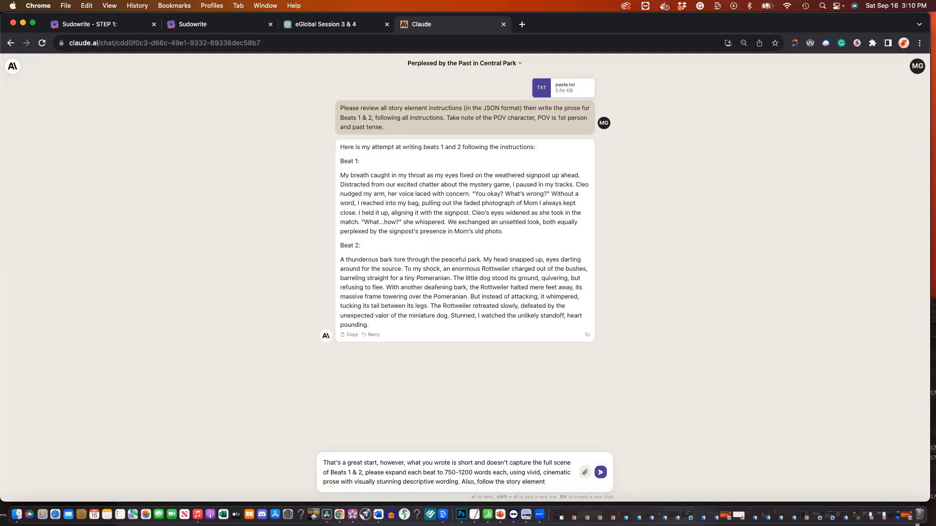
type(" percentages.")
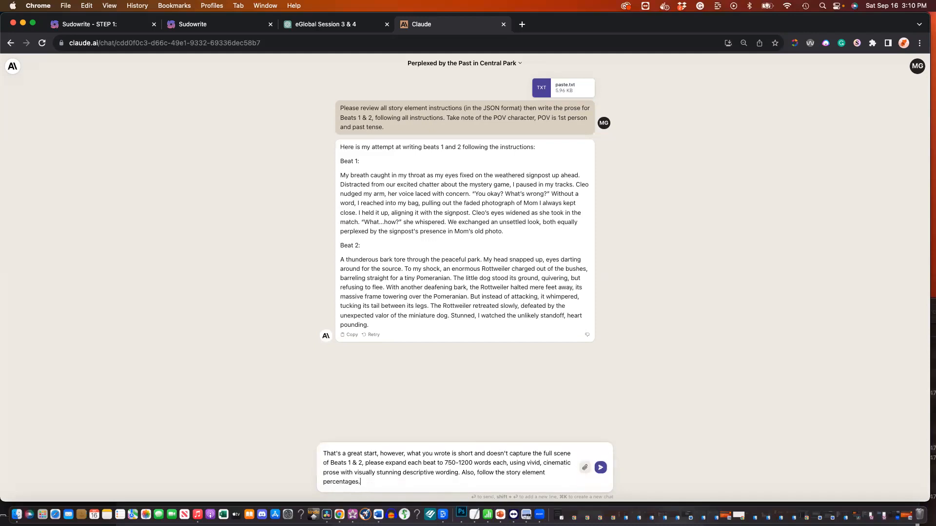
left_click(600, 468)
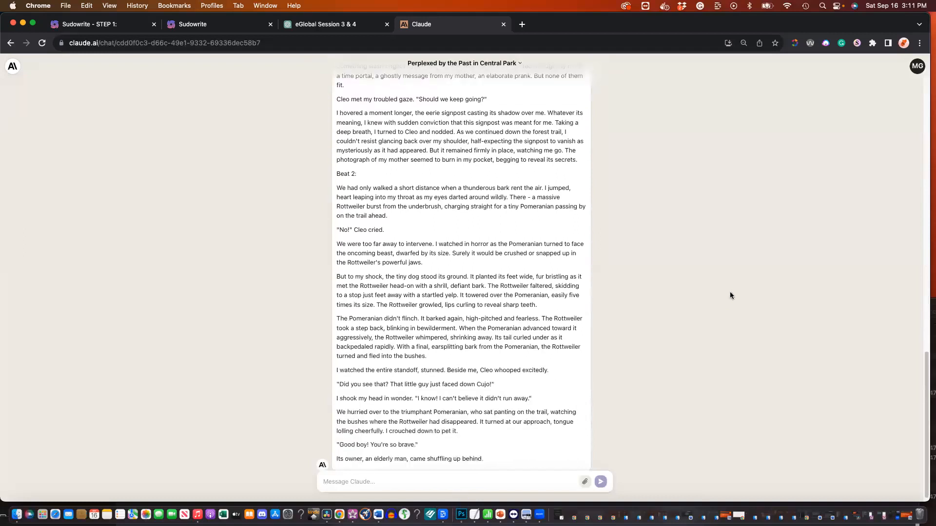
Look over the expanded Beat 2 dialogue while it generates, and return to the start of the conversation
left_click_drag(493, 358, 490, 352)
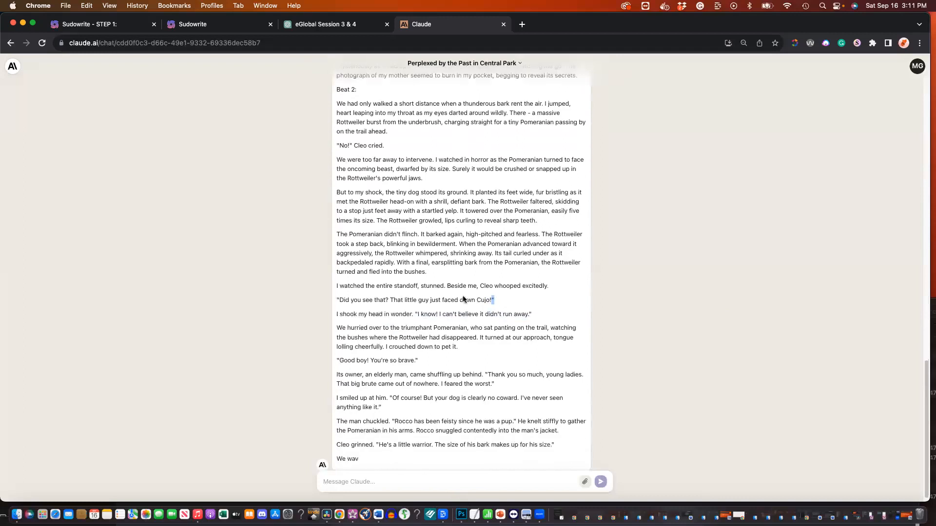
triple_click(495, 295)
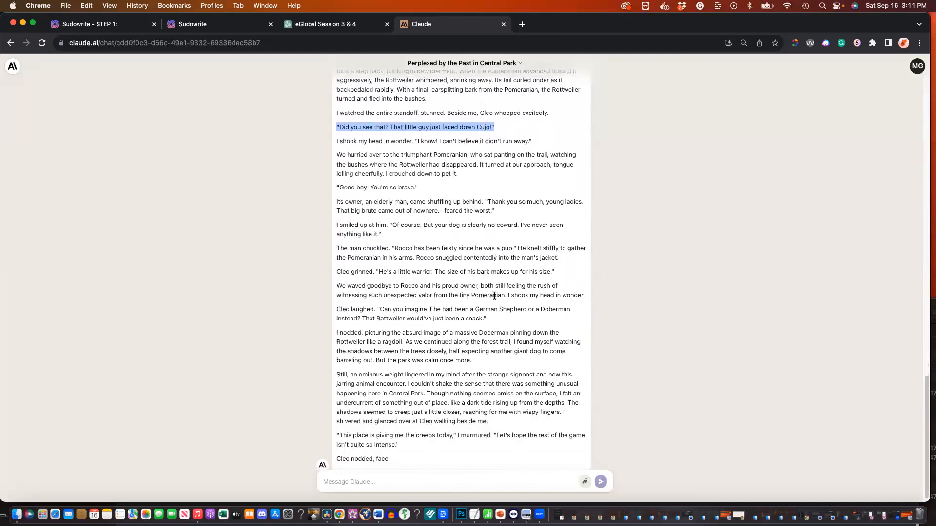
scroll(515, 312, "up", 15)
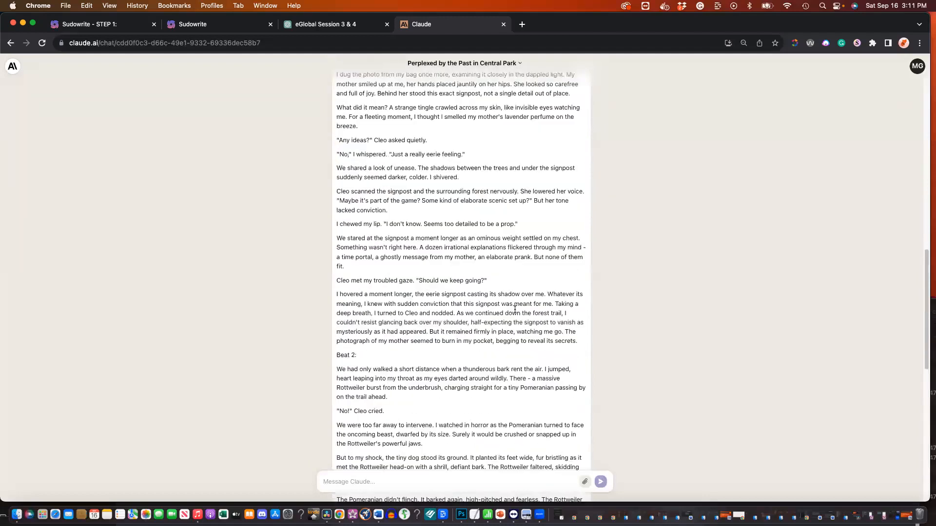
scroll(514, 311, "up", 7)
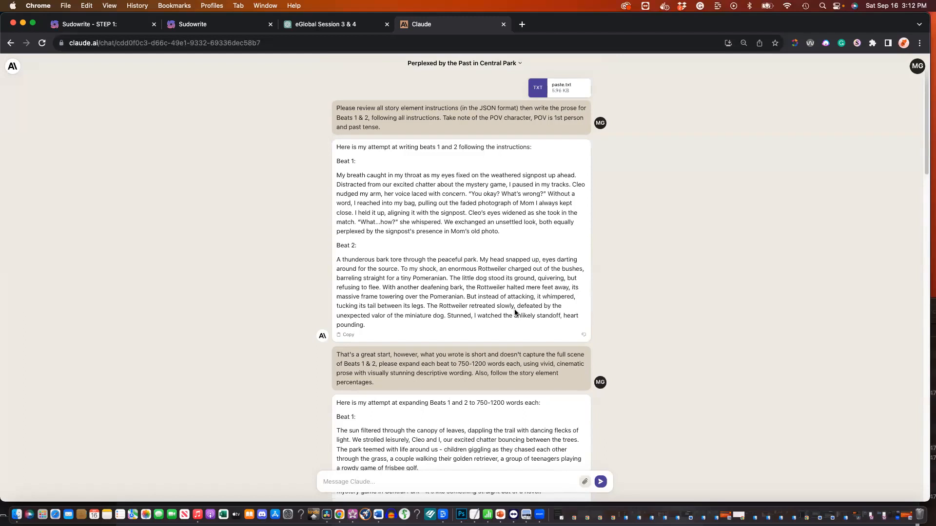
Compare the first short version of Beats 1 and 2 with the expansion request's word count, cinematic prose wording and the expanded Beat 1
left_click_drag(335, 160, 481, 323)
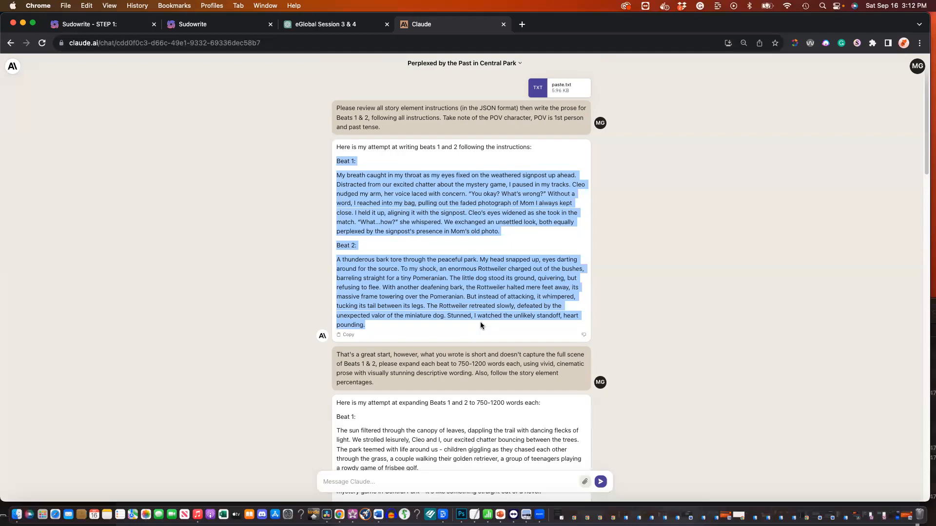
scroll(480, 325, "down", 5)
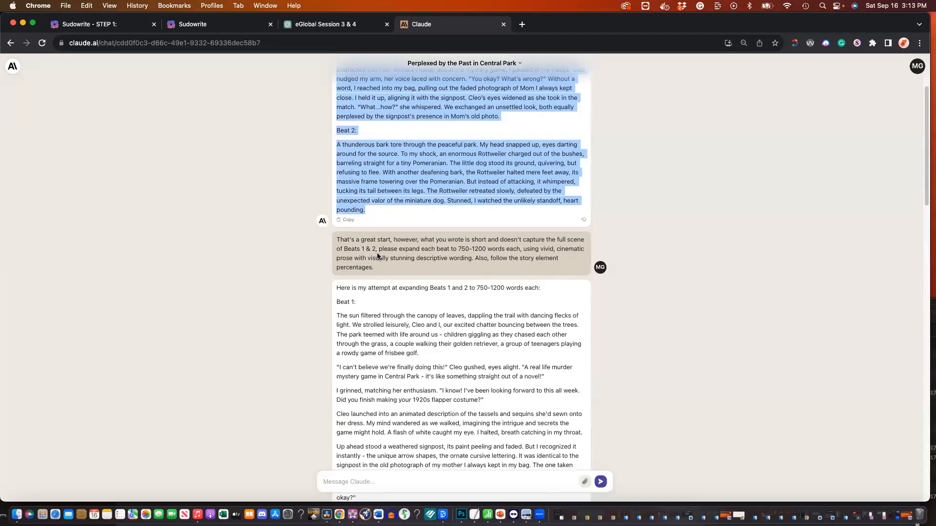
left_click_drag(421, 249, 487, 257)
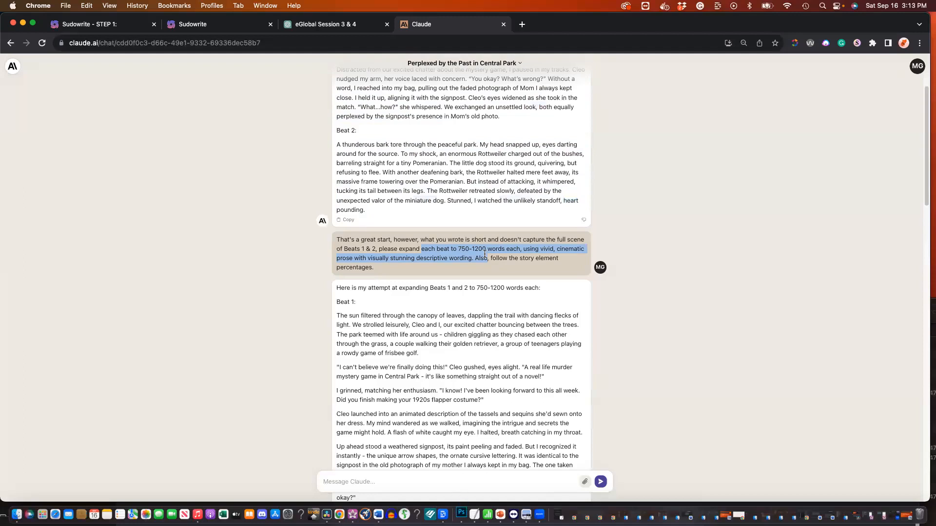
scroll(484, 253, "down", 5)
scroll(484, 253, "down", 1)
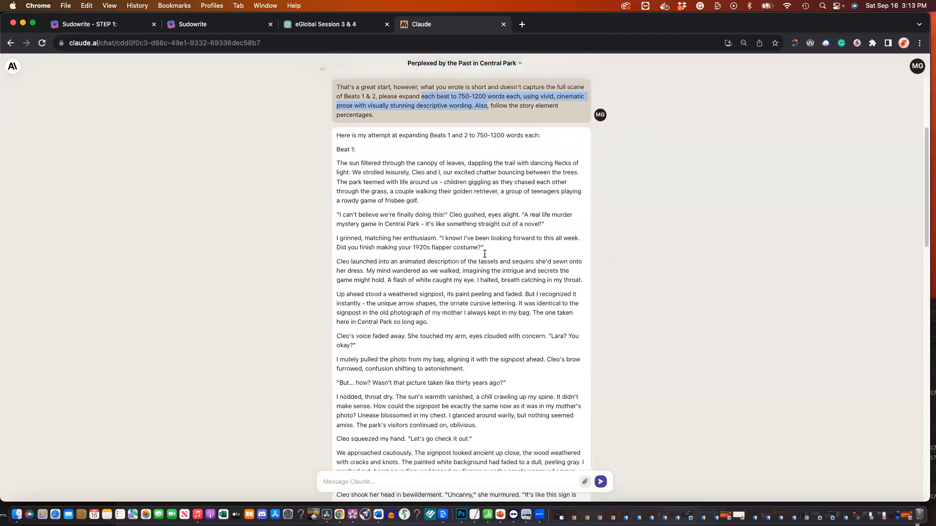
left_click(485, 247)
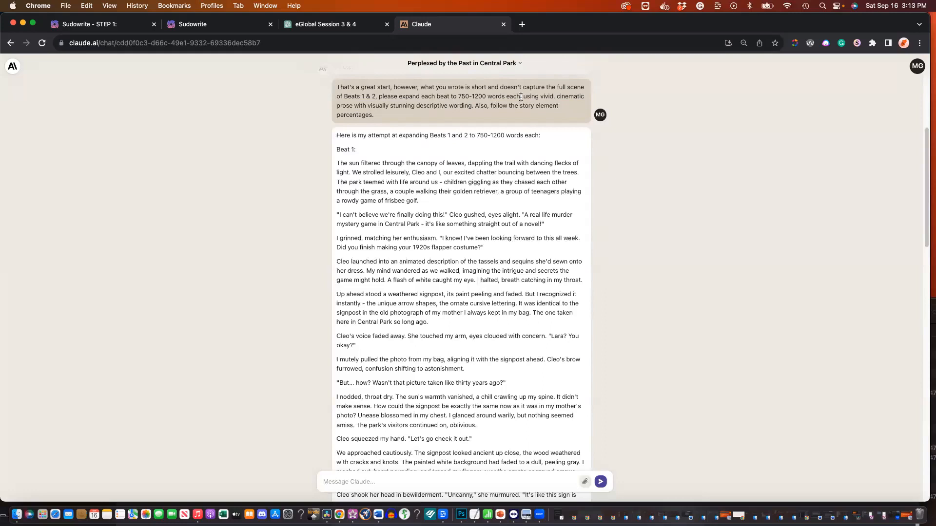
left_click_drag(521, 97, 522, 103)
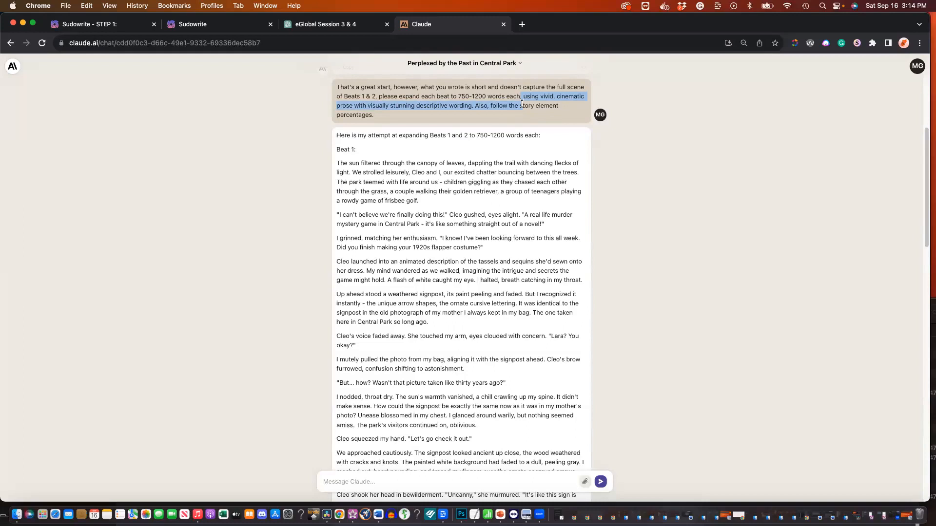
Read through the expanded prose from the rest of Beat 1 through the Beat 2 dog encounter
scroll(521, 104, "down", 9)
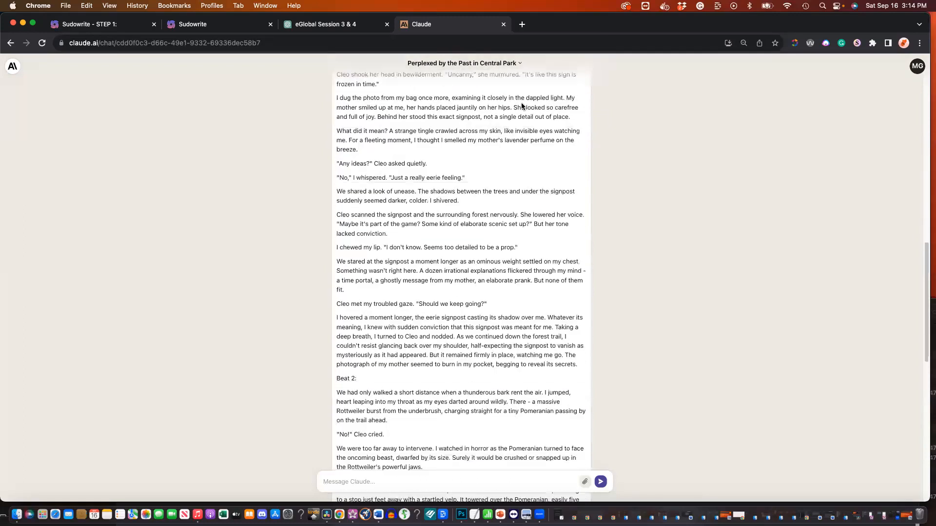
scroll(521, 105, "down", 1)
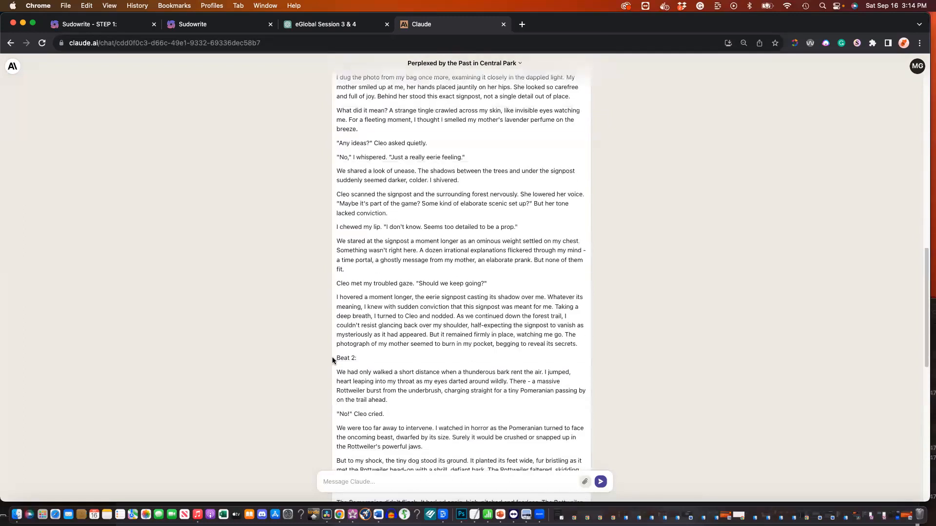
scroll(359, 361, "down", 5)
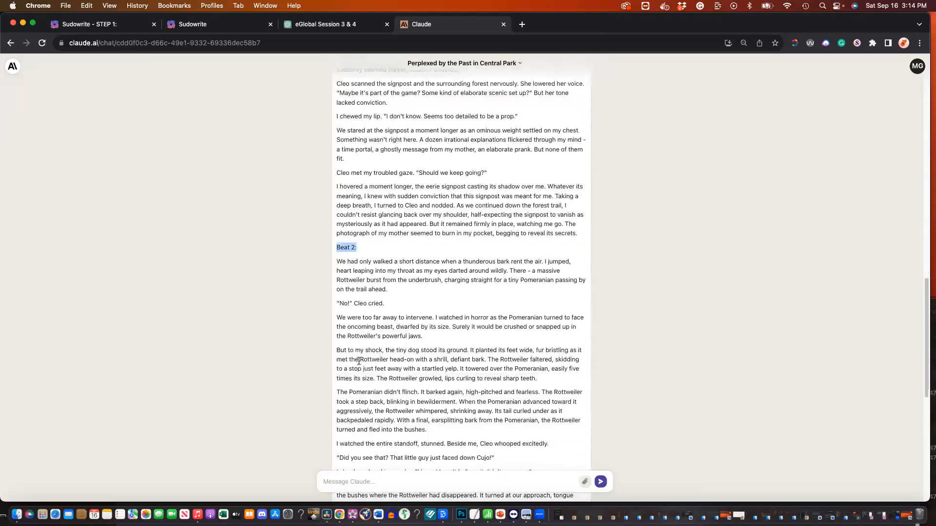
scroll(358, 361, "down", 5)
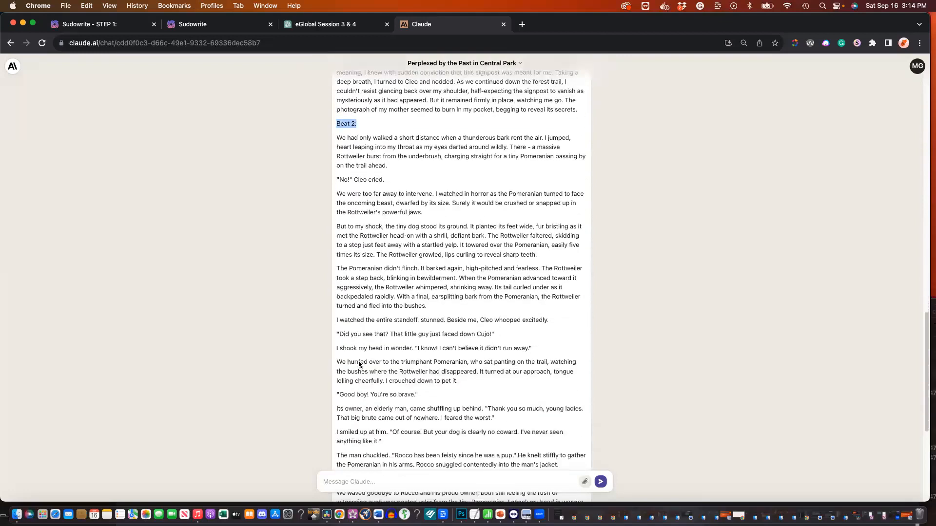
scroll(359, 364, "down", 3)
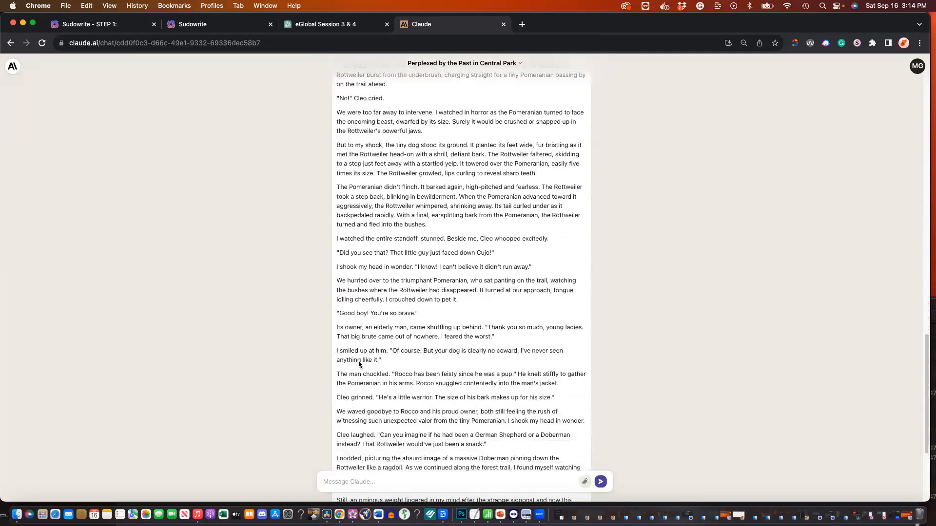
scroll(359, 363, "down", 2)
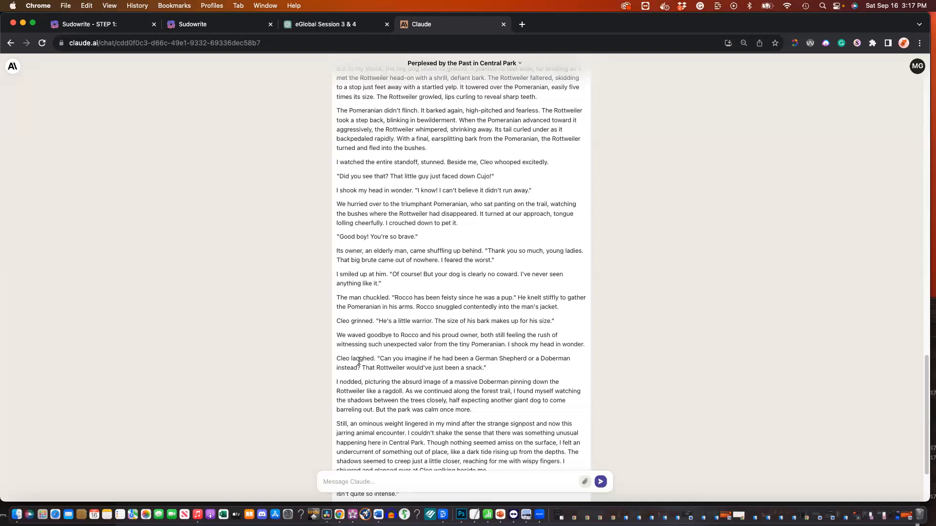
scroll(358, 361, "up", 12)
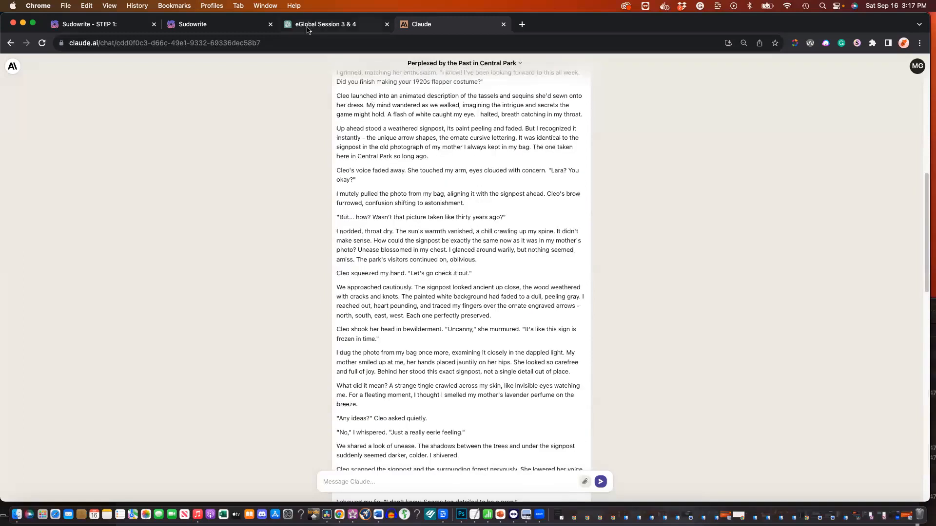
Switch to ChatGPT and start a new chat
left_click(308, 27)
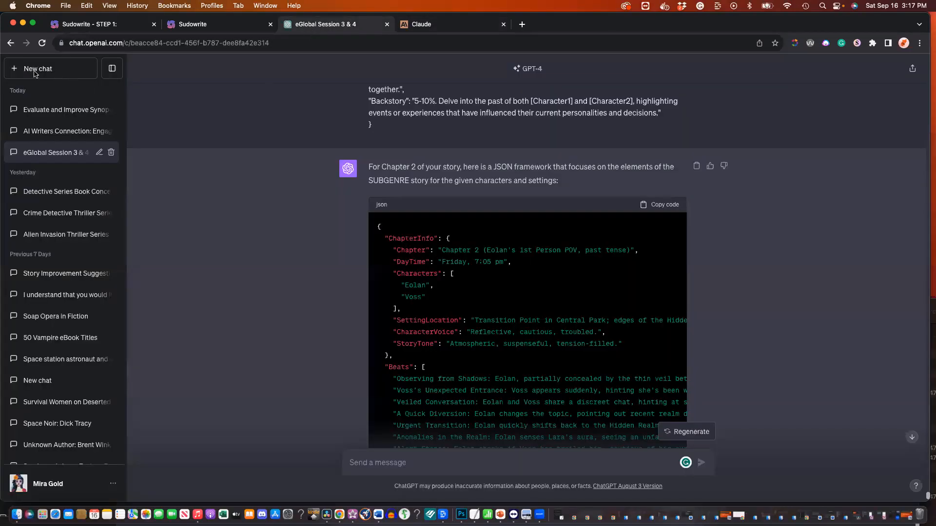
left_click(61, 73)
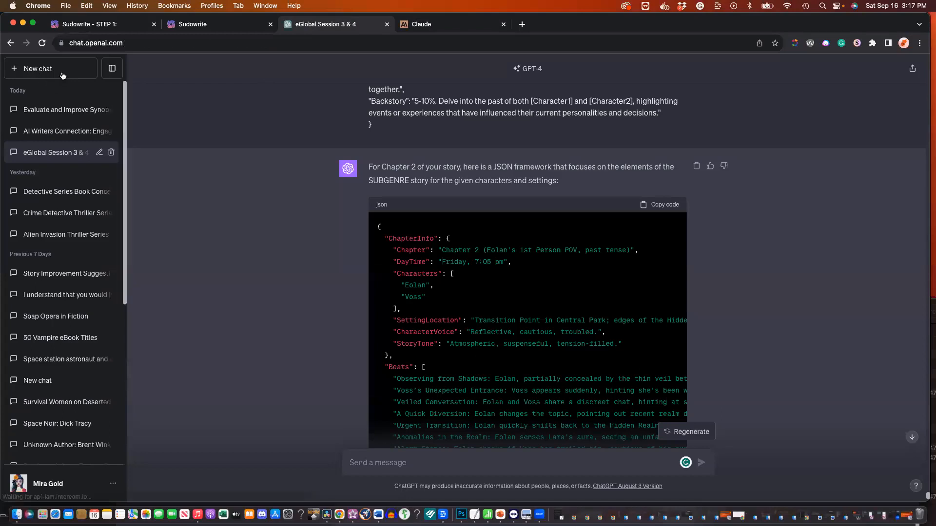
Paste the Chapter 1 JSON story elements with Beats 1 and 2 into the new GPT-4 chat's message, and return to its beginning
mouse_move(575, 75)
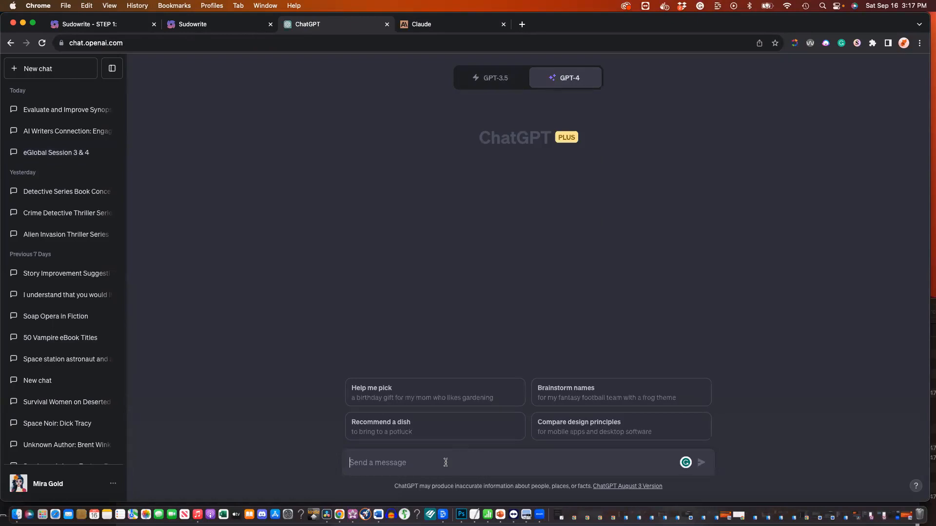
key("super+v")
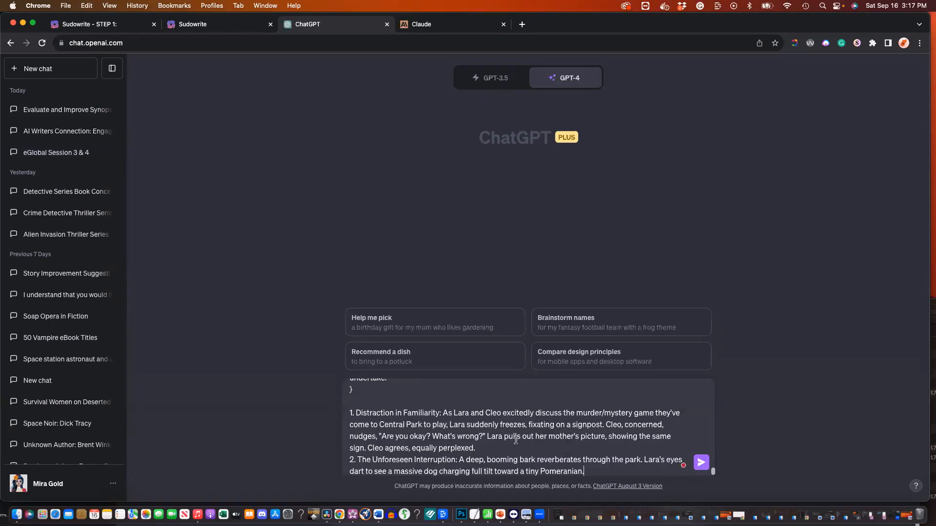
scroll(515, 440, "up", 15)
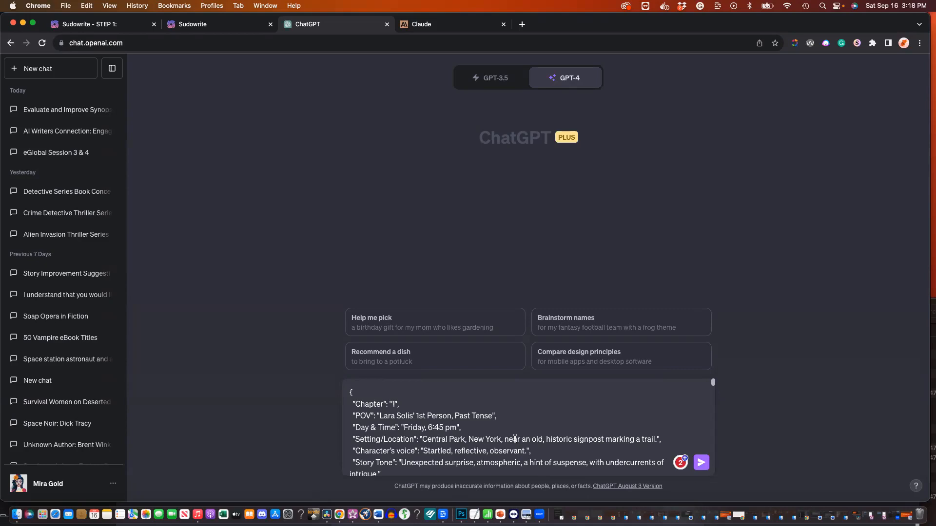
Copy the opening prompt for writing Beats 1 & 2 from Claude, insert it above the JSON in the ChatGPT message, and send it
left_click(439, 25)
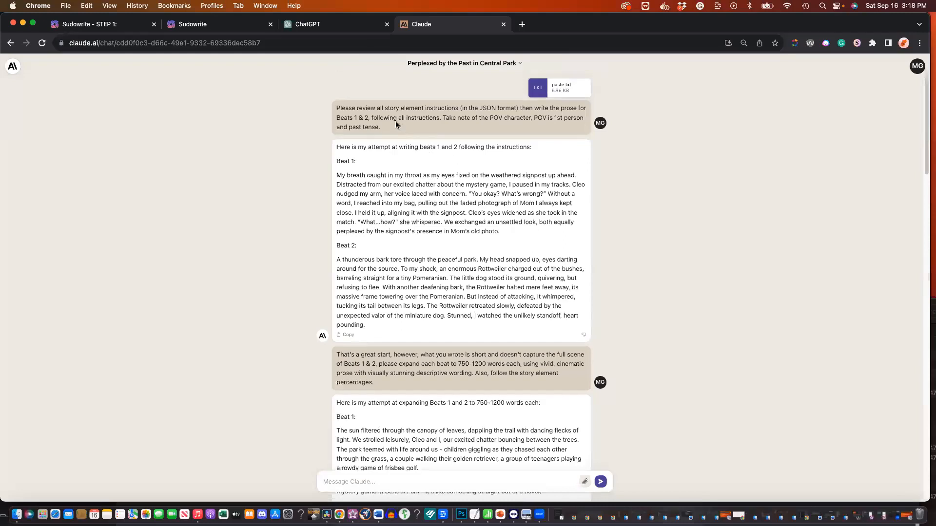
left_click_drag(385, 128, 334, 109)
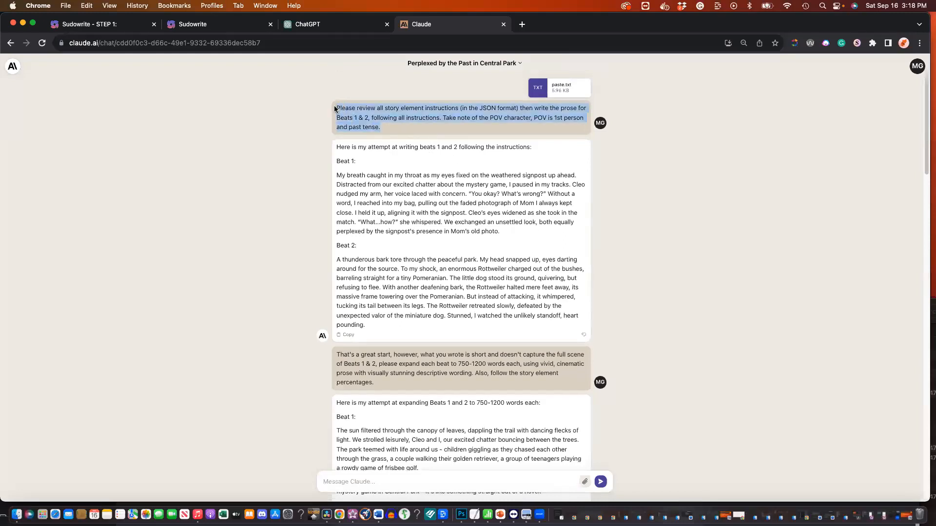
right_click(372, 111)
left_click(386, 132)
key("super+alt+Left")
key("super+v")
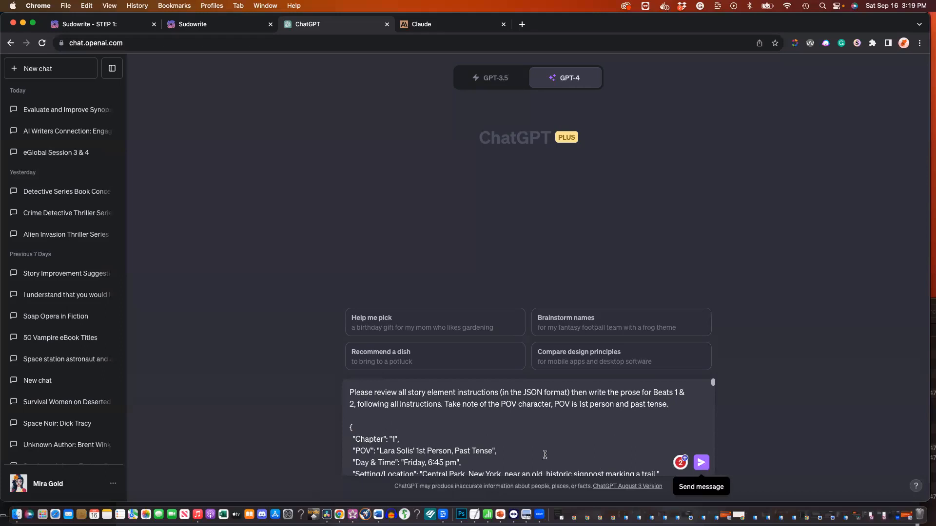
left_click(442, 420)
key("Return")
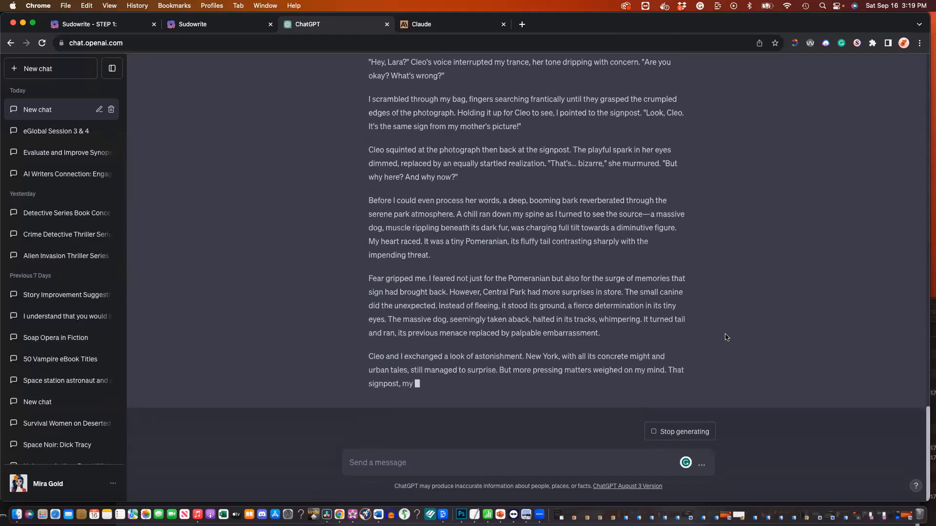
Look over the first prose response for Beats 1 and 2 from its Central Park opening
scroll(726, 337, "up", 5)
scroll(726, 337, "up", 3)
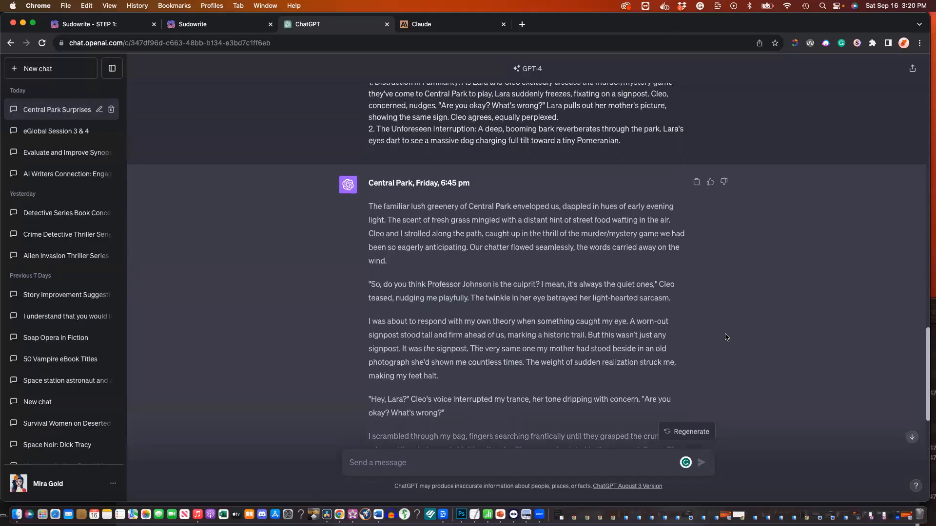
scroll(726, 337, "down", 1)
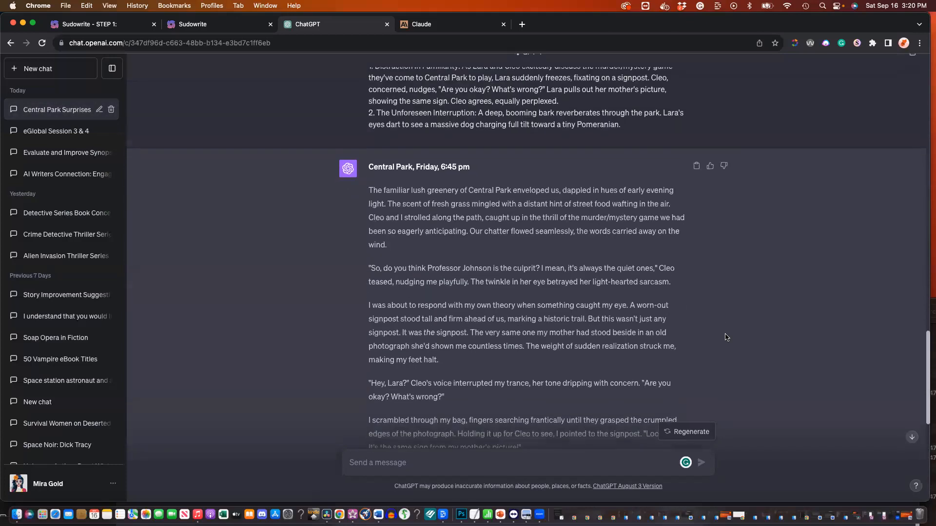
Copy Claude's follow-up request to expand each beat to 750-1200 words in vivid, cinematic prose, and send it in the ChatGPT conversation
left_click(446, 29)
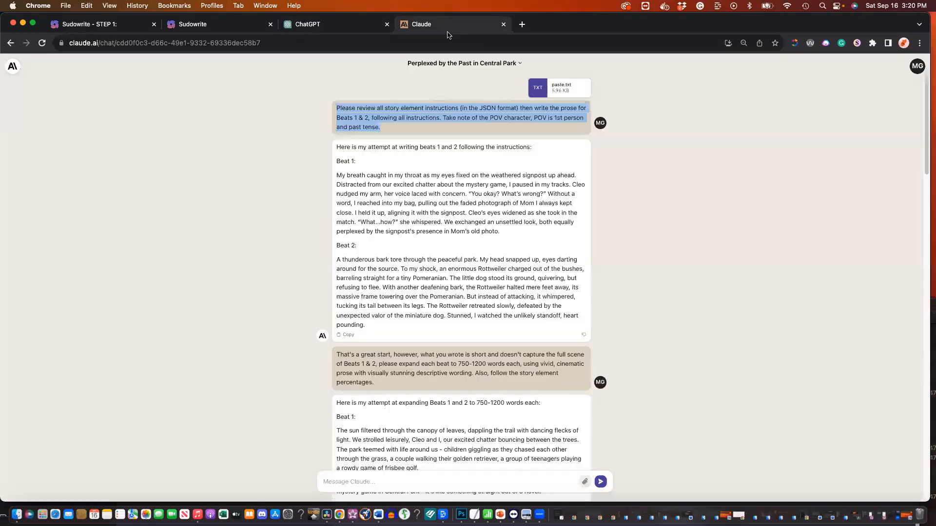
scroll(418, 265, "down", 3)
left_click_drag(375, 297, 418, 298)
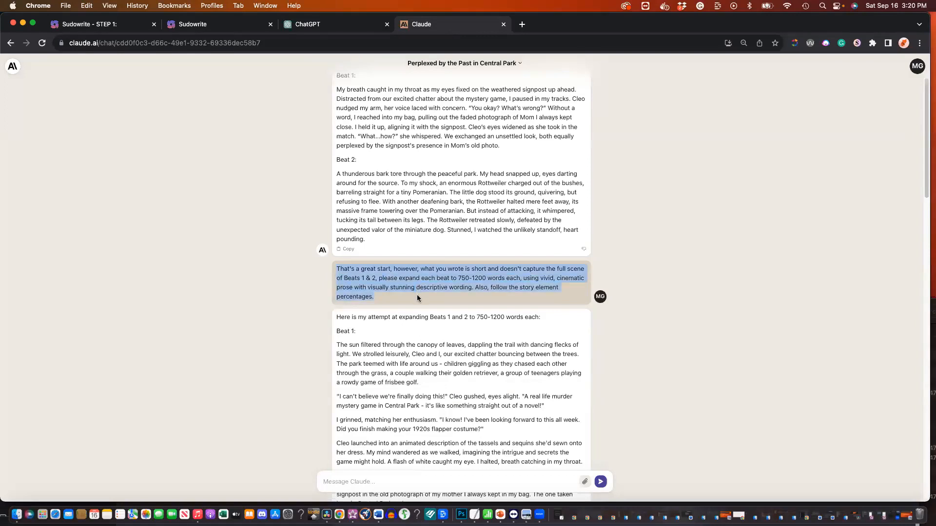
left_click(318, 25)
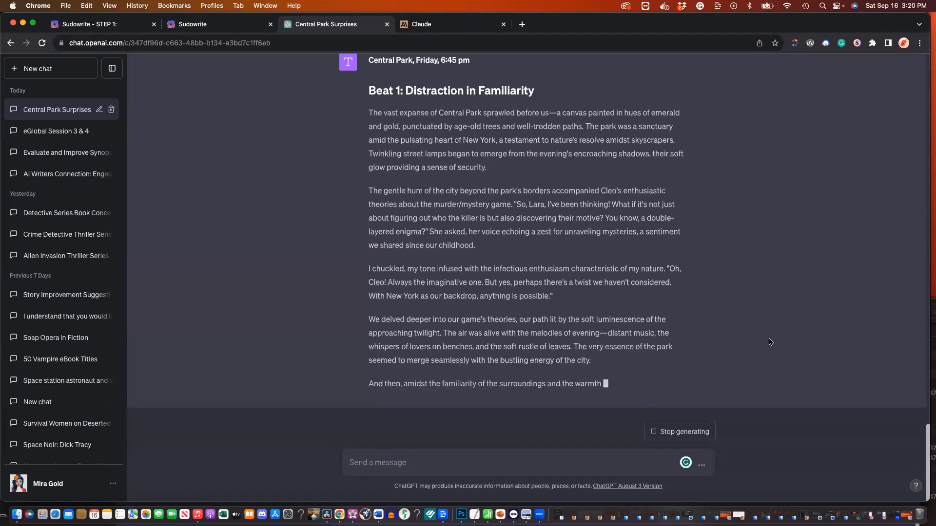
Look over the expanded Beats 1 and 2 in ChatGPT, and return to the original prompt at the start of the conversation
scroll(806, 293, "up", 5)
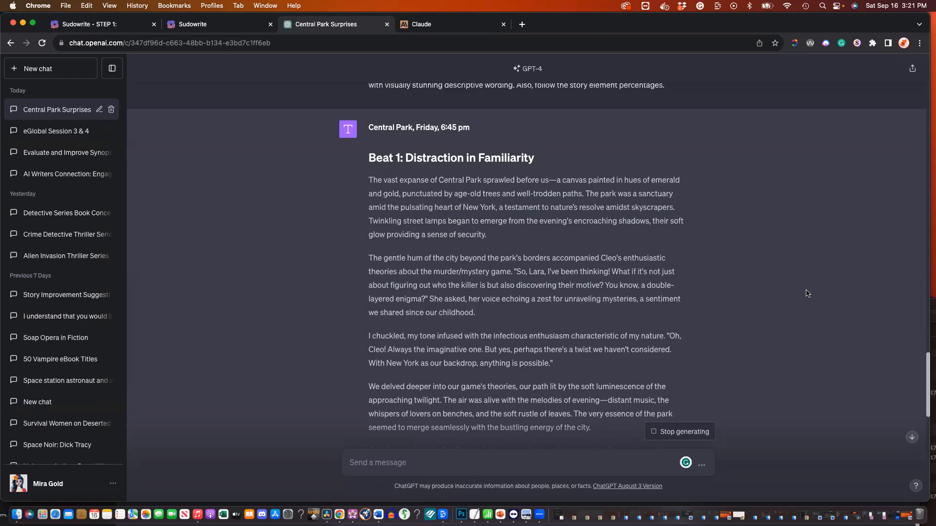
scroll(806, 293, "down", 15)
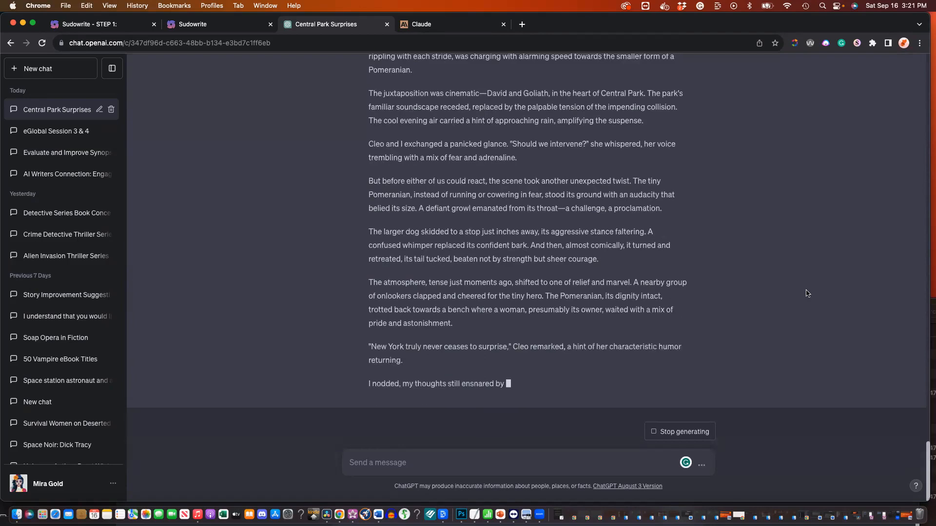
scroll(807, 293, "up", 15)
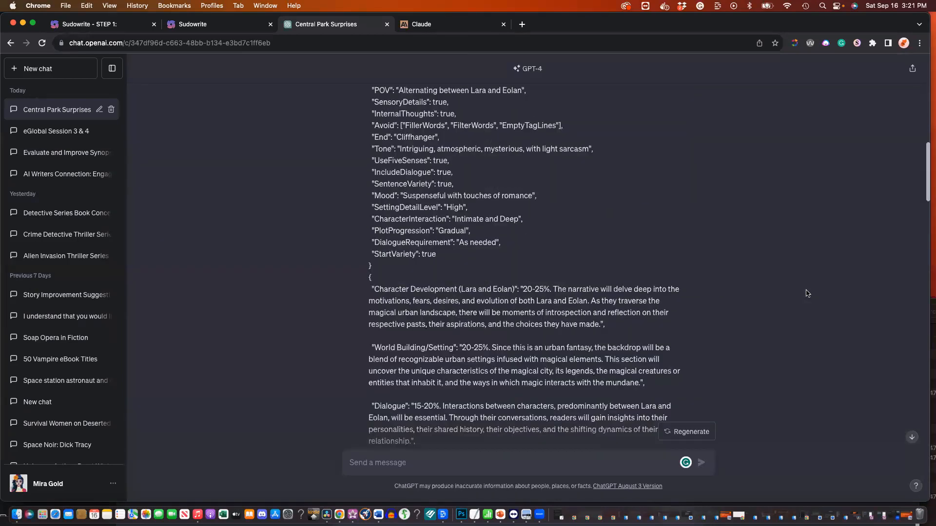
scroll(806, 293, "up", 5)
scroll(807, 293, "up", 8)
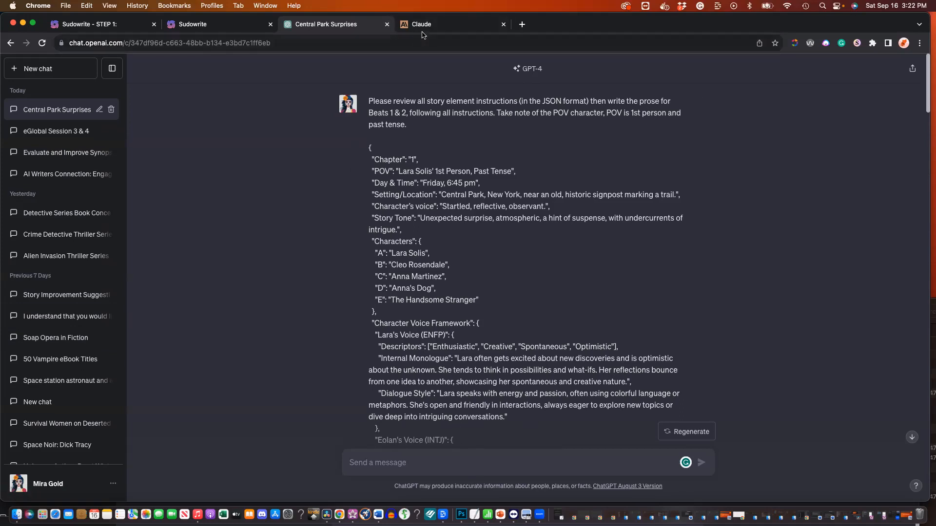
Switch to Claude and review the wording of the expansion request and the opening Beats 1 & 2 prompt
left_click(441, 24)
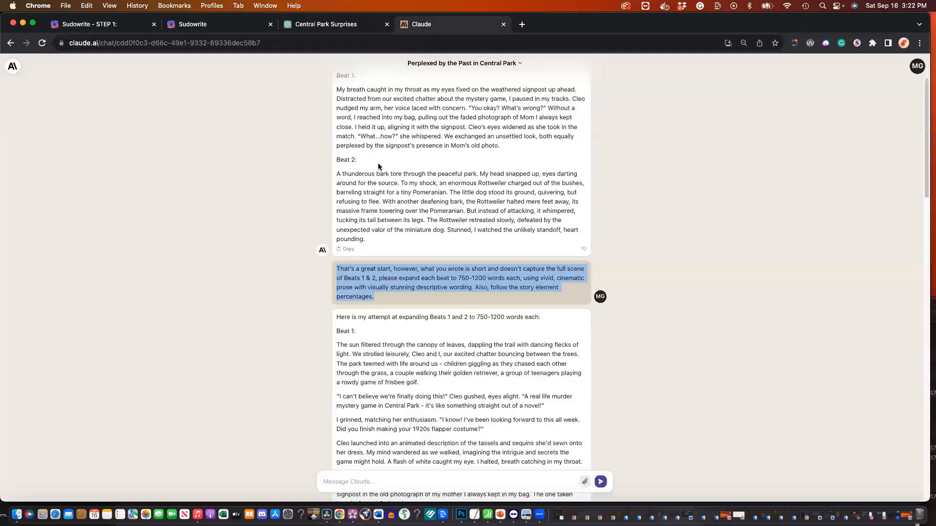
left_click(369, 277)
triple_click(370, 276)
scroll(370, 277, "up", 2)
triple_click(384, 118)
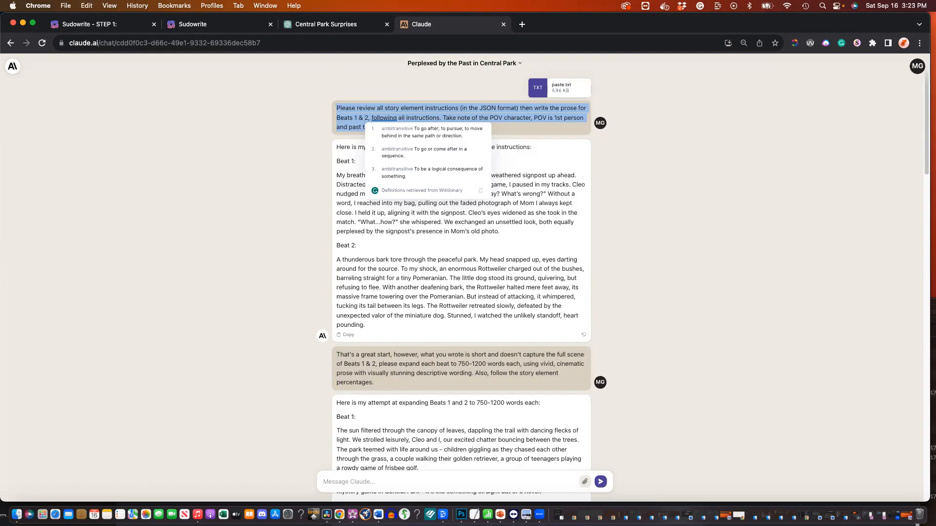
left_click(619, 218)
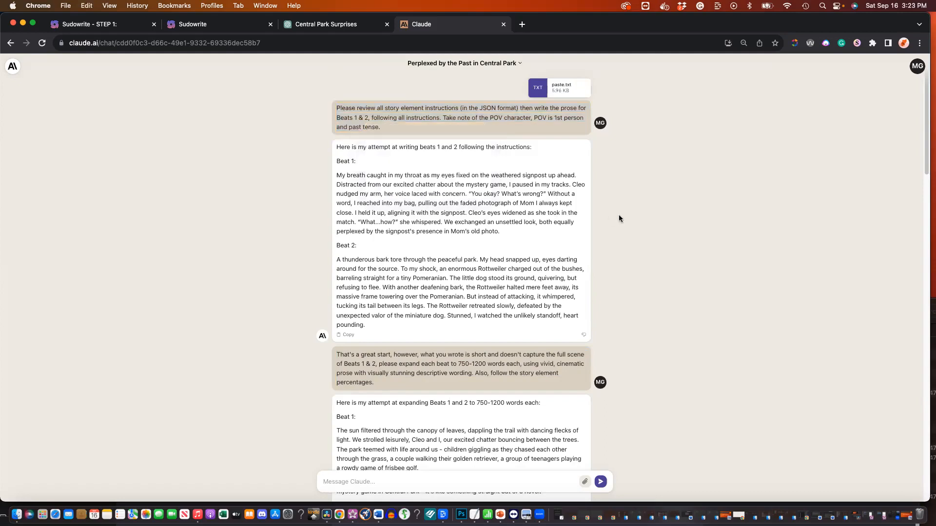